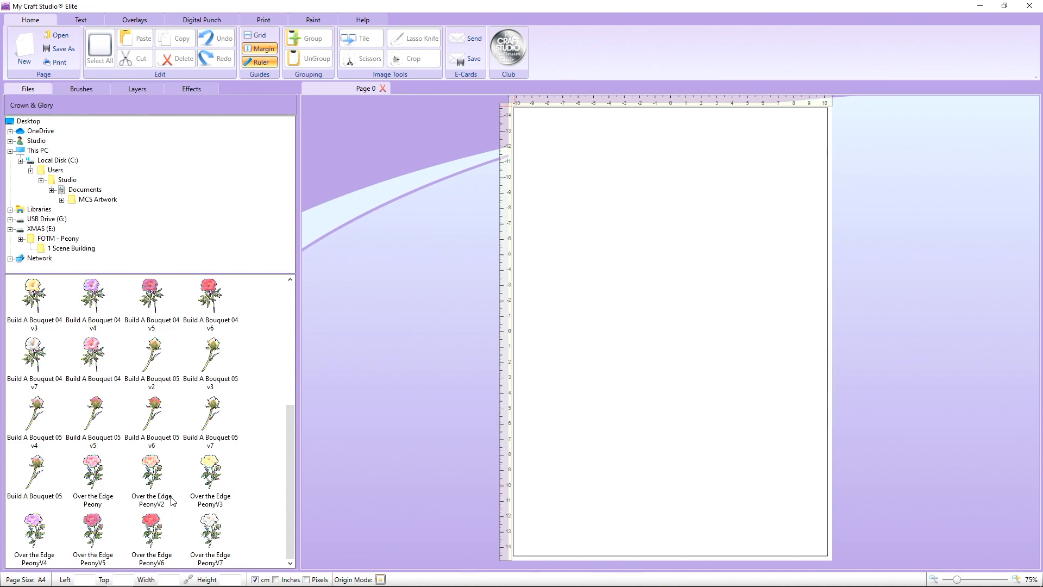
# Step: Place the lilac Build A Bouquet 01 V4 peony about 9.7 cm wide beside the page and hide the margin and ruler guides
pyautogui.scroll(4, 170, 499)
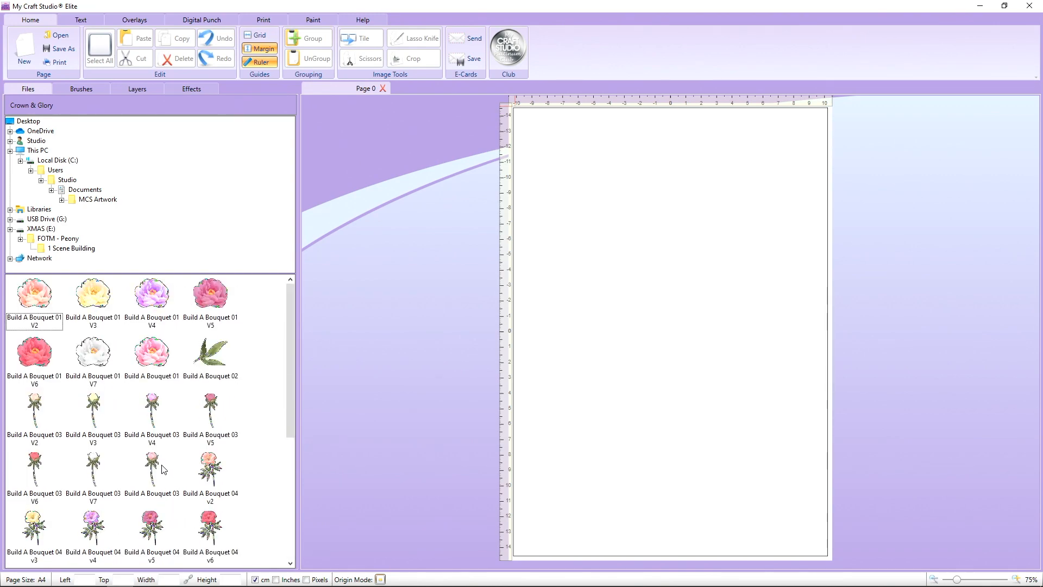
pyautogui.moveTo(152, 295); pyautogui.dragTo(537, 354)
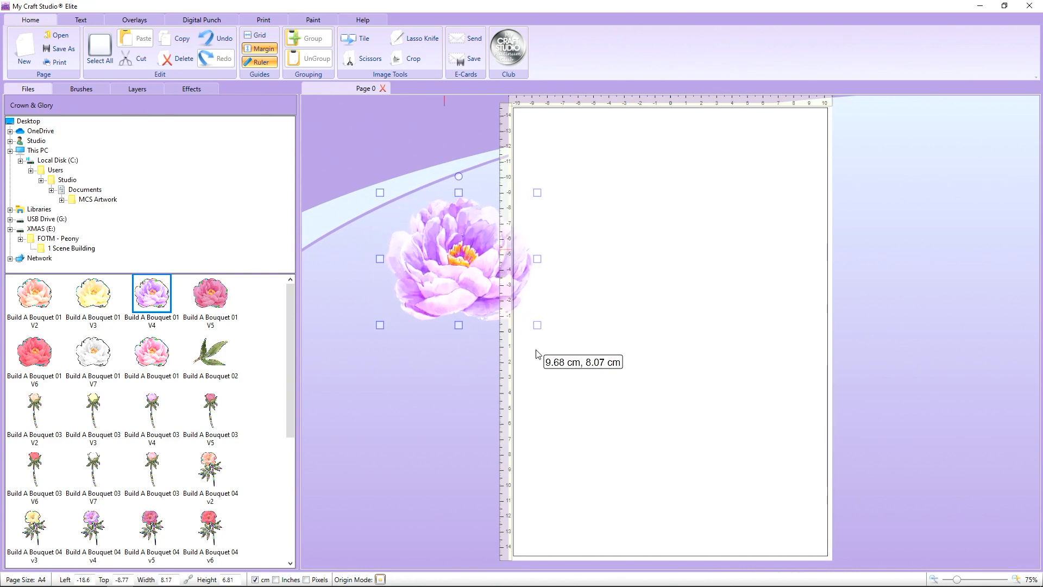
pyautogui.click(265, 49)
pyautogui.click(262, 62)
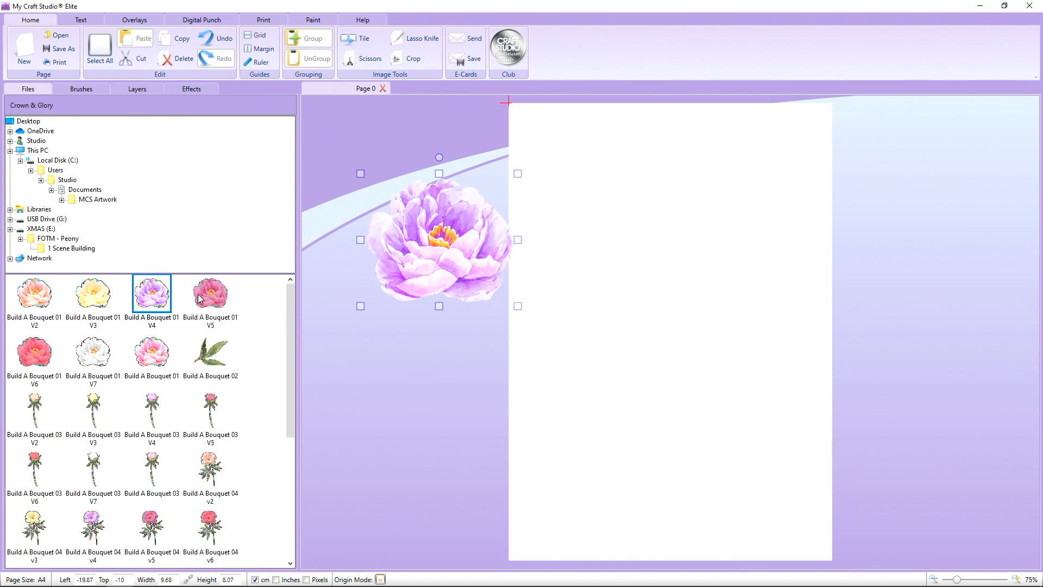
# Step: Try a Rainbow value of 101 on a Build A Bouquet 01 V5 peony placed about 12.2 cm wide, and delete that peony
pyautogui.moveTo(220, 288); pyautogui.dragTo(774, 381)
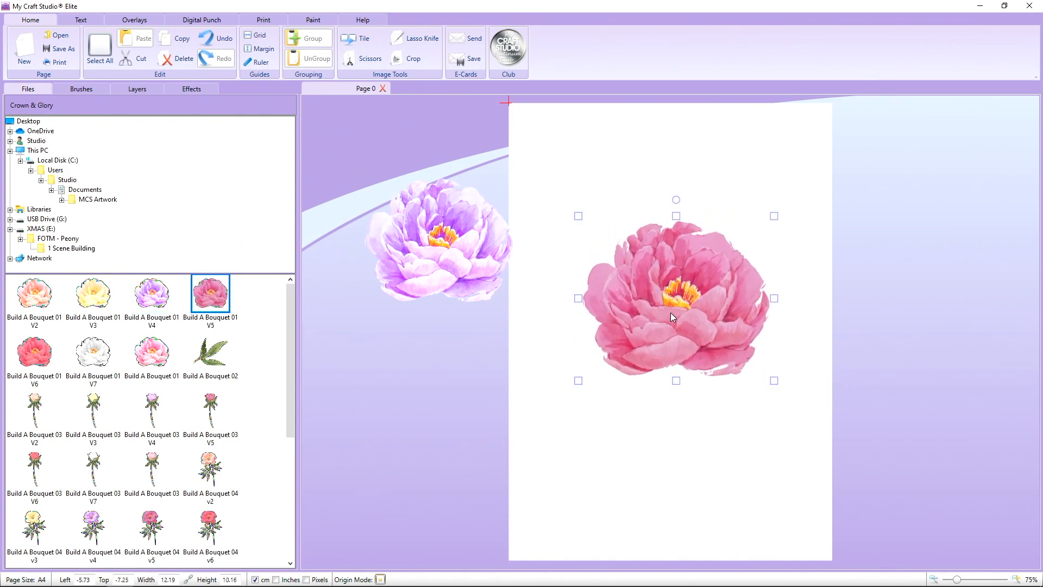
pyautogui.click(179, 91)
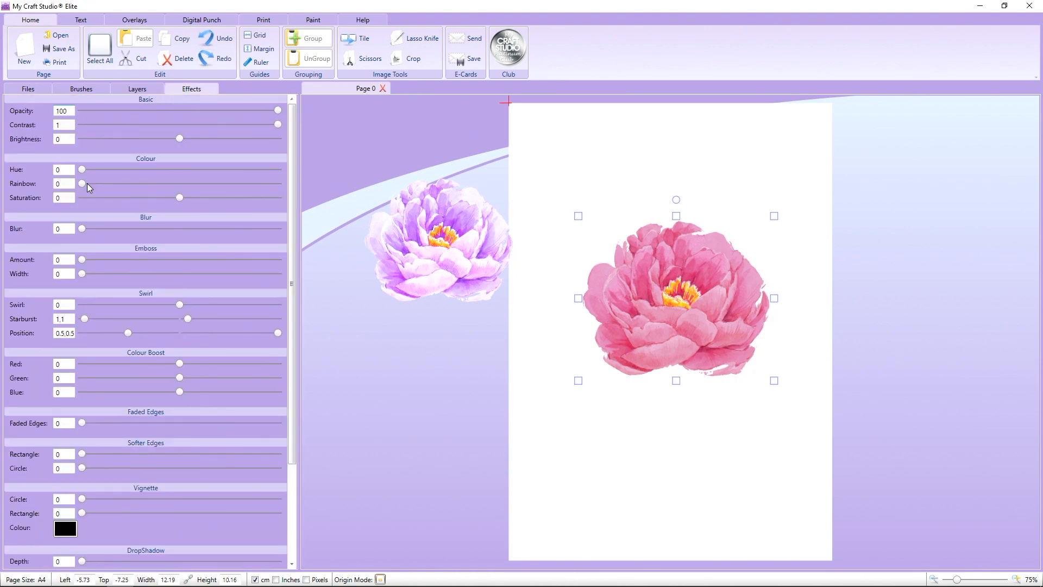
pyautogui.moveTo(83, 187); pyautogui.dragTo(139, 196)
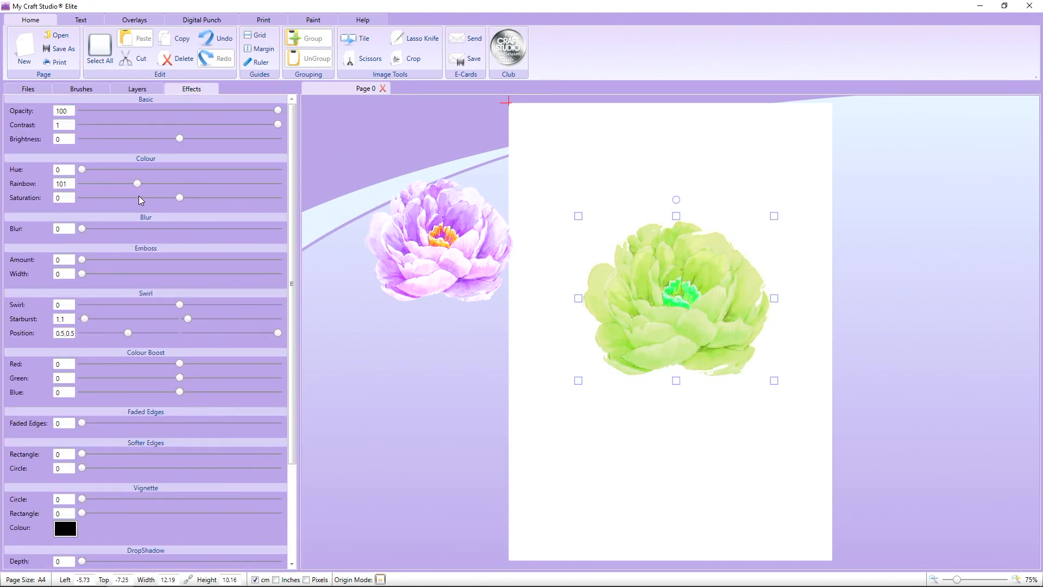
pyautogui.click(177, 58)
pyautogui.click(32, 91)
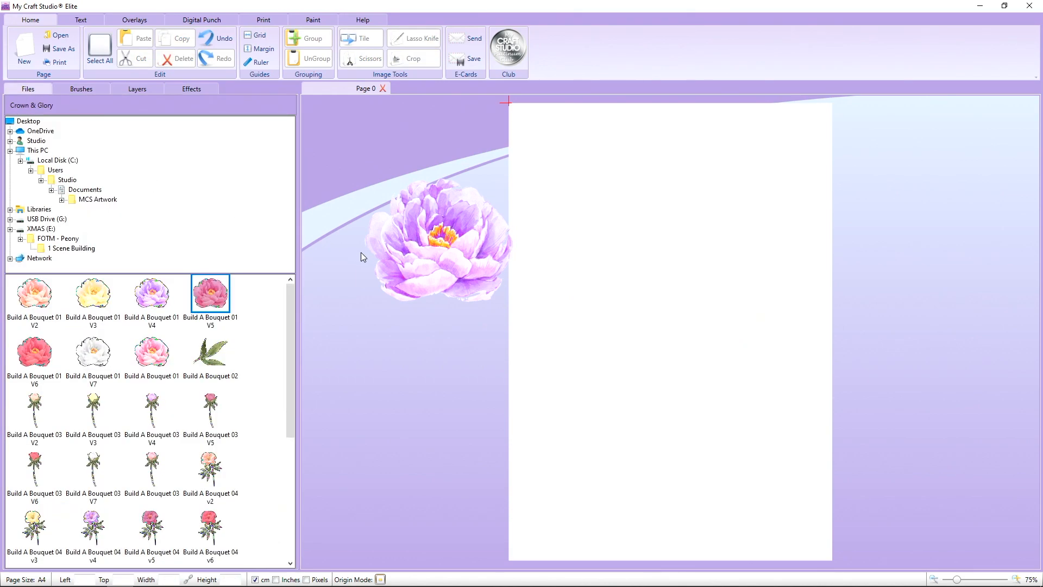
# Step: Shift the lilac peony slightly and add the Build A Bouquet 02 leaf sprig to the page at about 10.7 cm wide
pyautogui.click(414, 266)
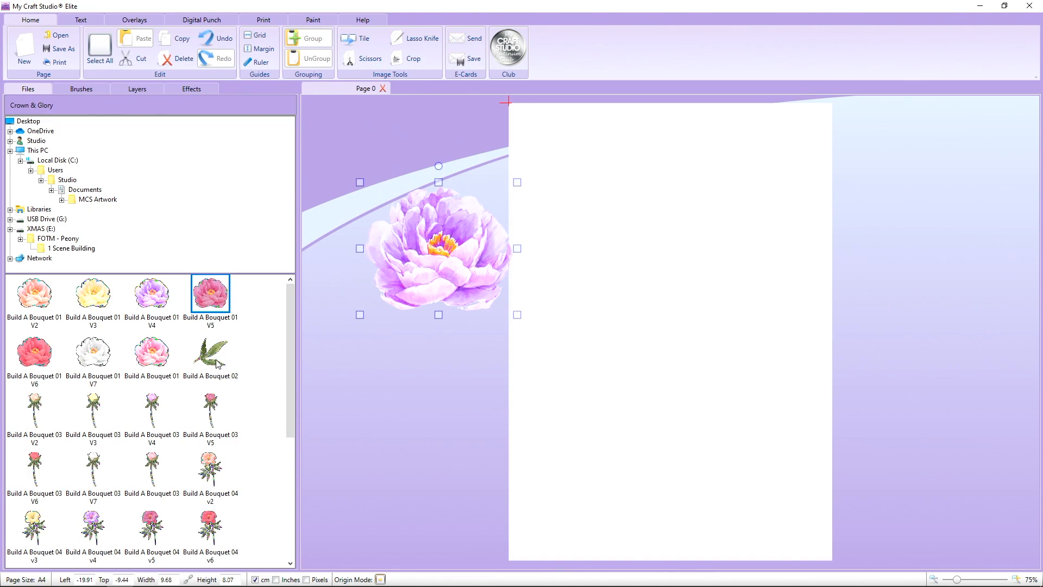
pyautogui.moveTo(218, 363); pyautogui.dragTo(621, 221)
pyautogui.moveTo(607, 275); pyautogui.dragTo(802, 229)
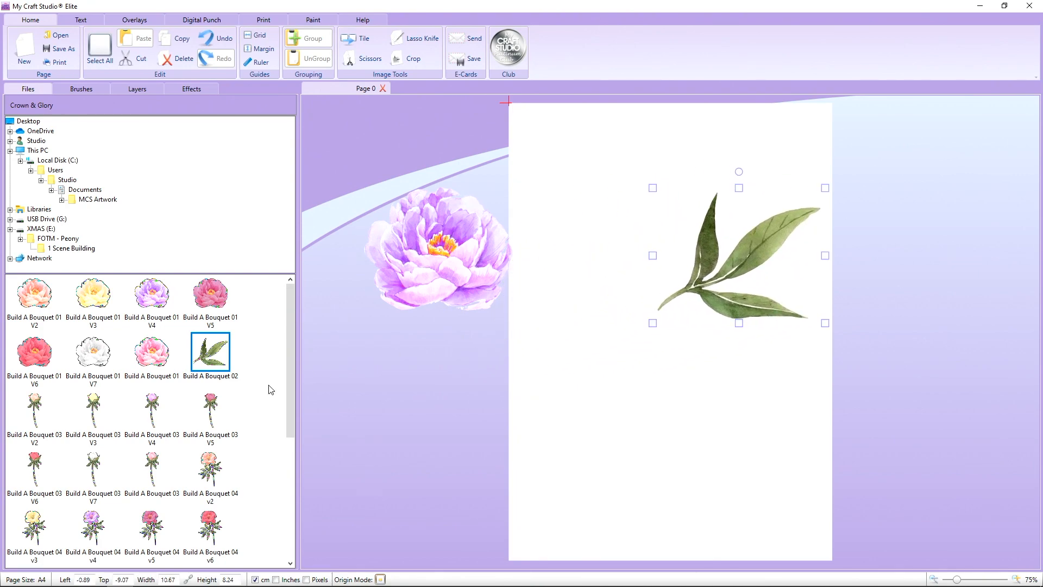
# Step: Add the peach Build A Bouquet 04 v2 peony stem to the page and enlarge it to about 10.6 by 15.8 cm
pyautogui.moveTo(212, 467); pyautogui.dragTo(564, 222)
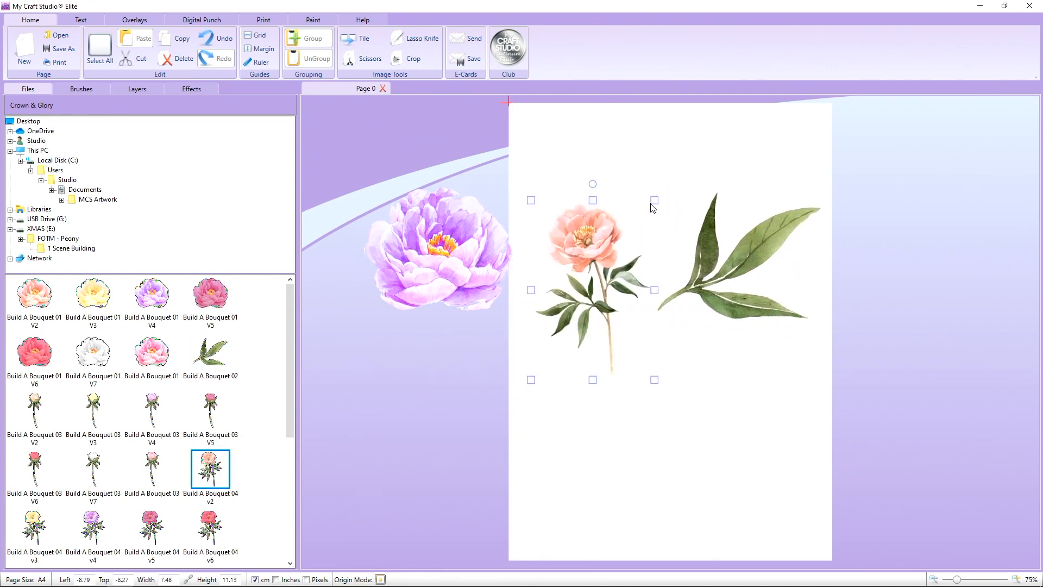
pyautogui.moveTo(653, 208); pyautogui.dragTo(703, 134)
pyautogui.moveTo(597, 245); pyautogui.dragTo(599, 269)
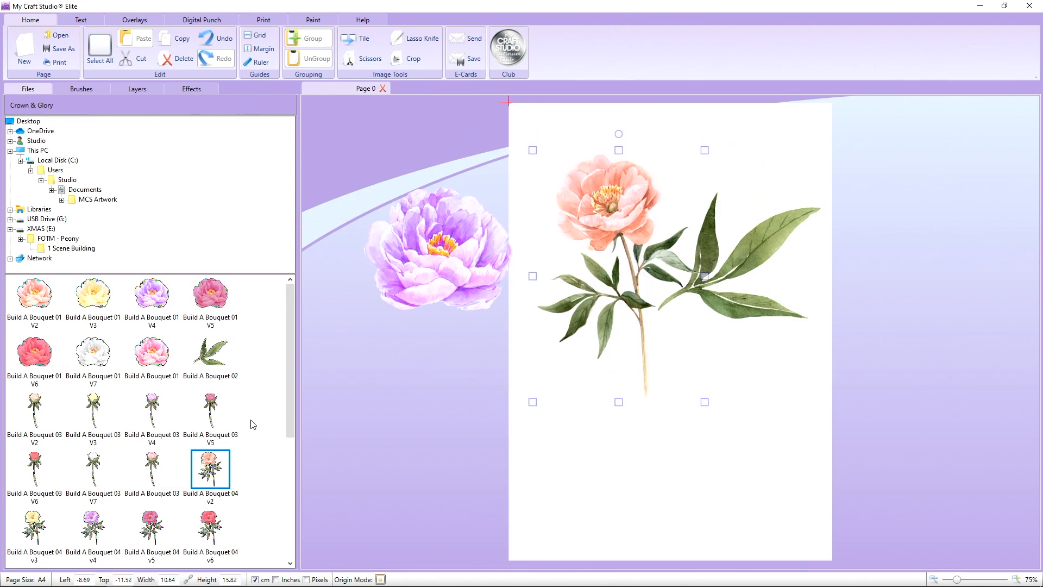
# Step: Add the pink Build A Bouquet 04 peony stem beside the leaf sprig and enlarge it to about 13 by 19.3 cm
pyautogui.scroll(-3, 198, 466)
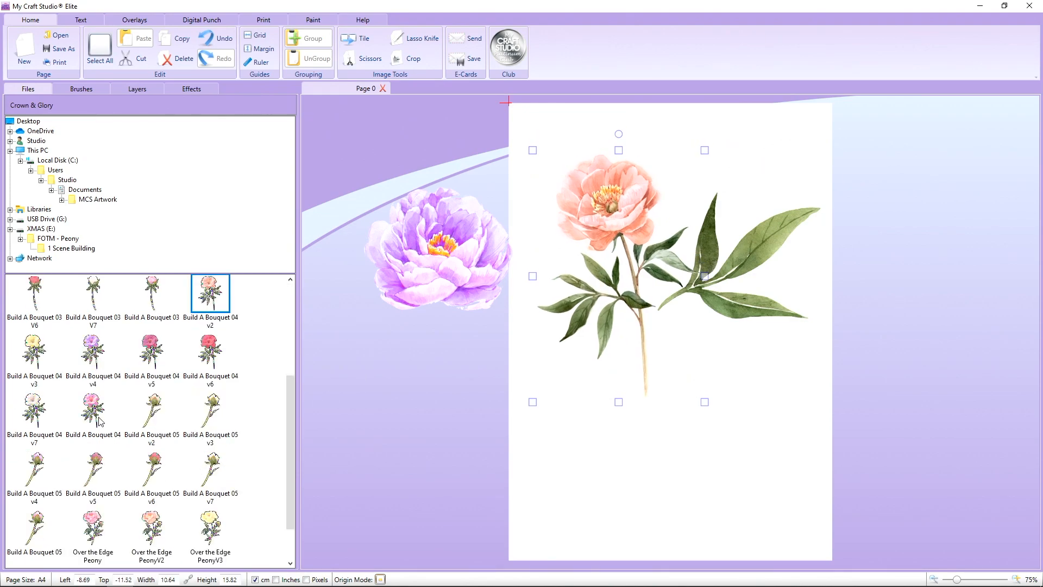
pyautogui.moveTo(101, 421); pyautogui.dragTo(776, 372)
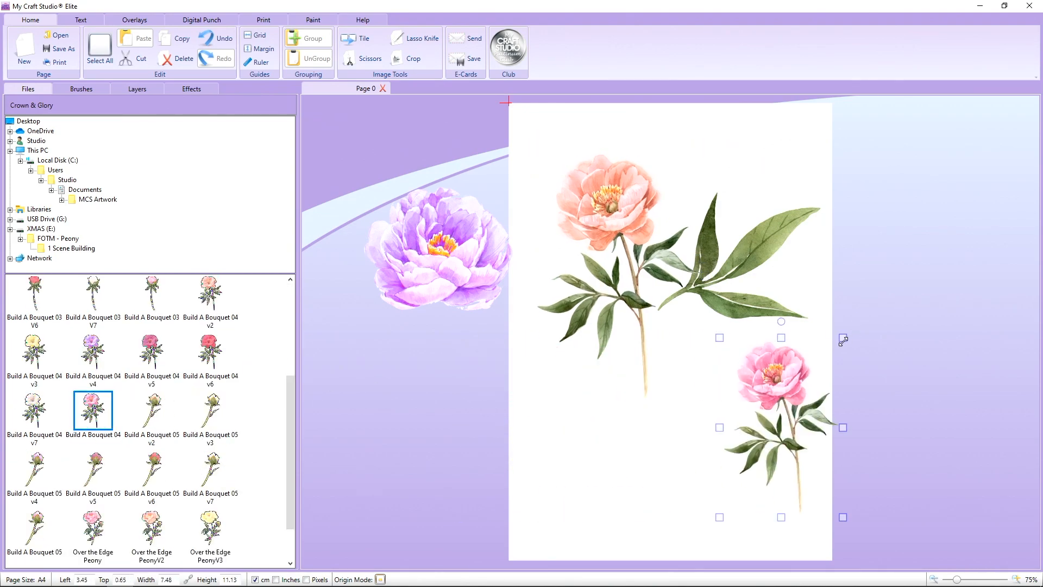
pyautogui.moveTo(843, 340); pyautogui.dragTo(922, 206)
pyautogui.moveTo(869, 287); pyautogui.dragTo(904, 288)
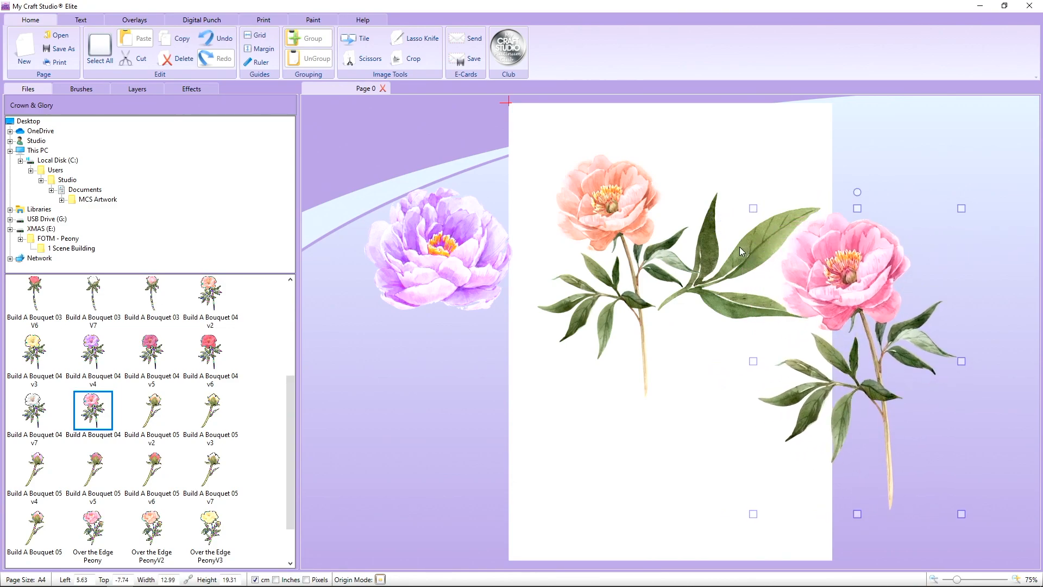
# Step: Move the peach stem and leaf sprig off the page and fill the page with the pink stem at about 19 by 28.3 cm
pyautogui.moveTo(656, 240); pyautogui.dragTo(404, 341)
pyautogui.moveTo(695, 271); pyautogui.dragTo(387, 265)
pyautogui.moveTo(785, 285); pyautogui.dragTo(534, 178)
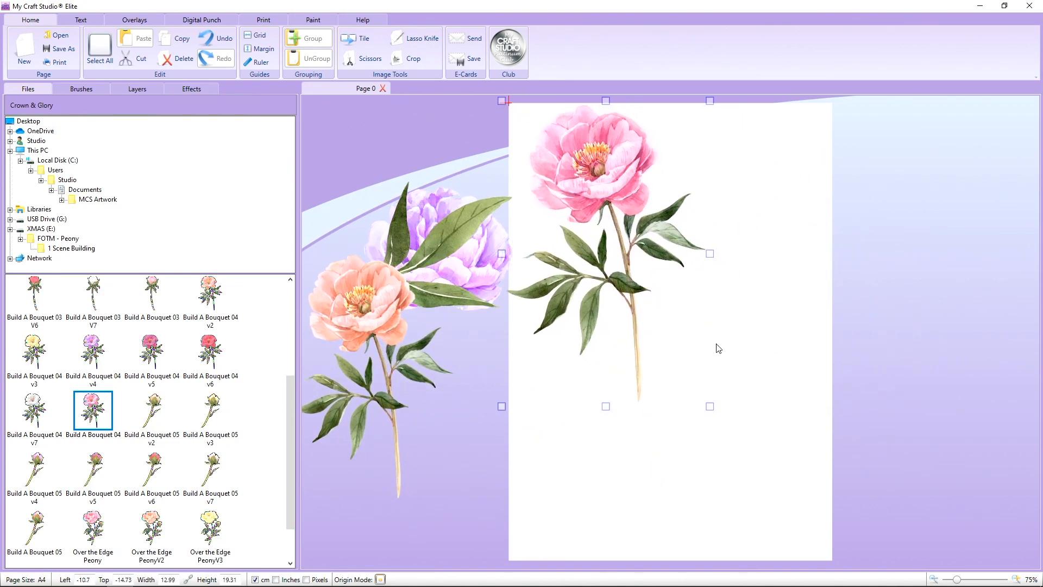
pyautogui.moveTo(712, 406); pyautogui.dragTo(803, 544)
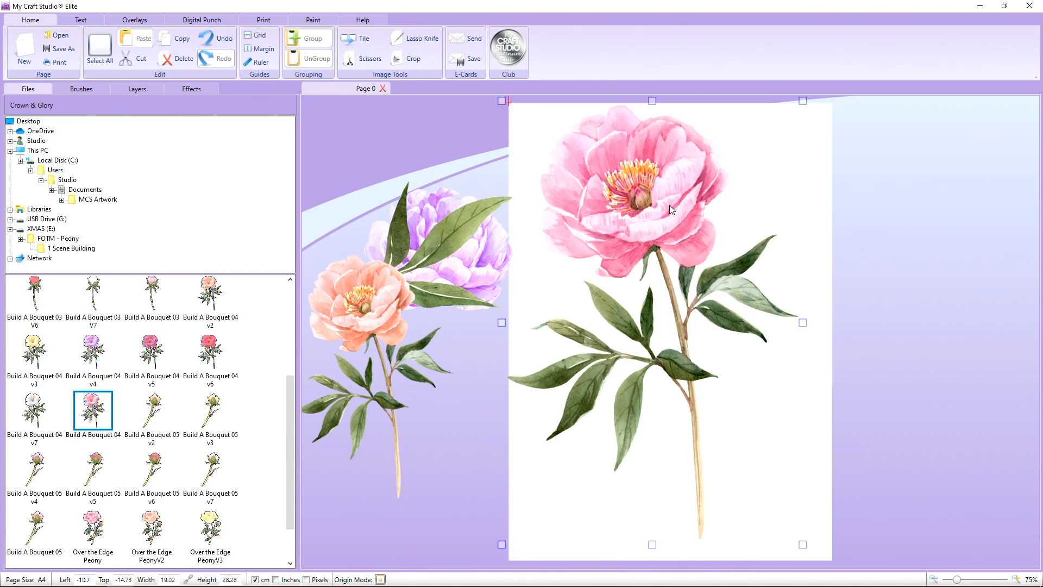
pyautogui.moveTo(667, 190); pyautogui.dragTo(676, 192)
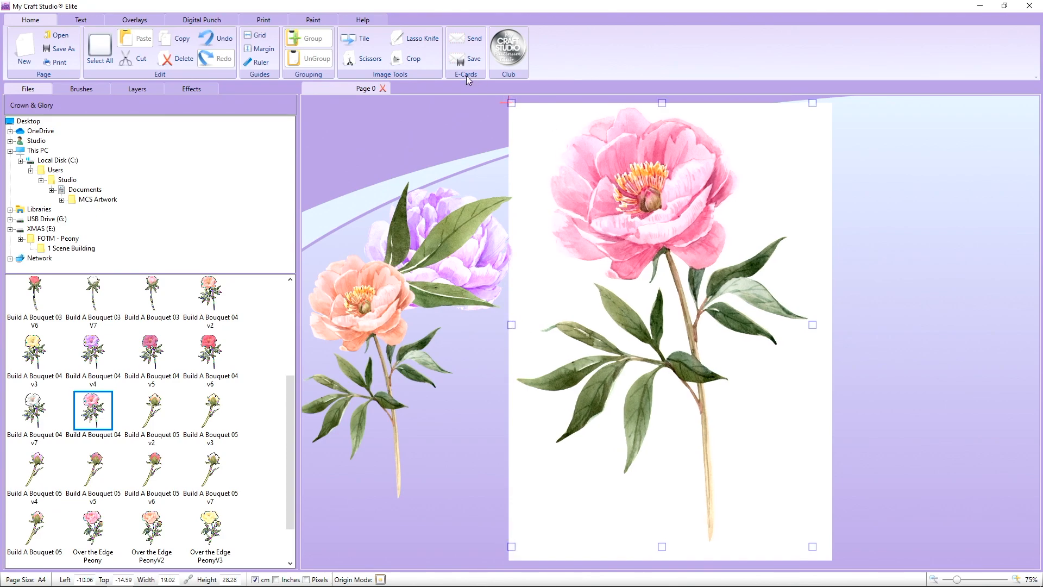
# Step: Clear all artwork from the page and open the 2 Reflections folder inside FOTM - Peony
pyautogui.click(100, 48)
pyautogui.click(177, 58)
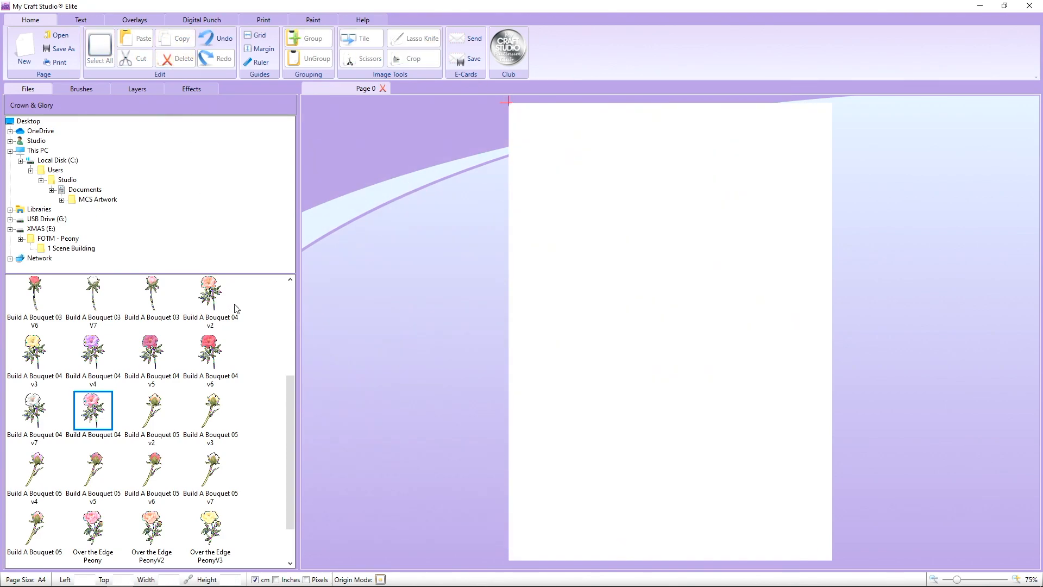
pyautogui.click(77, 241)
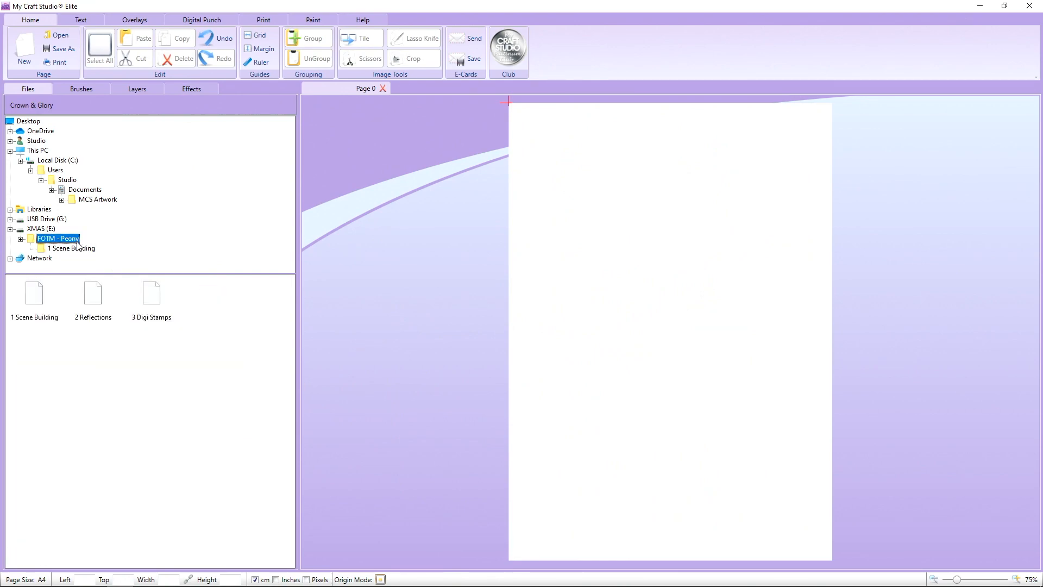
pyautogui.doubleClick(90, 301)
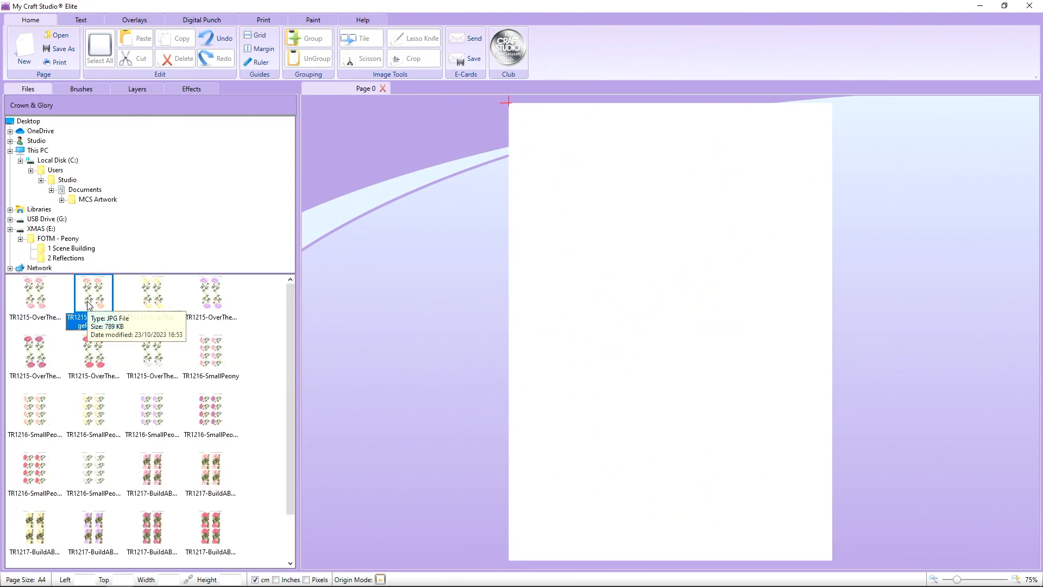
# Step: Place the peach Over the Edge Peony sheet, try the red TR1217-BuildABouquet-PeonyV6 sheet beside it, and delete the red sheet
pyautogui.moveTo(88, 304); pyautogui.dragTo(528, 292)
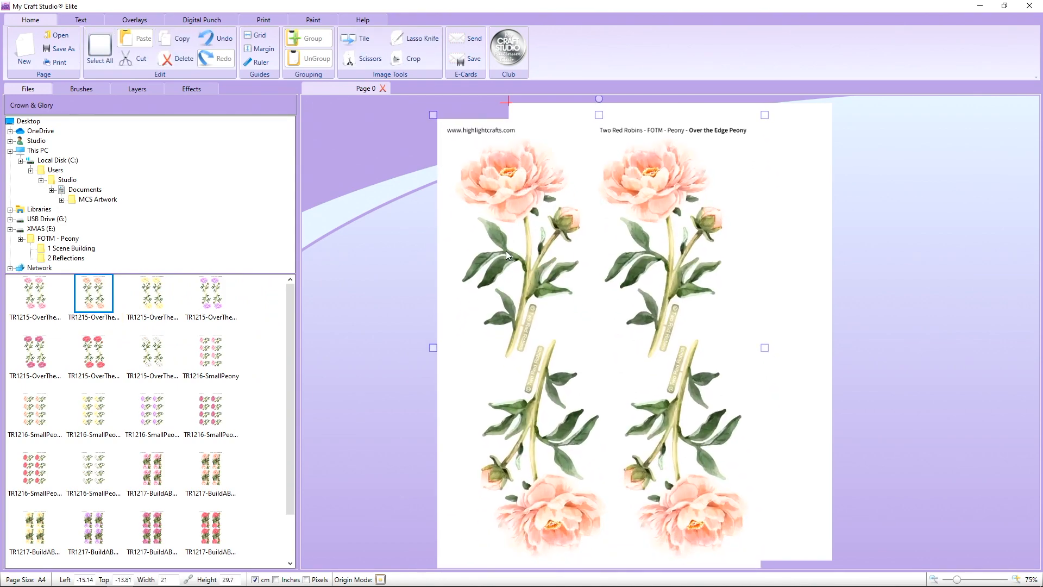
pyautogui.moveTo(518, 312); pyautogui.dragTo(501, 312)
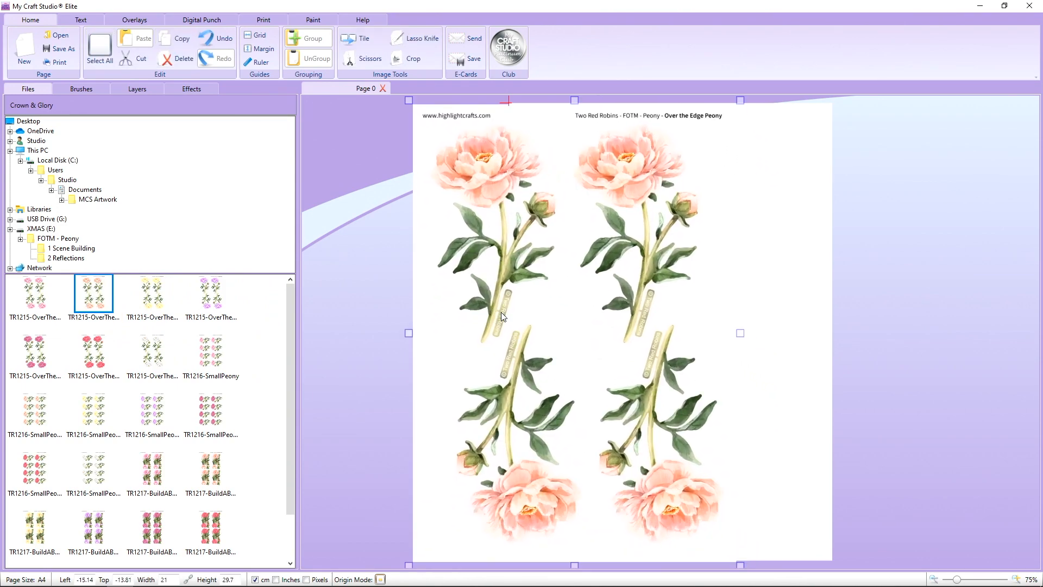
pyautogui.scroll(-1, 142, 364)
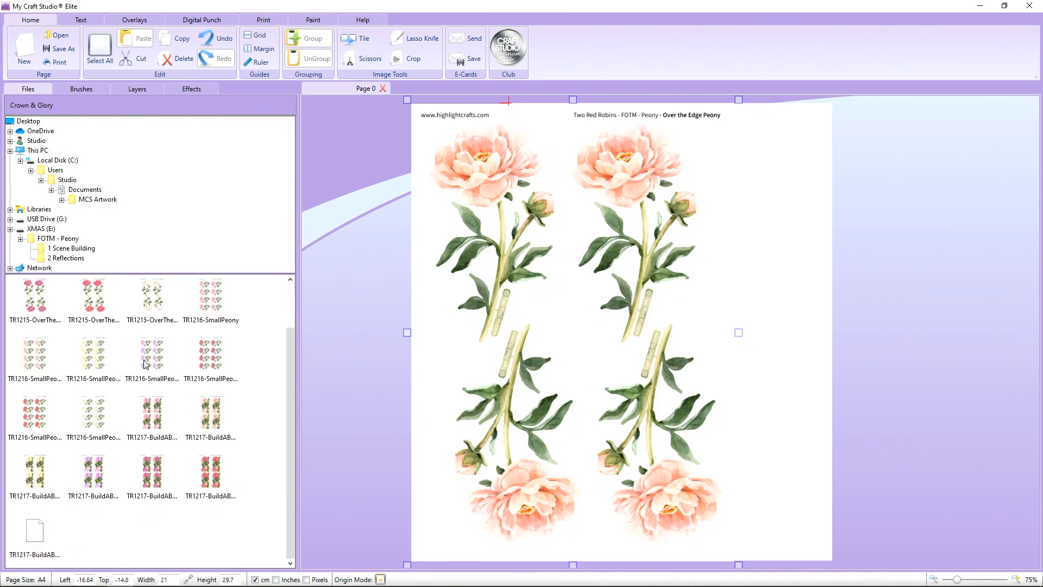
pyautogui.moveTo(211, 470); pyautogui.dragTo(774, 206)
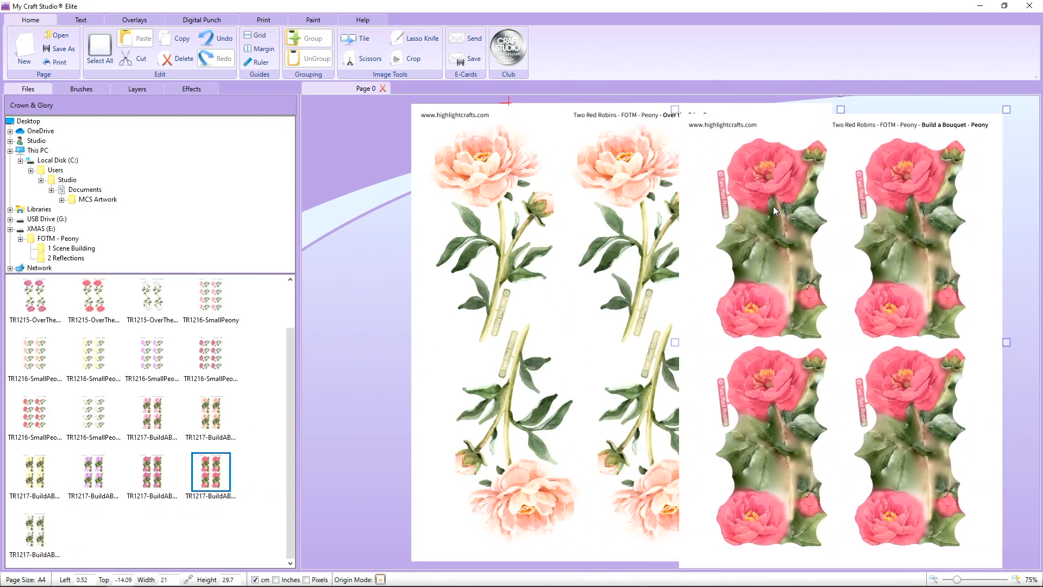
pyautogui.click(174, 60)
# Step: Fit the peach Over the Edge Peony sheet to the page, try a Hue of 92 on it, and delete the sheet
pyautogui.moveTo(517, 242); pyautogui.dragTo(618, 237)
pyautogui.click(193, 88)
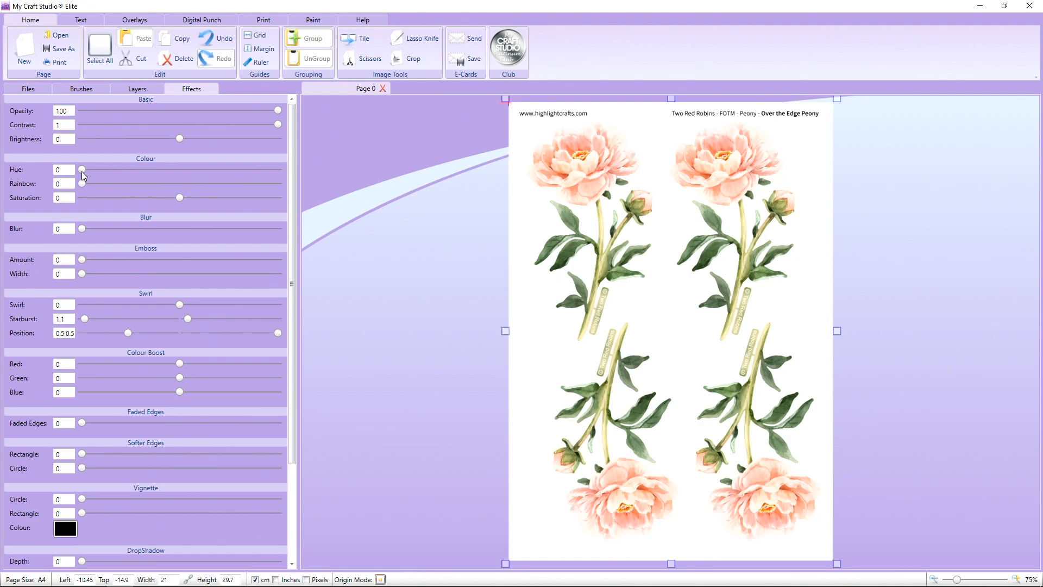
pyautogui.moveTo(82, 171); pyautogui.dragTo(132, 186)
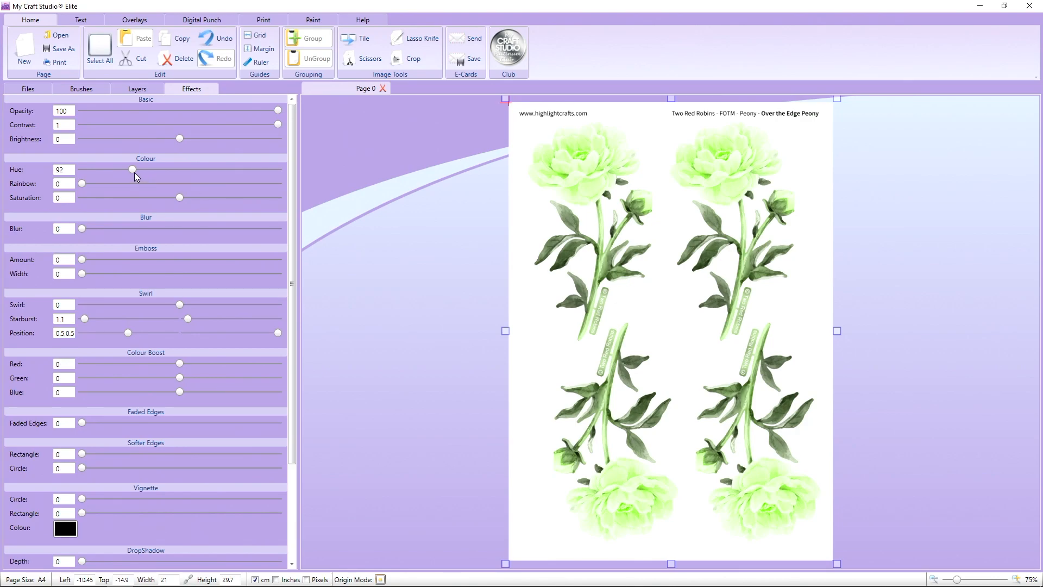
pyautogui.moveTo(135, 172); pyautogui.dragTo(69, 167)
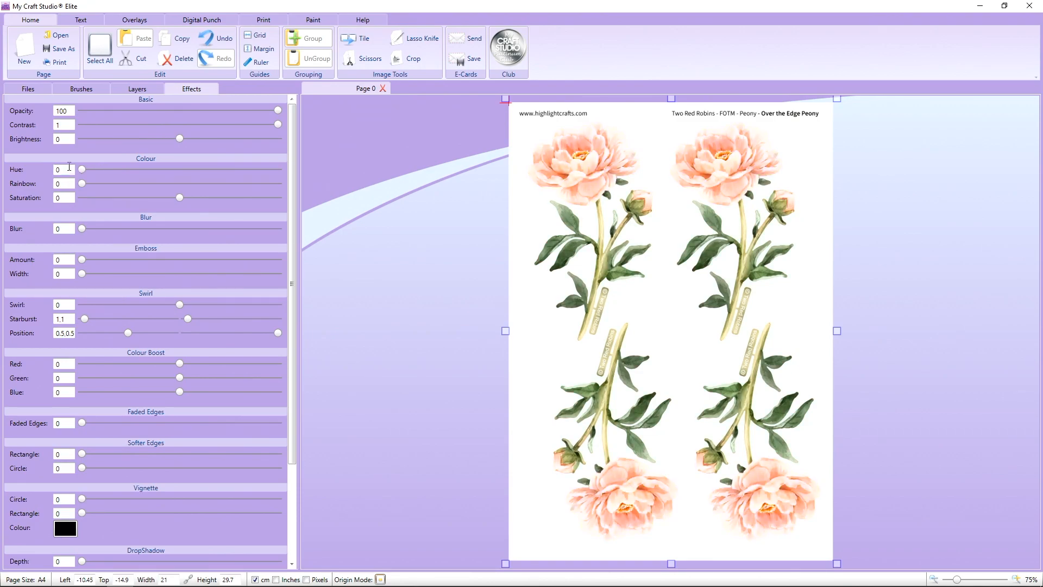
pyautogui.moveTo(539, 219); pyautogui.dragTo(532, 225)
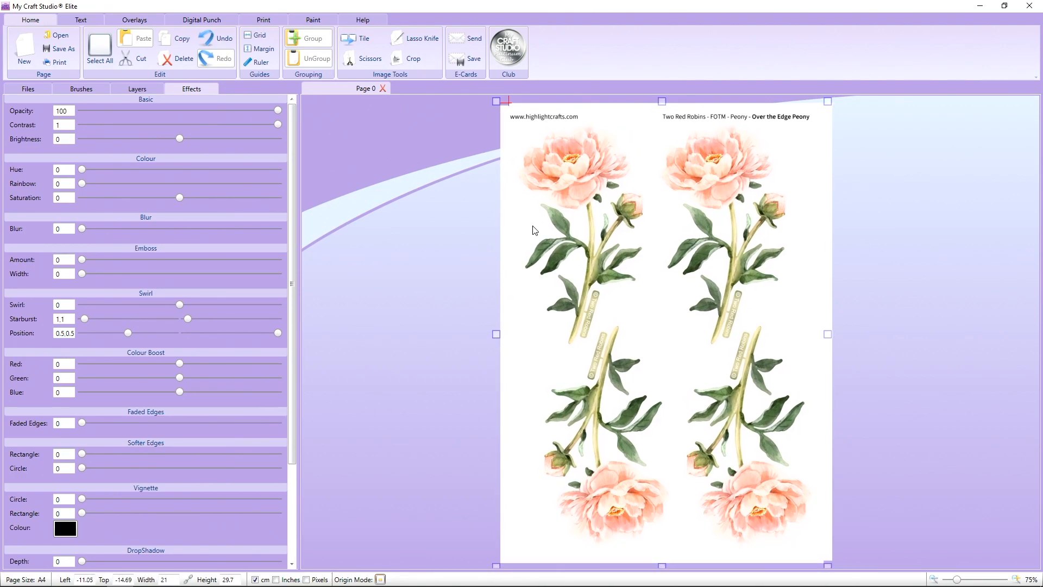
pyautogui.click(167, 61)
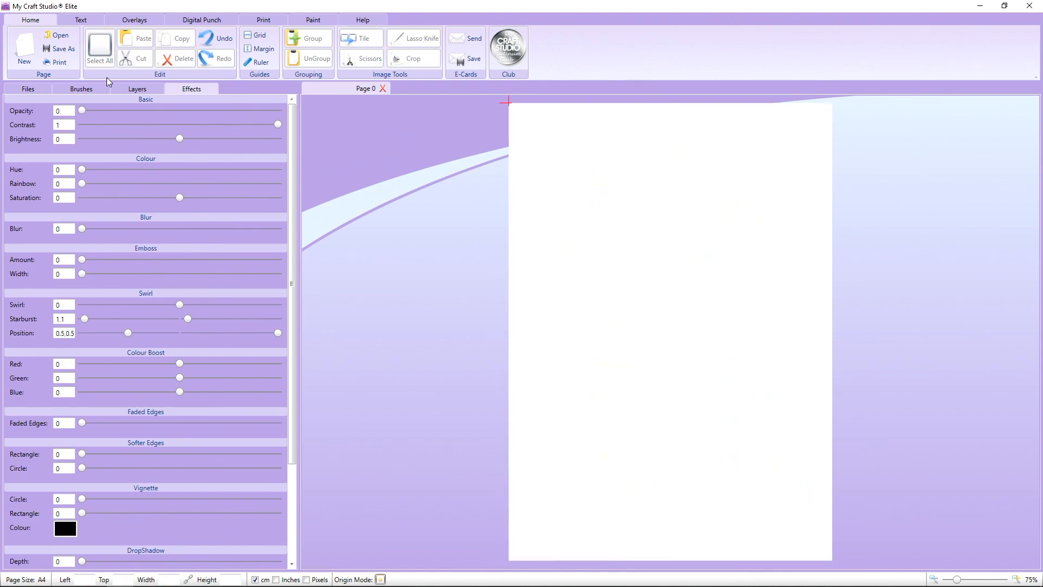
pyautogui.click(32, 88)
# Step: Place the TR1216-SmallPeony sheet and align it over the page
pyautogui.moveTo(142, 452); pyautogui.dragTo(66, 2)
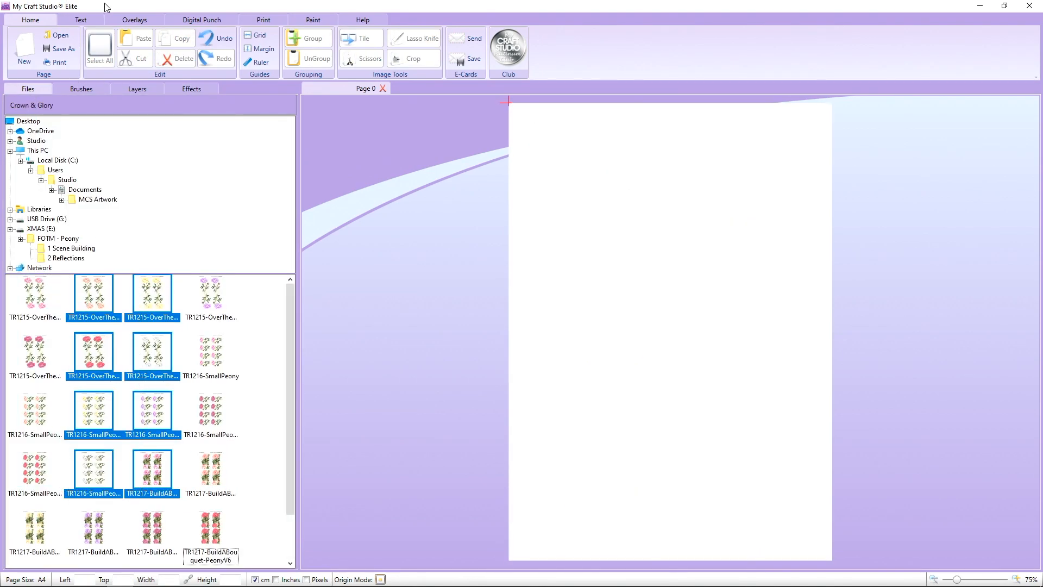
pyautogui.click(143, 311)
pyautogui.moveTo(211, 354); pyautogui.dragTo(608, 179)
pyautogui.moveTo(706, 265); pyautogui.dragTo(609, 227)
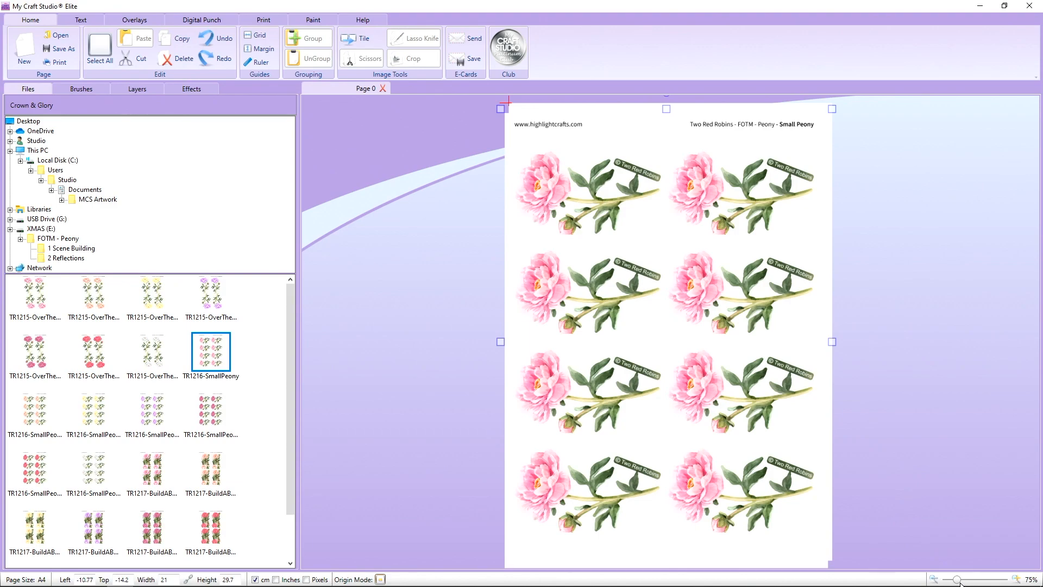
# Step: Crop the Small Peony sheet to its upper-left flower, about 10.5 by 8.7 cm
pyautogui.moveTo(958, 580); pyautogui.dragTo(953, 580)
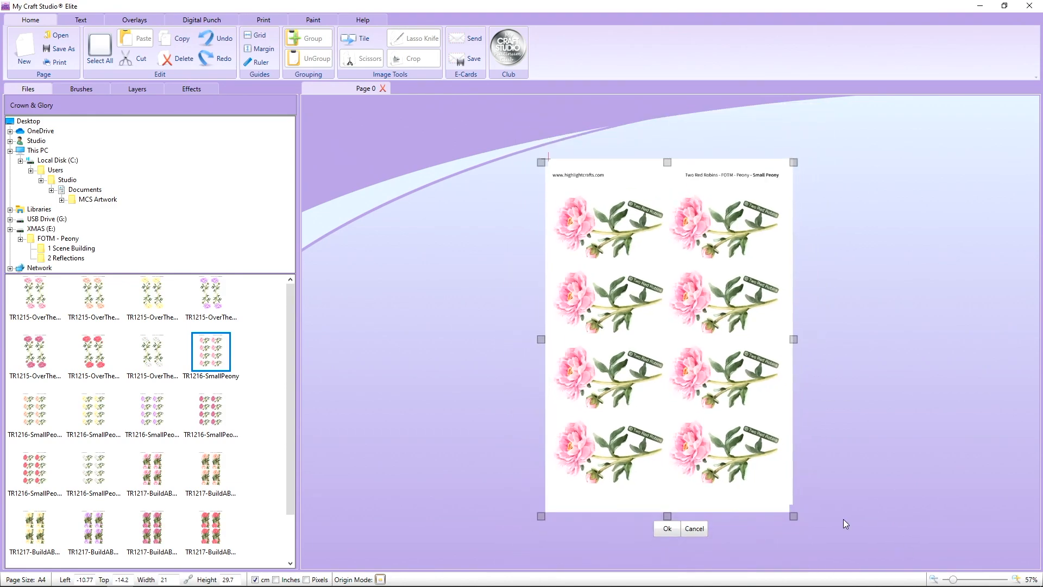
pyautogui.moveTo(668, 516); pyautogui.dragTo(673, 270)
pyautogui.moveTo(794, 217); pyautogui.dragTo(671, 217)
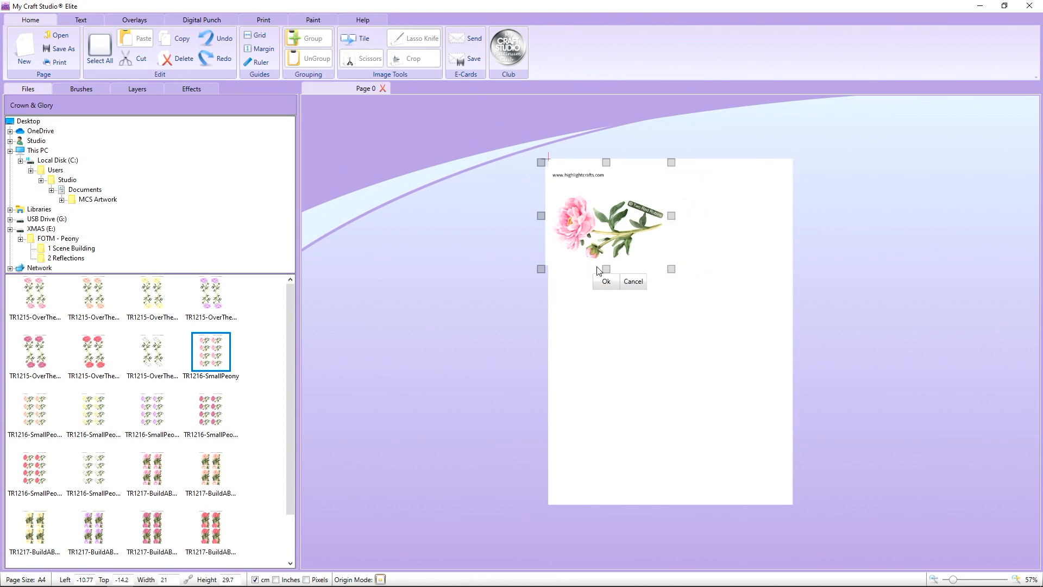
pyautogui.moveTo(607, 268); pyautogui.dragTo(607, 270)
pyautogui.click(606, 284)
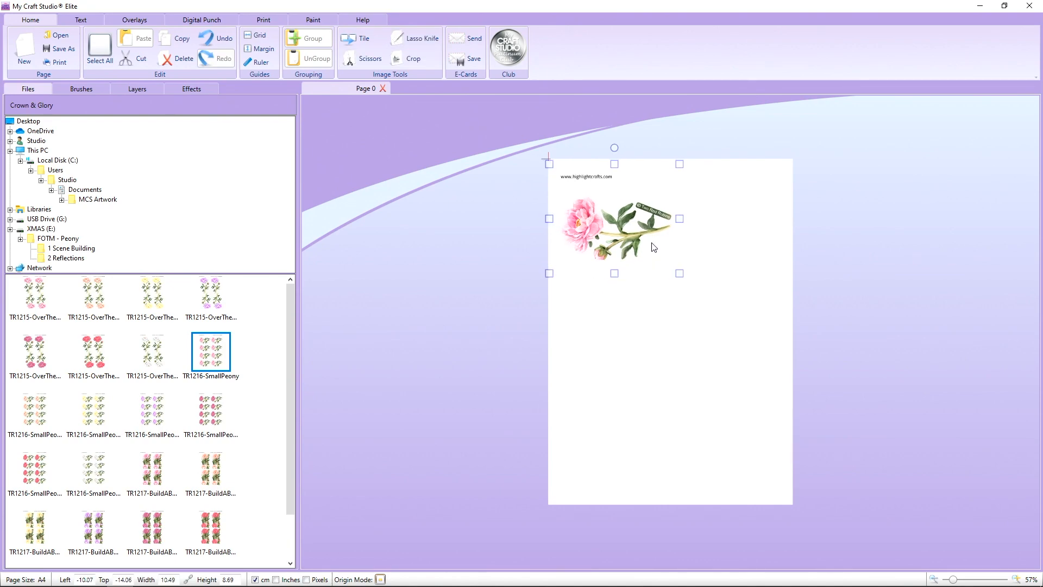
# Step: Place the deep pink TR1216-SmallPeony sheet beside the page, delete it, and delete the cropped pink flower
pyautogui.moveTo(210, 406); pyautogui.dragTo(836, 367)
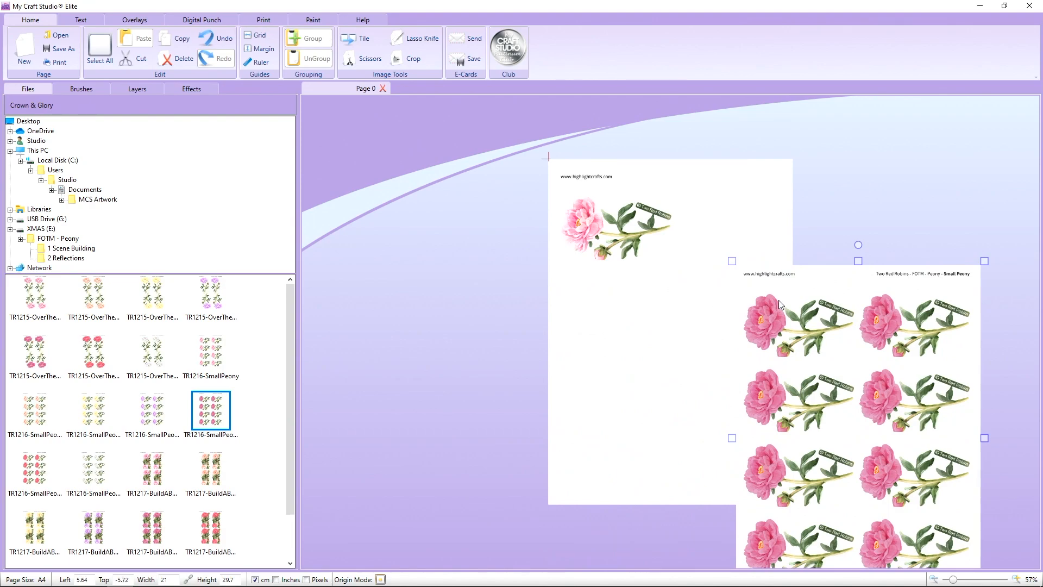
pyautogui.click(192, 57)
pyautogui.click(565, 205)
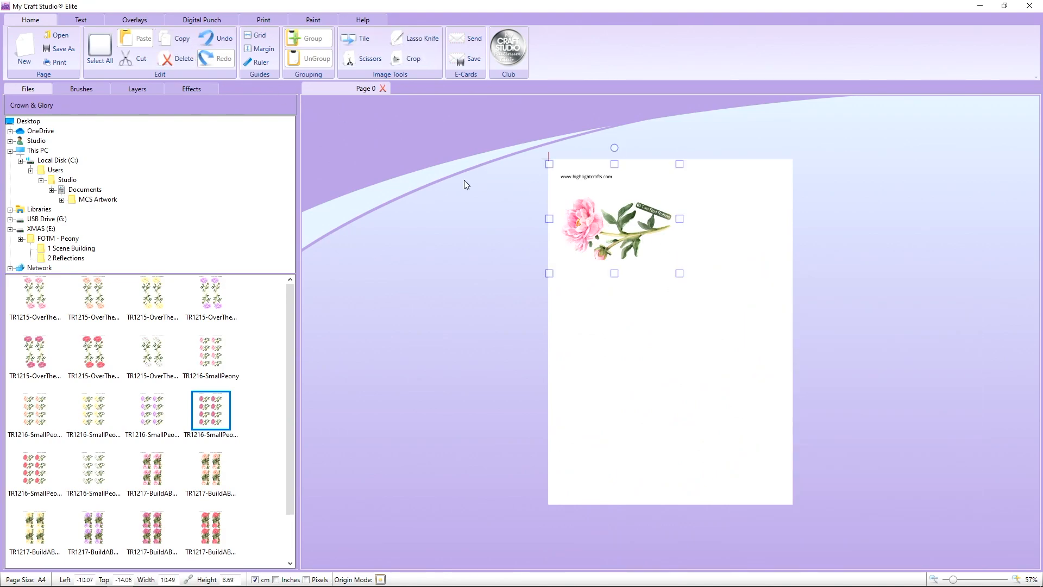
pyautogui.click(193, 64)
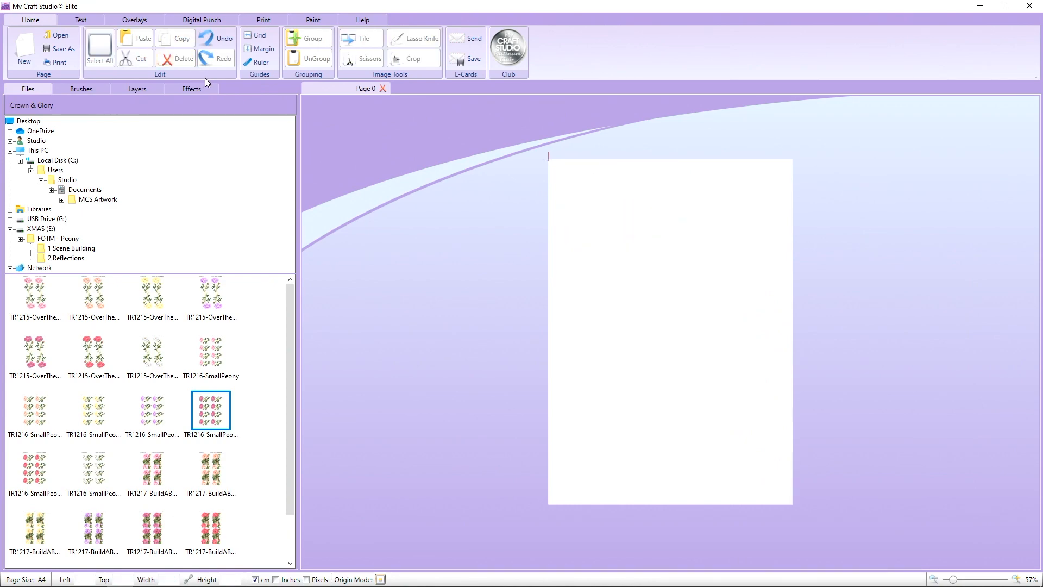
# Step: Place the Build A Bouquet 04 stamp from the 3 Digi Stamps folder and centre it at about 14.9 by 22.2 cm
pyautogui.click(71, 239)
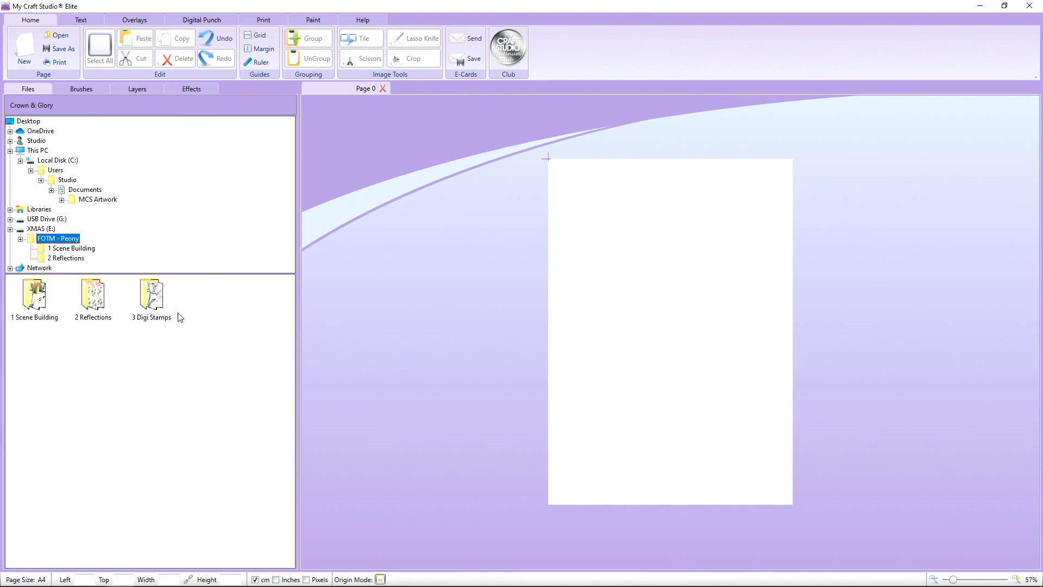
pyautogui.doubleClick(157, 299)
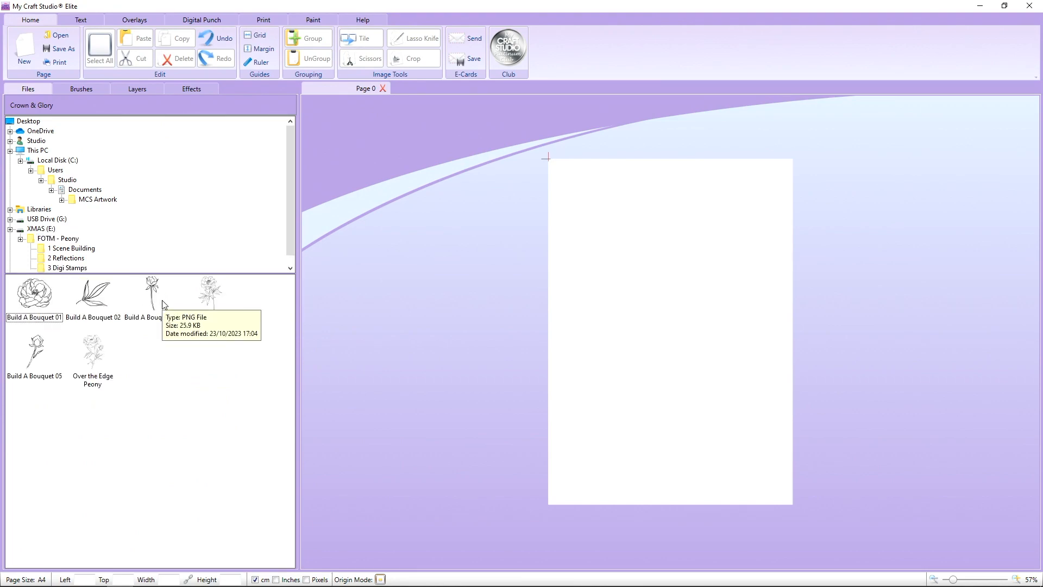
pyautogui.moveTo(194, 300); pyautogui.dragTo(662, 287)
pyautogui.moveTo(682, 365); pyautogui.dragTo(818, 491)
pyautogui.moveTo(678, 396); pyautogui.dragTo(667, 374)
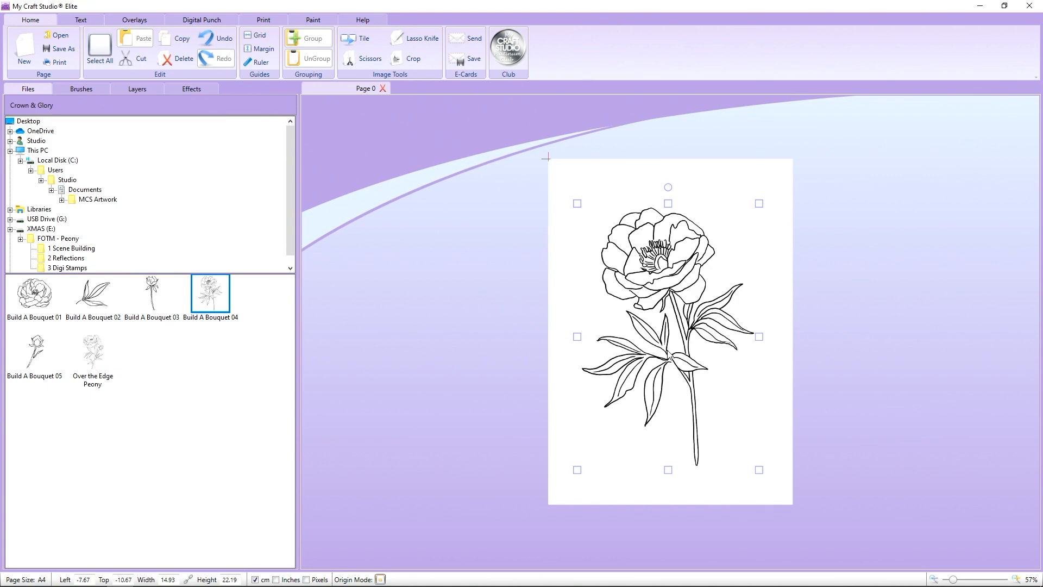
# Step: Place the Build A Bouquet 01 and Over the Edge Peony stamps beside the large stamp, then shrink and tilt the Over the Edge Peony
pyautogui.moveTo(38, 293); pyautogui.dragTo(579, 313)
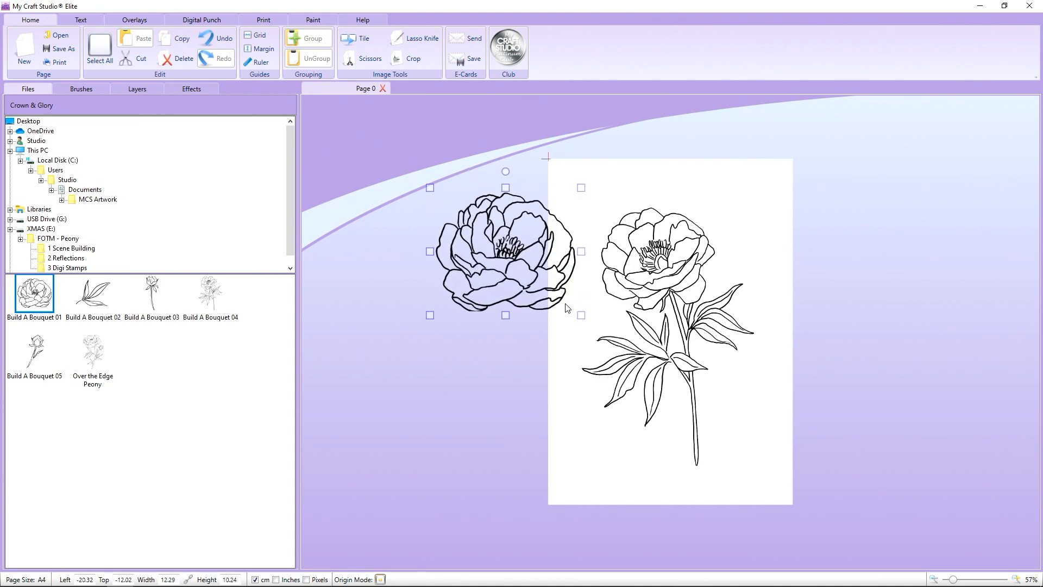
pyautogui.moveTo(509, 275); pyautogui.dragTo(490, 248)
pyautogui.moveTo(94, 353); pyautogui.dragTo(798, 254)
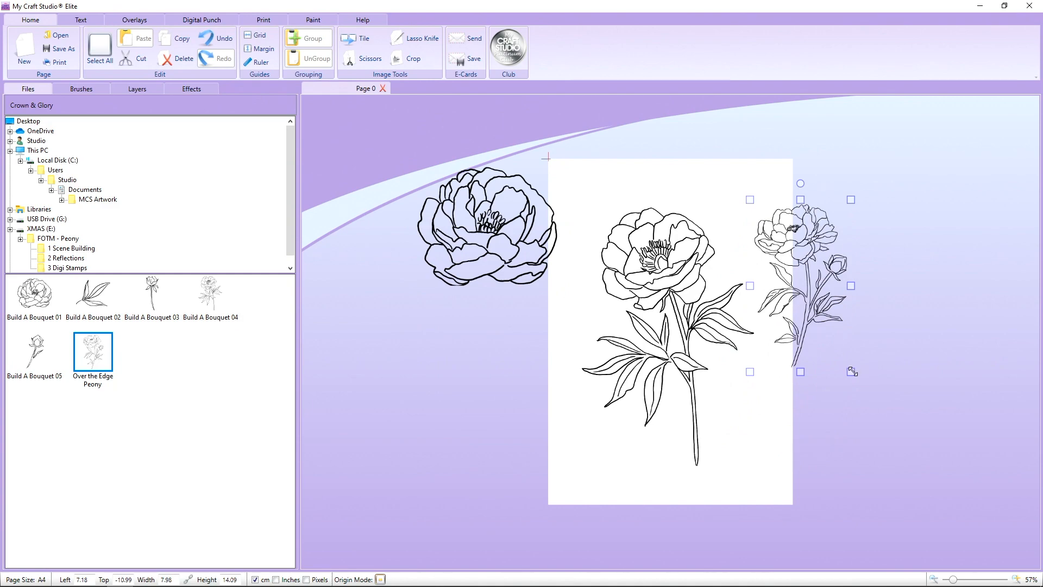
pyautogui.moveTo(853, 372)
pyautogui.mouseDown()
pyautogui.moveTo(869, 410)
pyautogui.moveTo(845, 360)
pyautogui.mouseUp()
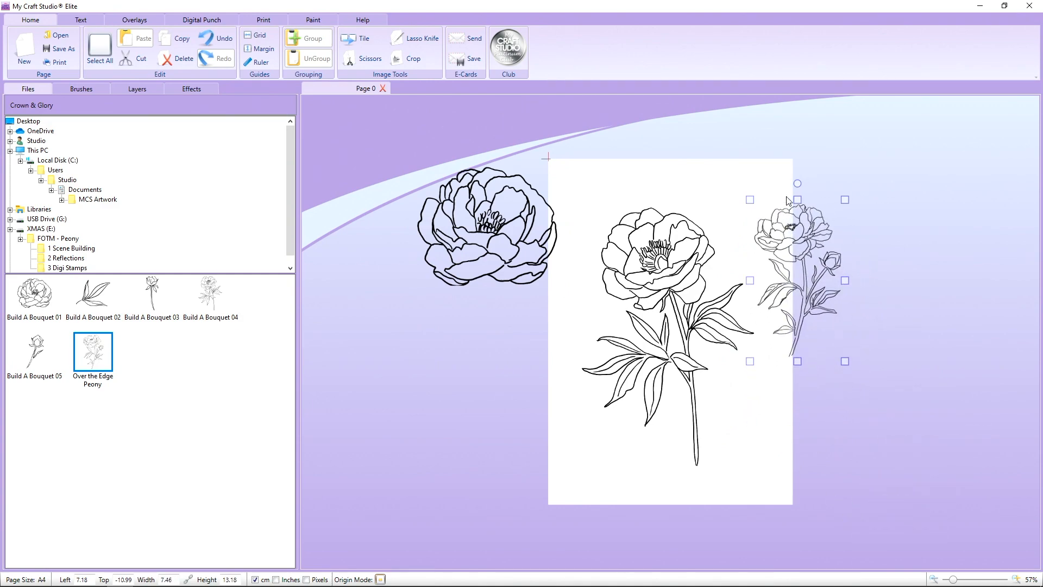
pyautogui.moveTo(798, 184); pyautogui.dragTo(832, 194)
pyautogui.moveTo(825, 239); pyautogui.dragTo(810, 242)
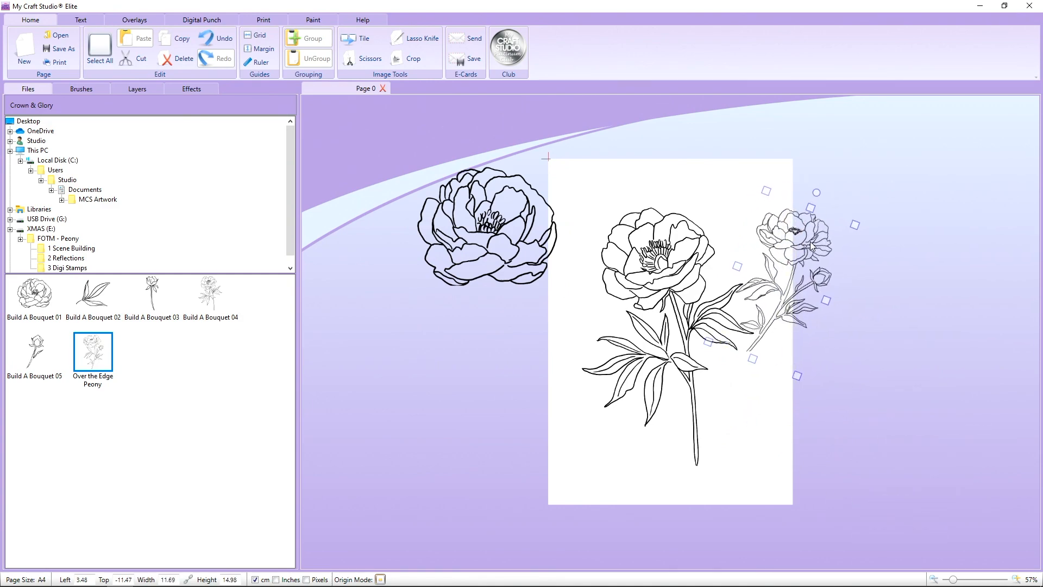
# Step: Try the Lasso Knife across the lower stems of the Over the Edge Peony stamp, and delete that stamp
pyautogui.click(415, 38)
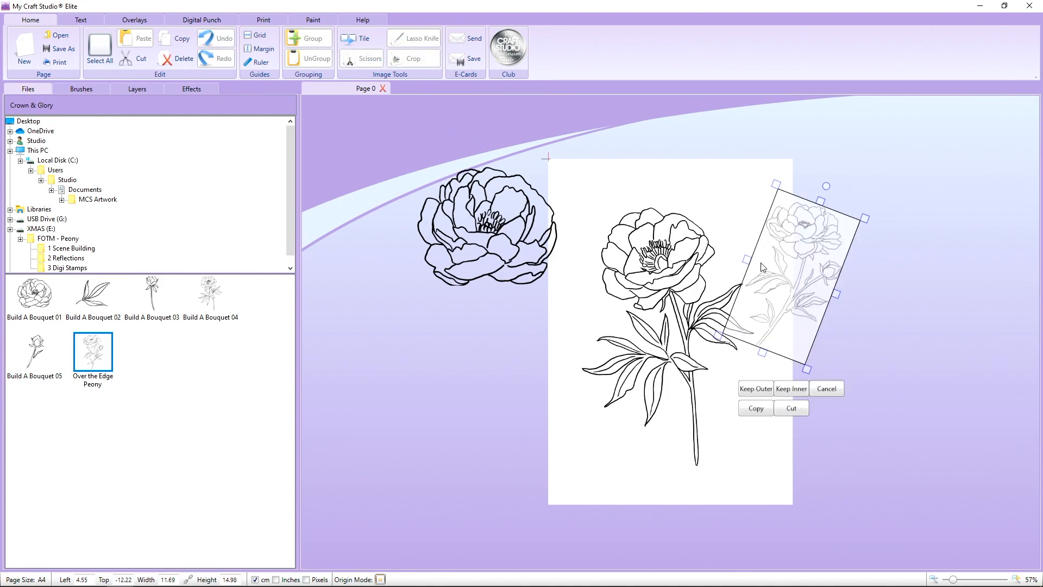
pyautogui.moveTo(777, 283); pyautogui.dragTo(806, 325)
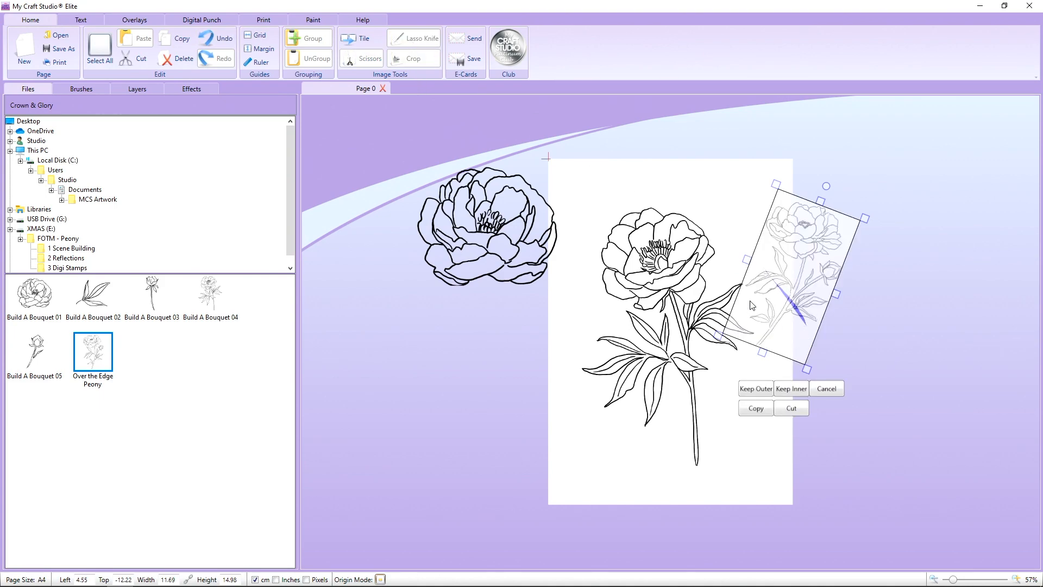
pyautogui.click(183, 61)
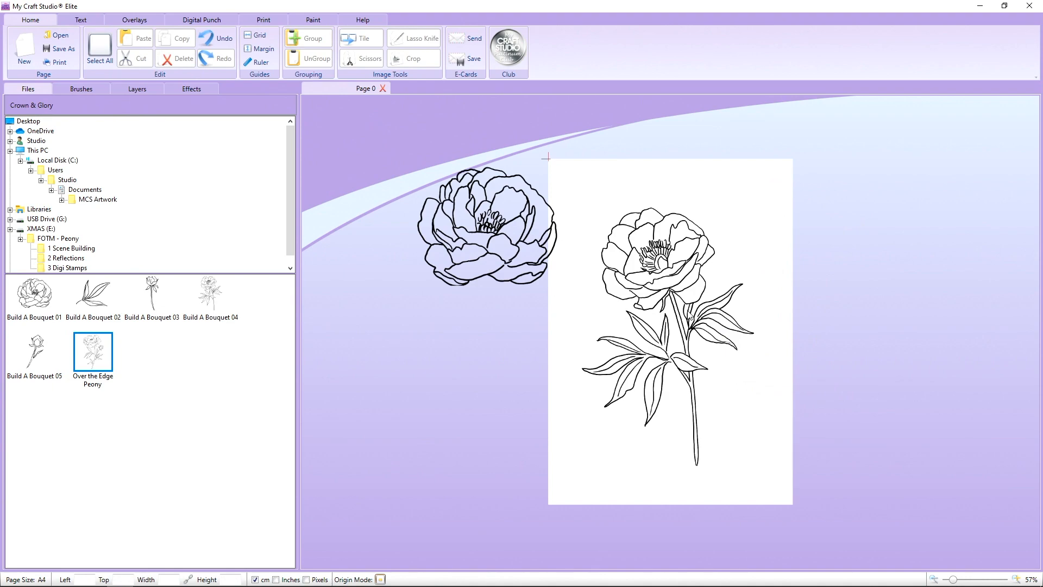
# Step: Delete the Build A Bouquet 04 and Build A Bouquet 01 stamps to clear the workspace
pyautogui.click(669, 307)
pyautogui.click(190, 61)
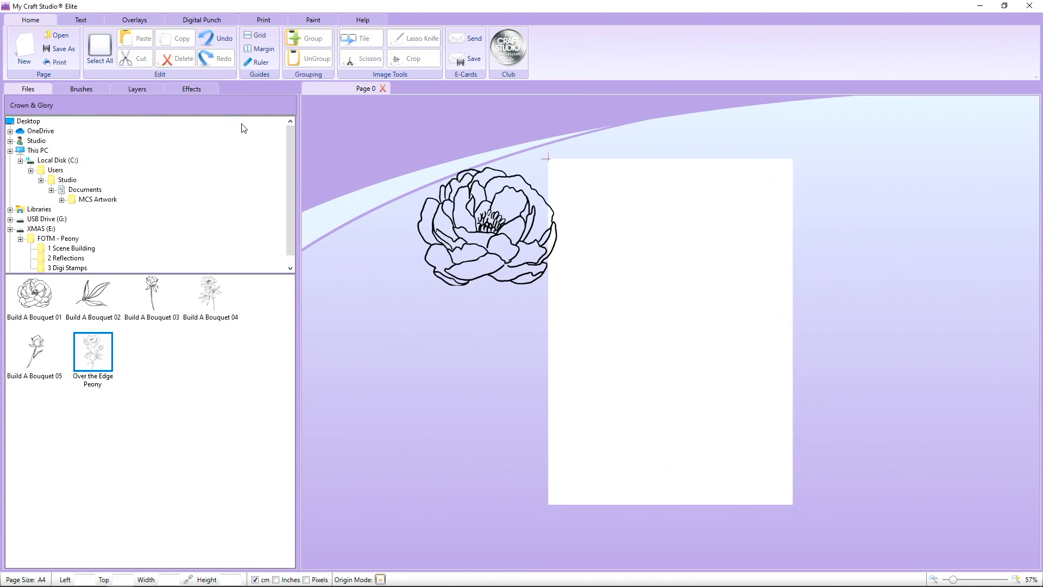
pyautogui.click(482, 203)
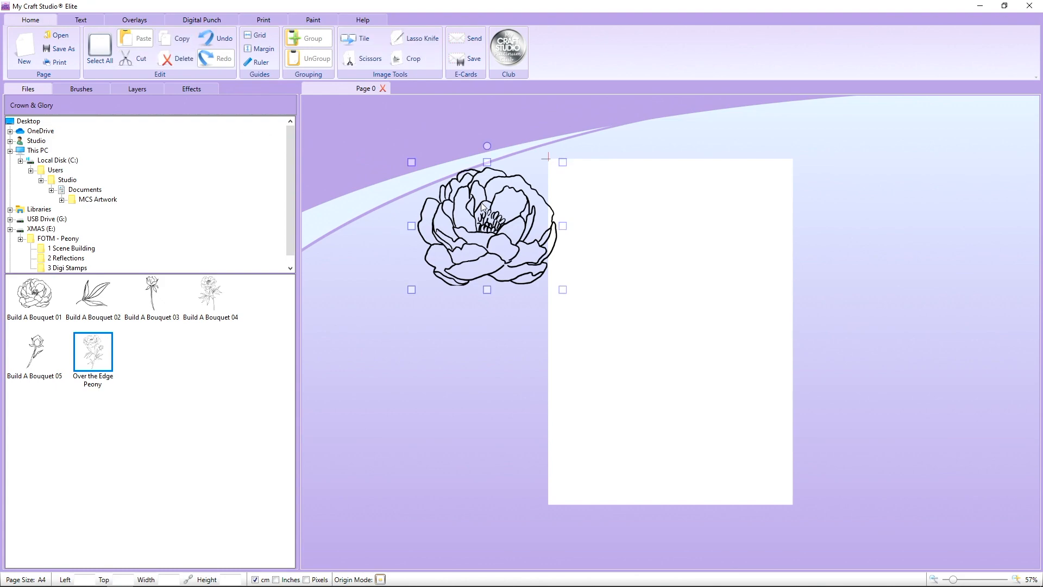
pyautogui.click(180, 59)
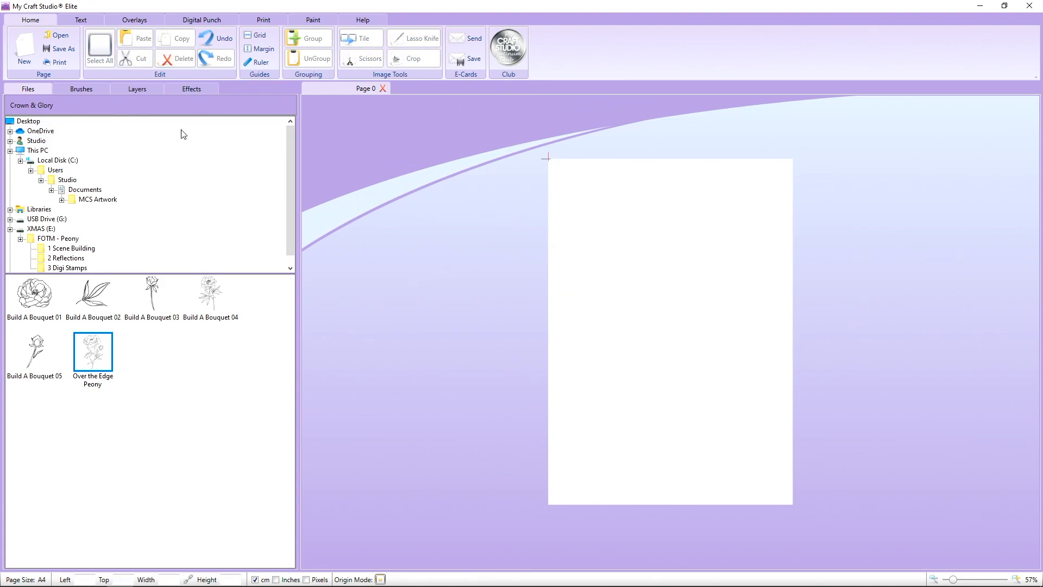
# Step: Place the red Over the Edge PeonyV6 from the 1 Scene Building folder on the page
pyautogui.click(77, 238)
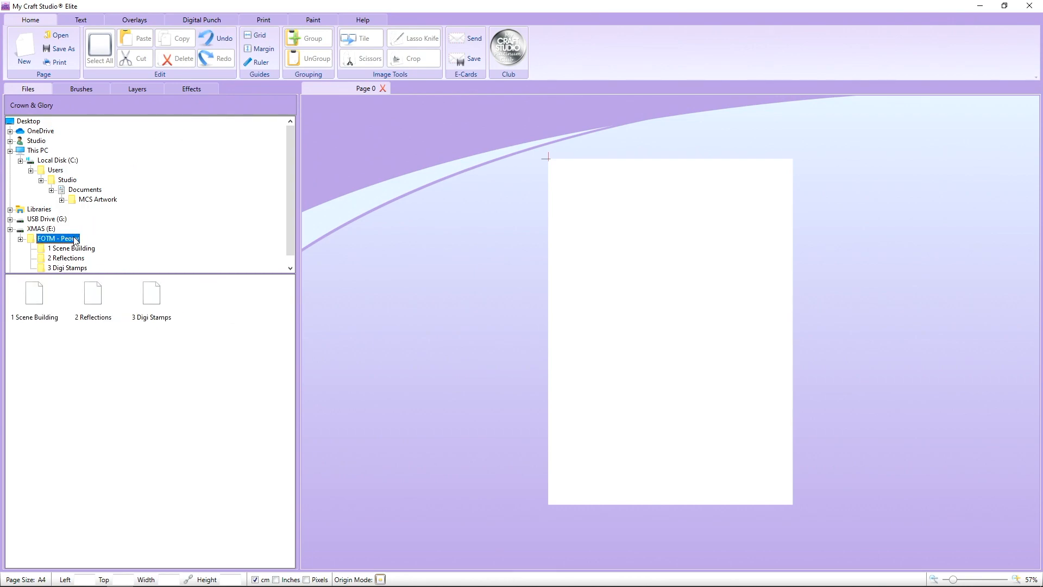
pyautogui.doubleClick(44, 299)
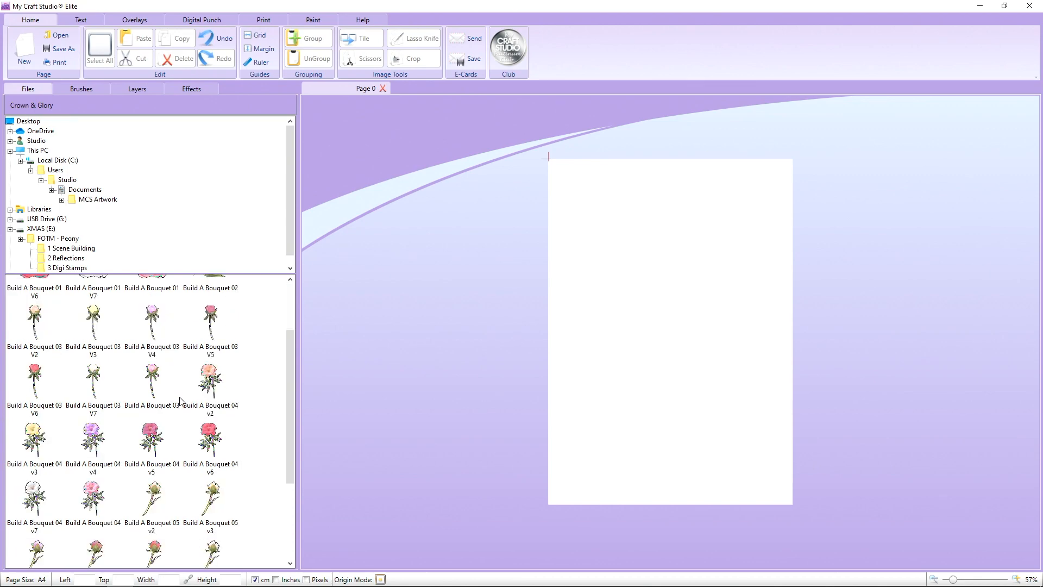
pyautogui.scroll(-2, 181, 401)
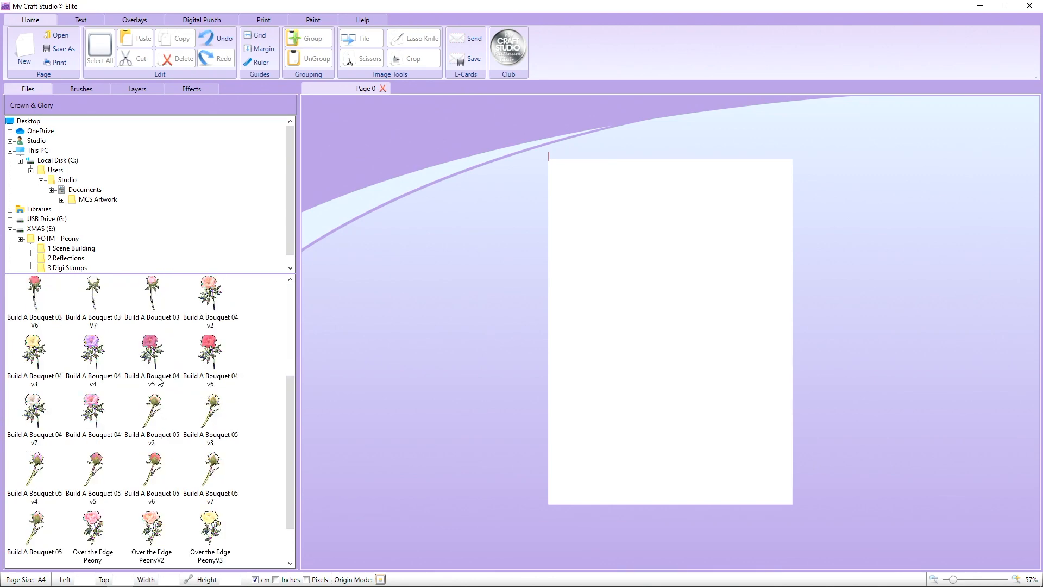
pyautogui.scroll(-1, 182, 385)
pyautogui.moveTo(155, 530); pyautogui.dragTo(555, 308)
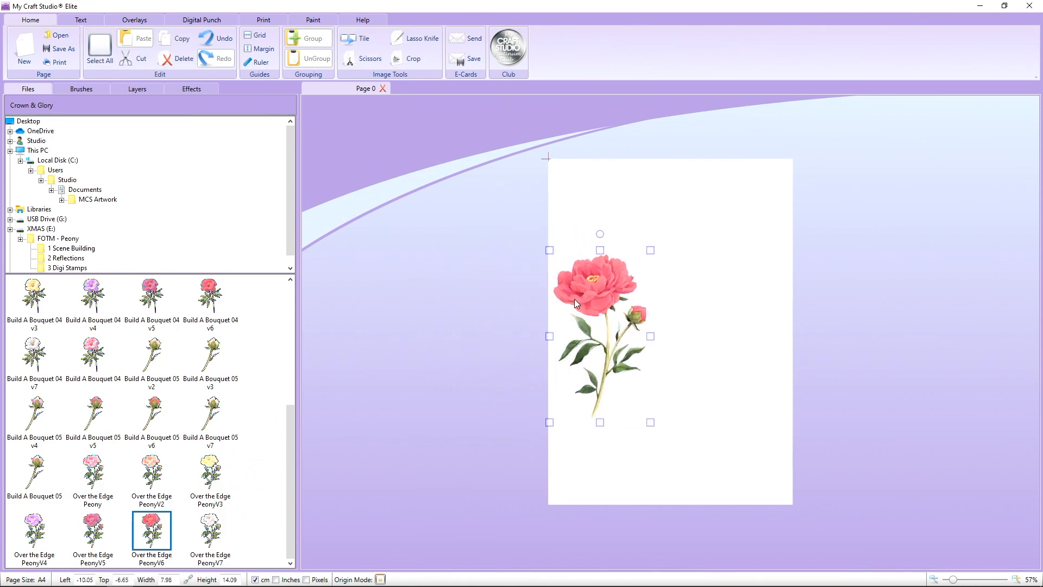
# Step: Place the yellow Over the Edge PeonyV3 and arrange it side by side with the red peony
pyautogui.moveTo(213, 461); pyautogui.dragTo(466, 297)
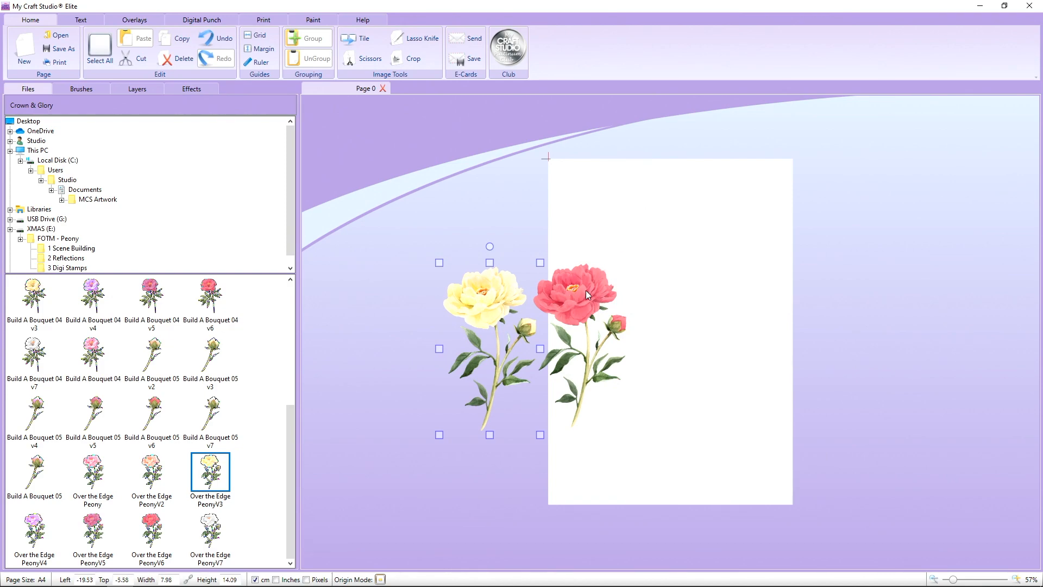
pyautogui.moveTo(585, 290); pyautogui.dragTo(559, 288)
pyautogui.moveTo(485, 300); pyautogui.dragTo(481, 298)
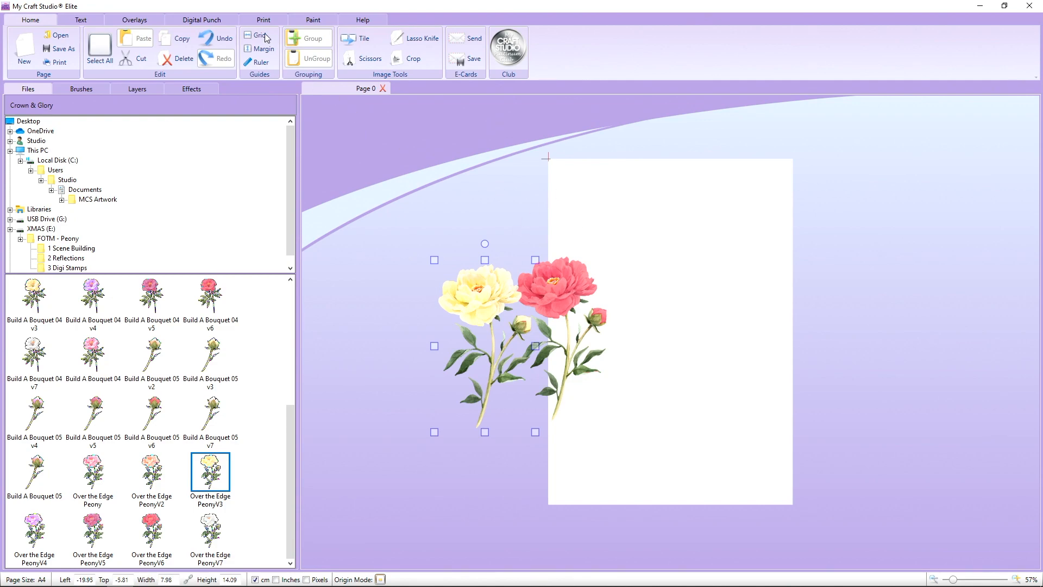
# Step: Add a Square shape from the basic digital punches and move both peonies off the page
pyautogui.click(201, 20)
pyautogui.click(173, 49)
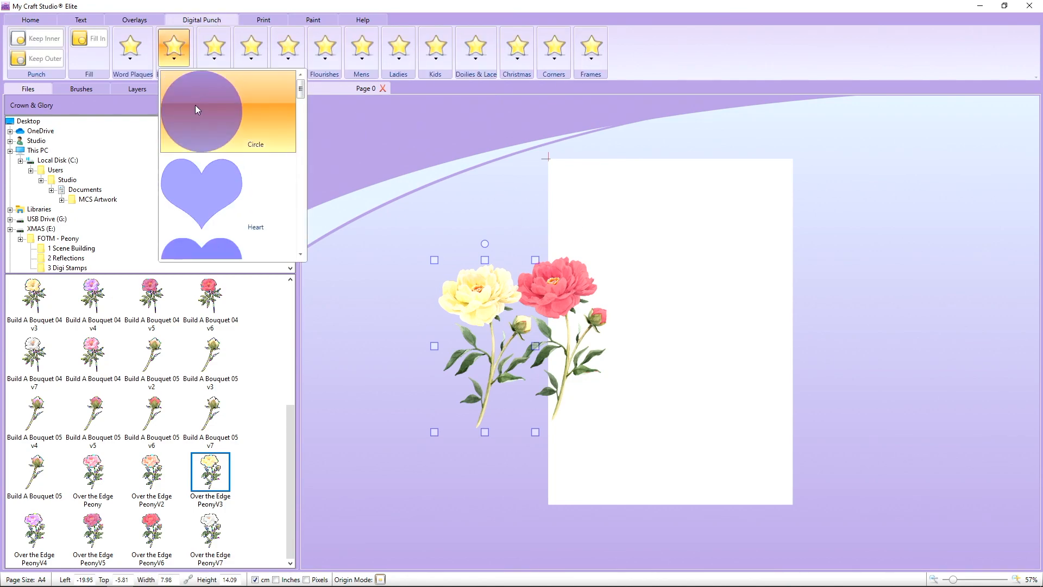
pyautogui.scroll(-6, 220, 157)
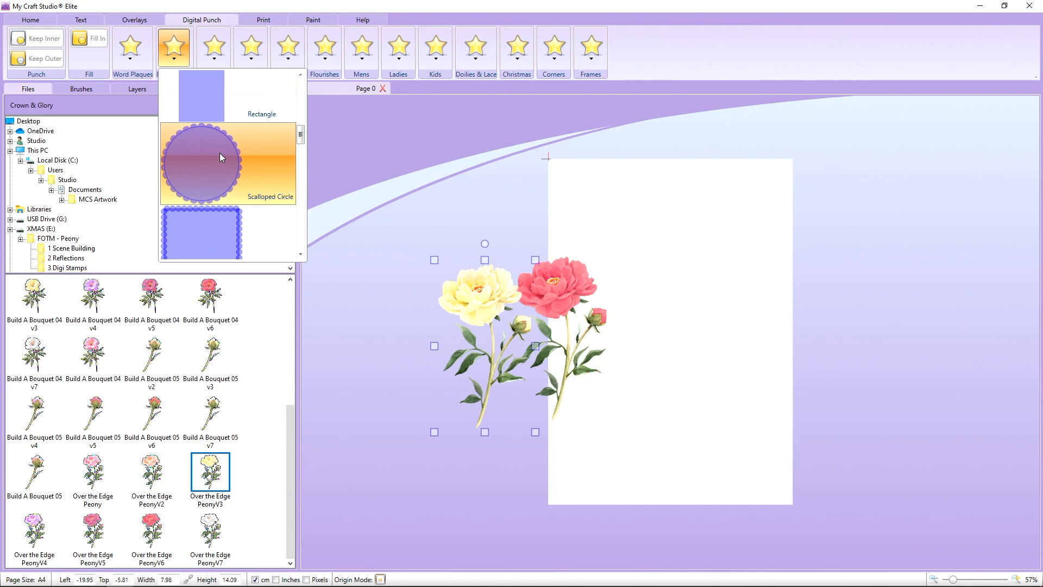
pyautogui.scroll(-5, 220, 157)
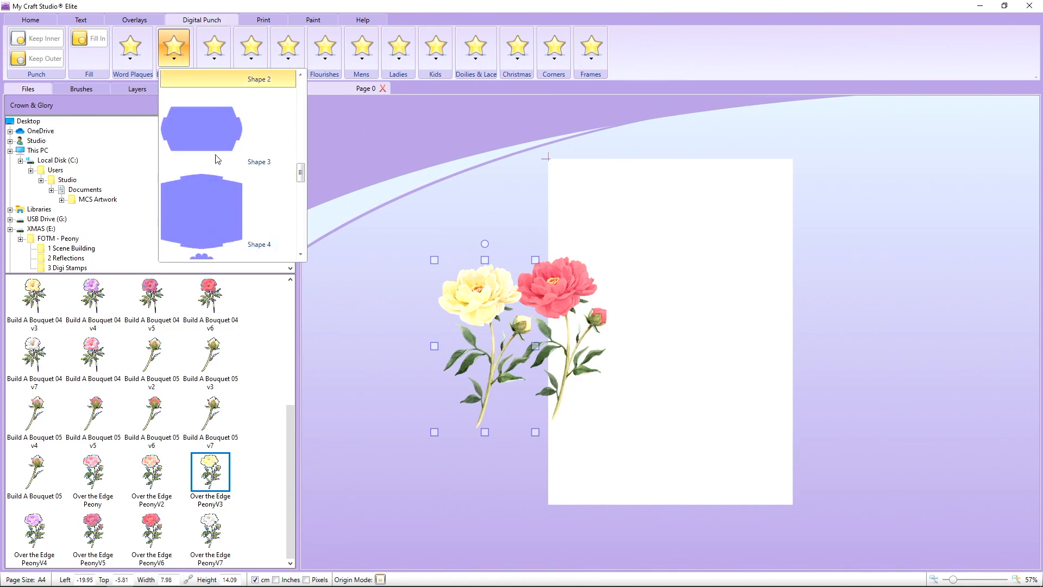
pyautogui.scroll(-4, 217, 159)
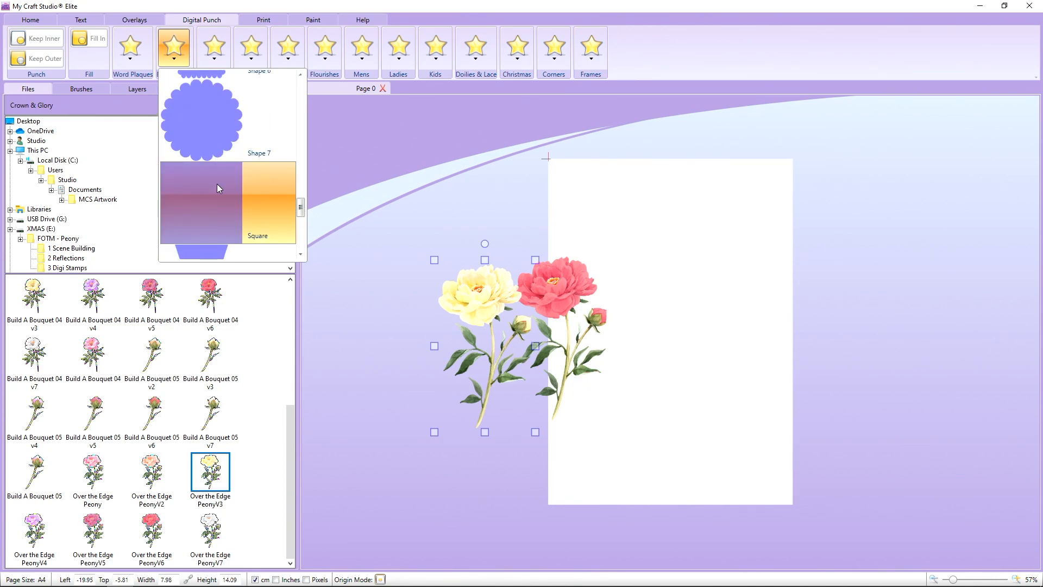
pyautogui.click(217, 187)
pyautogui.moveTo(471, 259); pyautogui.dragTo(408, 166)
pyautogui.moveTo(525, 272); pyautogui.dragTo(394, 206)
# Step: Set the square to 8 by 8 inches and centre it across the page's width
pyautogui.click(580, 191)
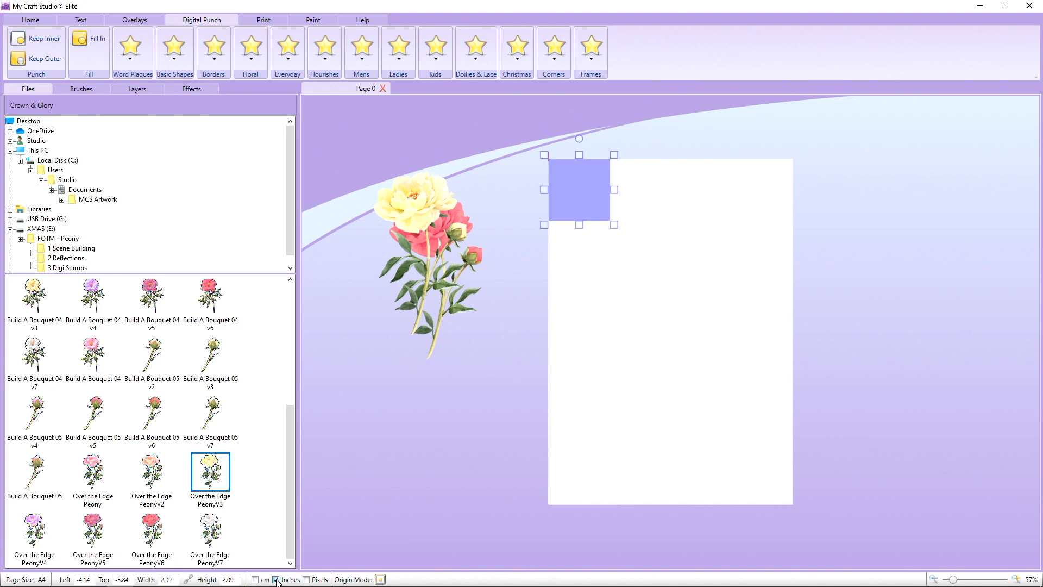
pyautogui.click(233, 581)
pyautogui.press('Return')
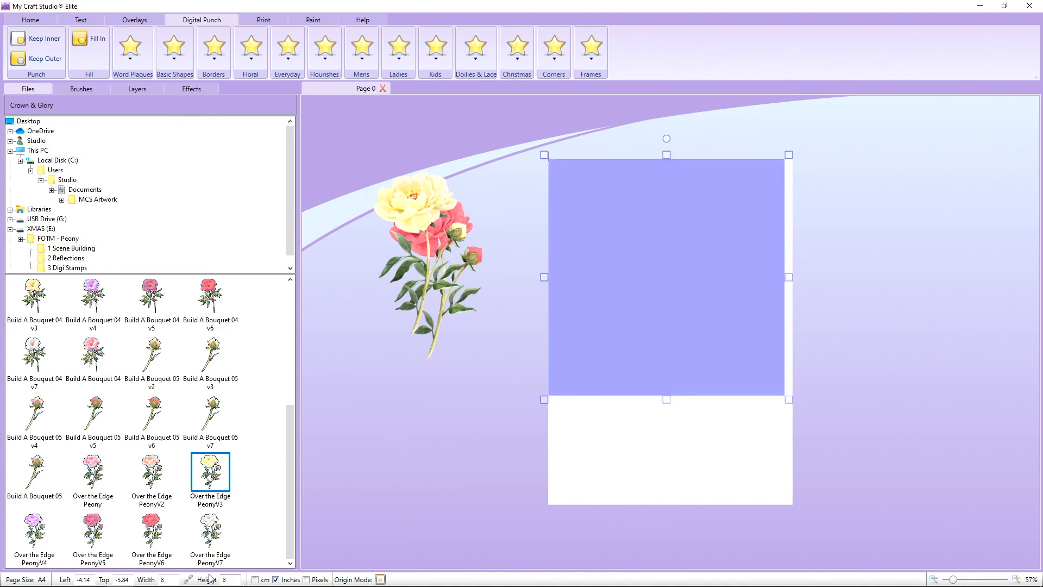
pyautogui.click(836, 331)
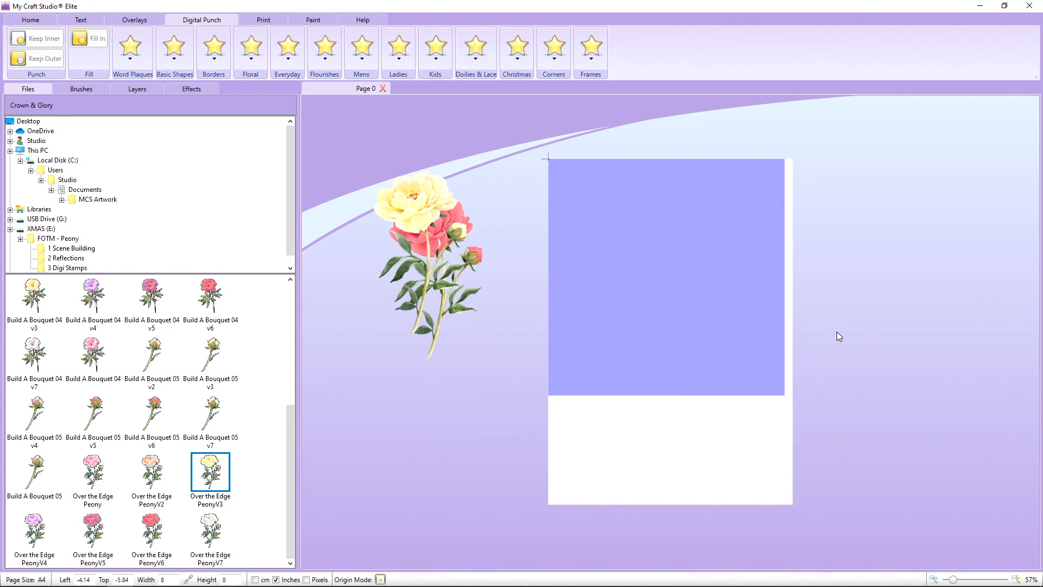
pyautogui.moveTo(715, 304); pyautogui.dragTo(719, 325)
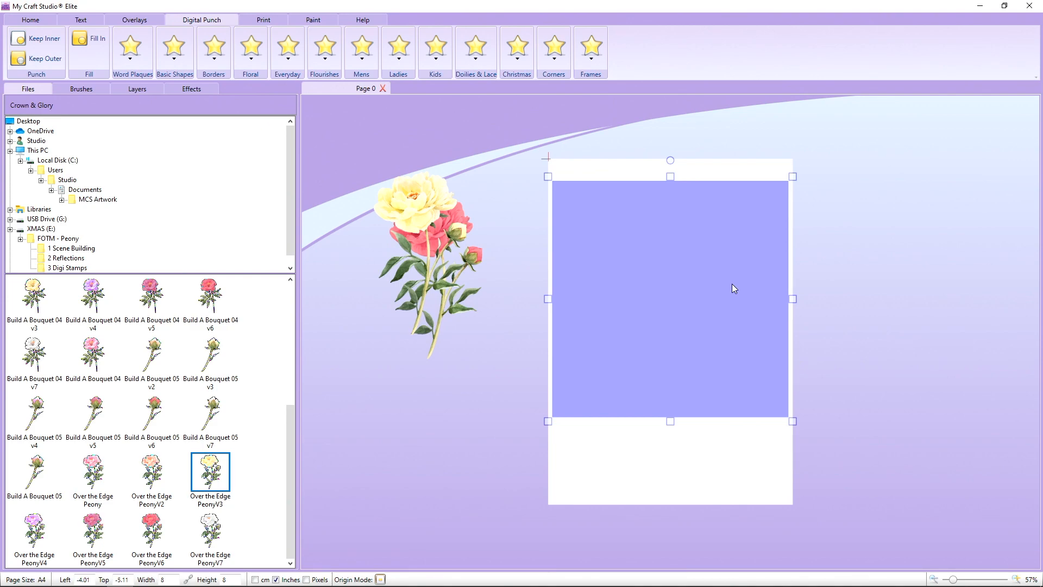
# Step: Reduce the square's opacity to 29
pyautogui.click(193, 89)
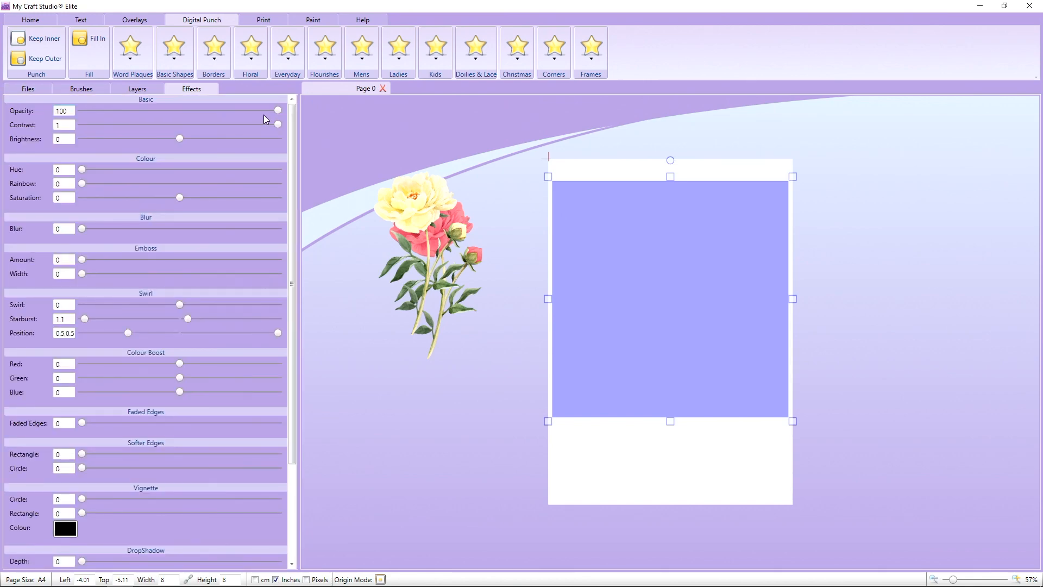
pyautogui.moveTo(275, 113); pyautogui.dragTo(175, 130)
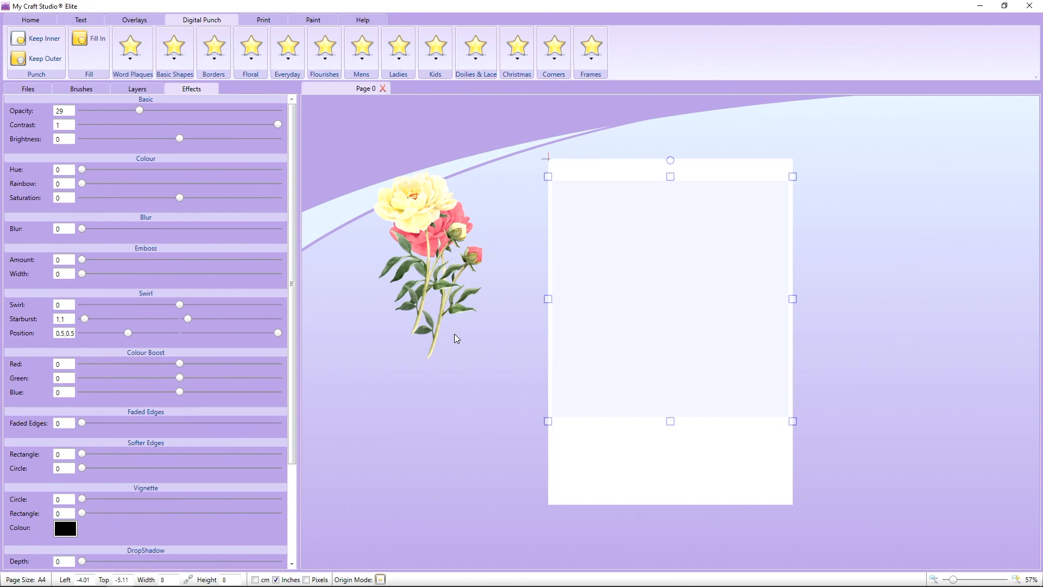
# Step: Separate the yellow and red peonies beside the page and send the square behind them
pyautogui.moveTo(463, 304); pyautogui.dragTo(460, 366)
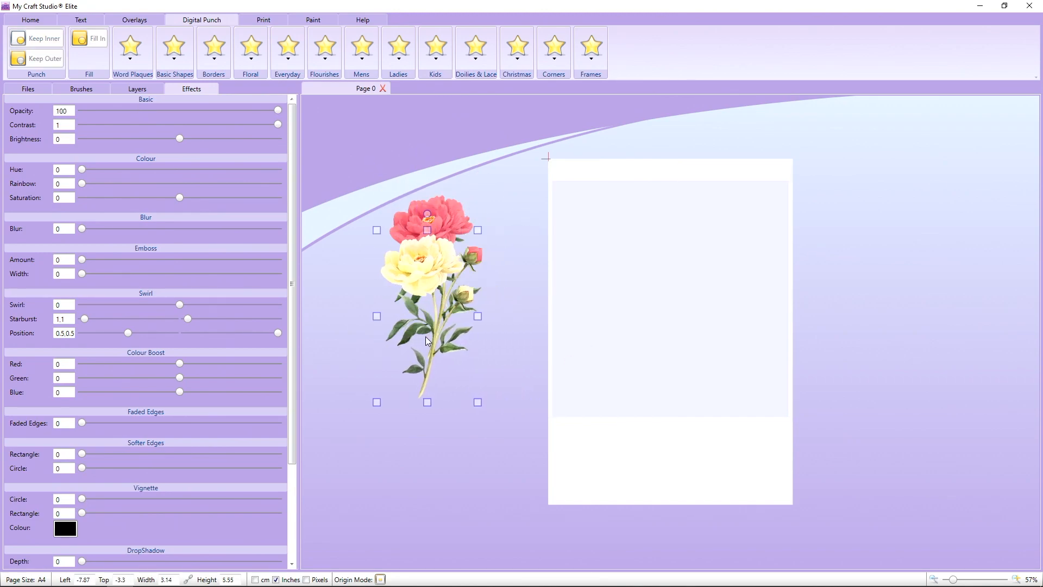
pyautogui.moveTo(409, 220); pyautogui.dragTo(497, 302)
pyautogui.rightClick(693, 279)
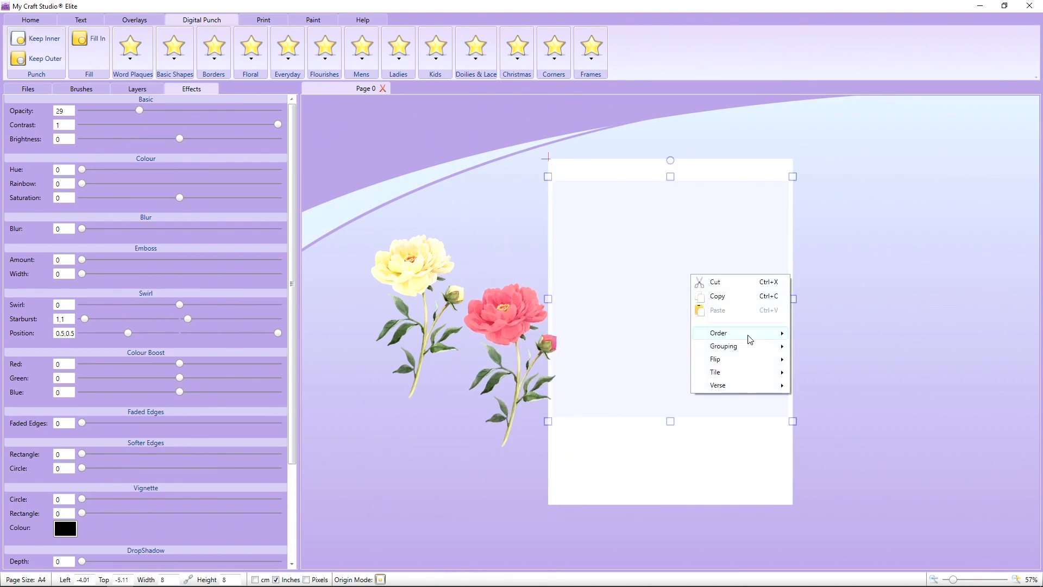
pyautogui.moveTo(750, 339)
pyautogui.click(842, 351)
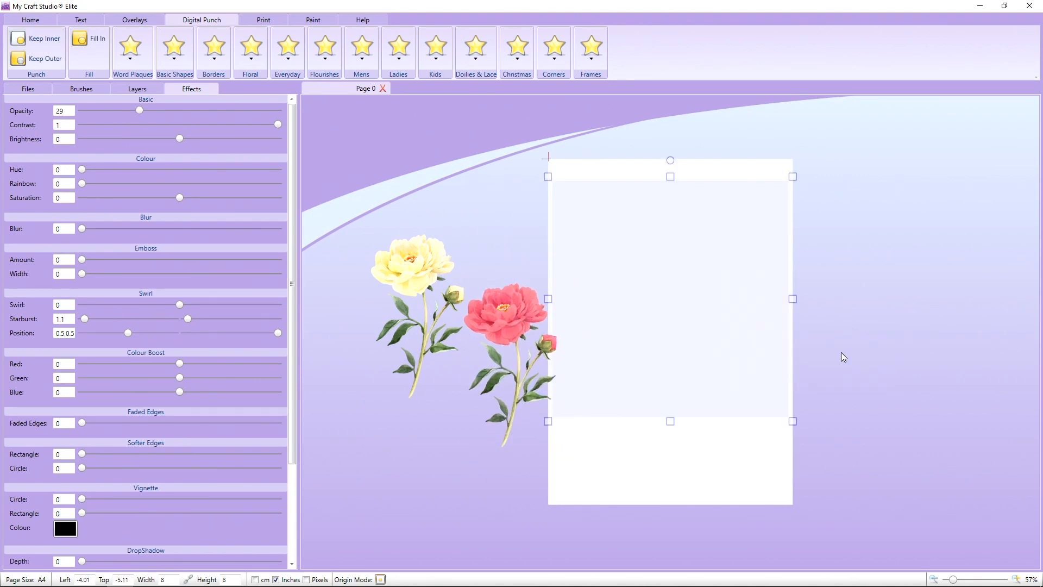
# Step: Move the red peony onto the square, shrink it to about 2.39 by 4.22 inches and flip it horizontally
pyautogui.moveTo(510, 326); pyautogui.dragTo(651, 306)
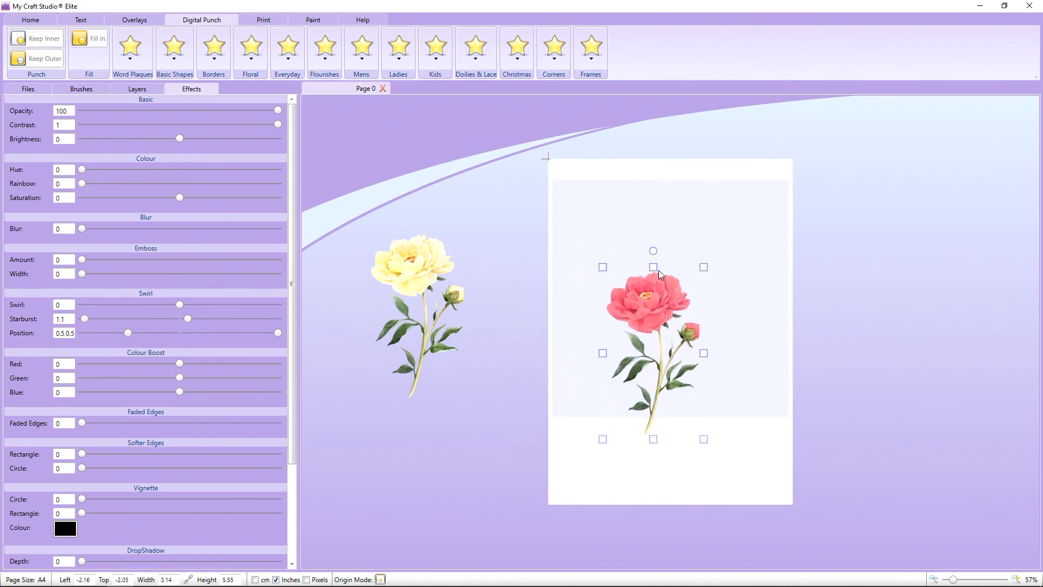
pyautogui.moveTo(701, 272); pyautogui.dragTo(682, 306)
pyautogui.rightClick(654, 356)
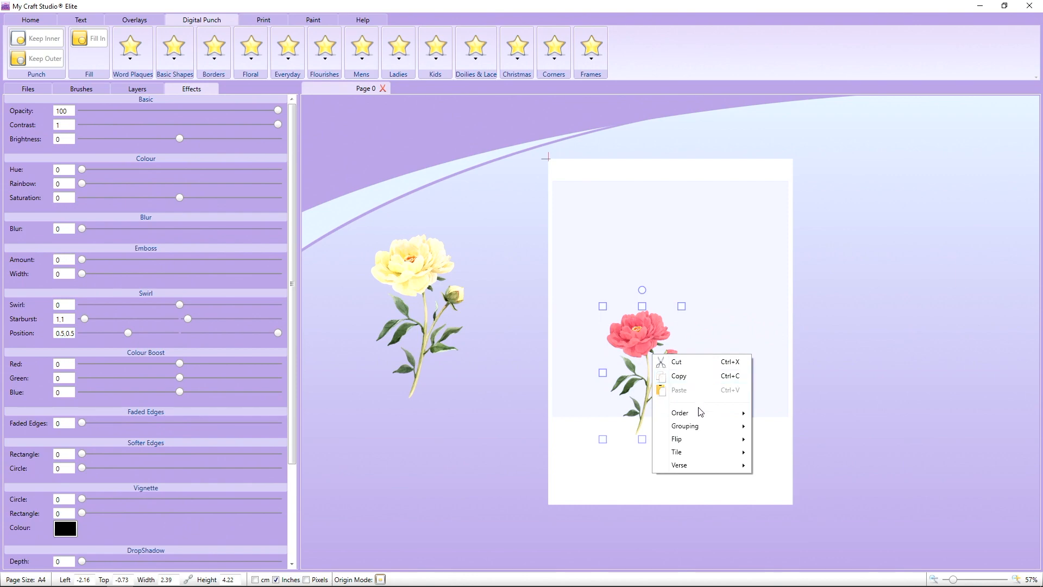
pyautogui.moveTo(701, 440)
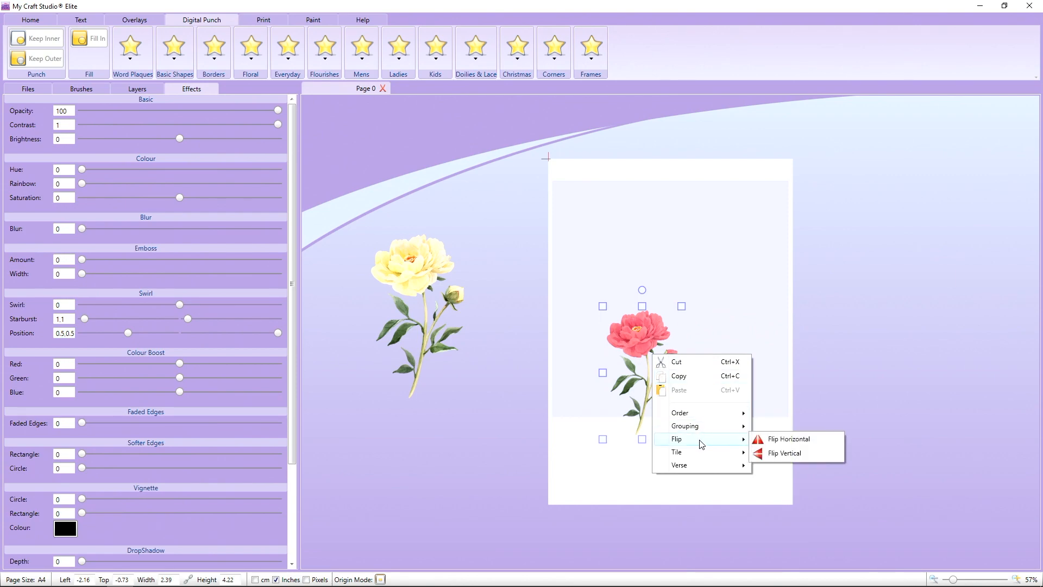
pyautogui.click(788, 439)
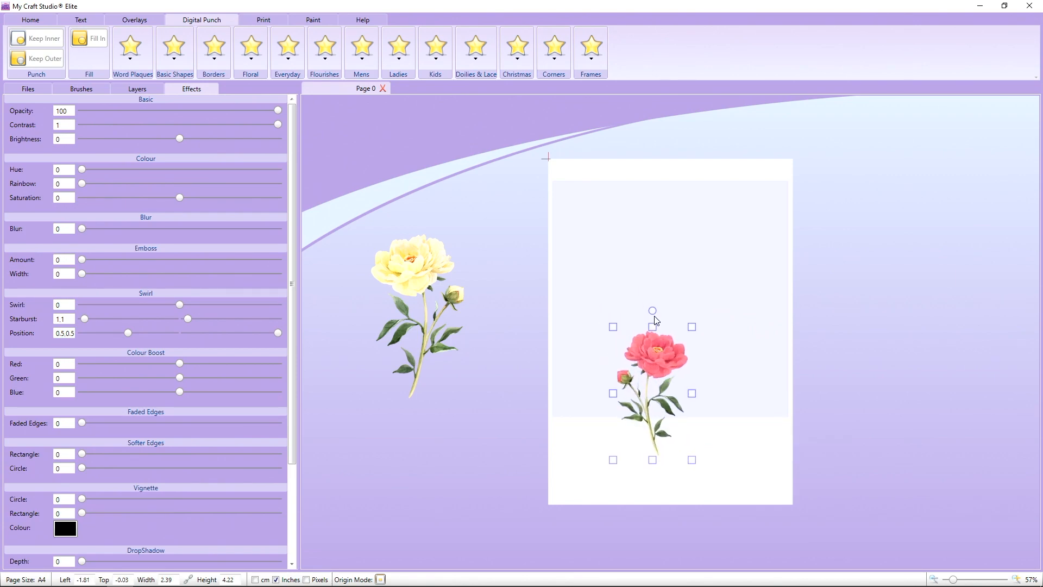
# Step: Tilt the red peony to the left across the square's lower edge and shrink it to about 3.68 by 3.86 inches overall
pyautogui.moveTo(653, 315); pyautogui.dragTo(632, 368)
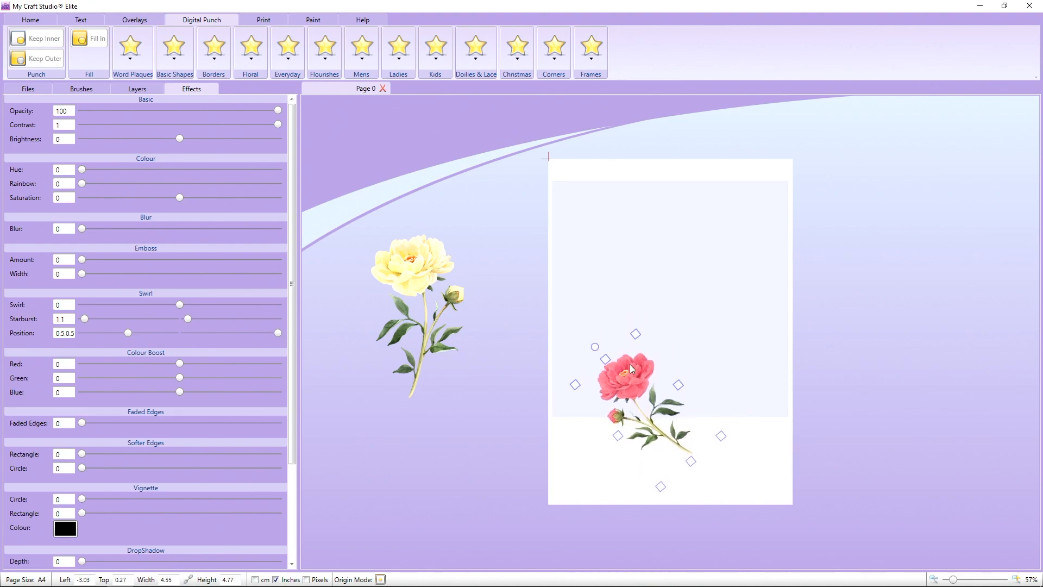
pyautogui.moveTo(637, 333)
pyautogui.mouseDown()
pyautogui.moveTo(634, 359)
pyautogui.moveTo(632, 350)
pyautogui.mouseUp()
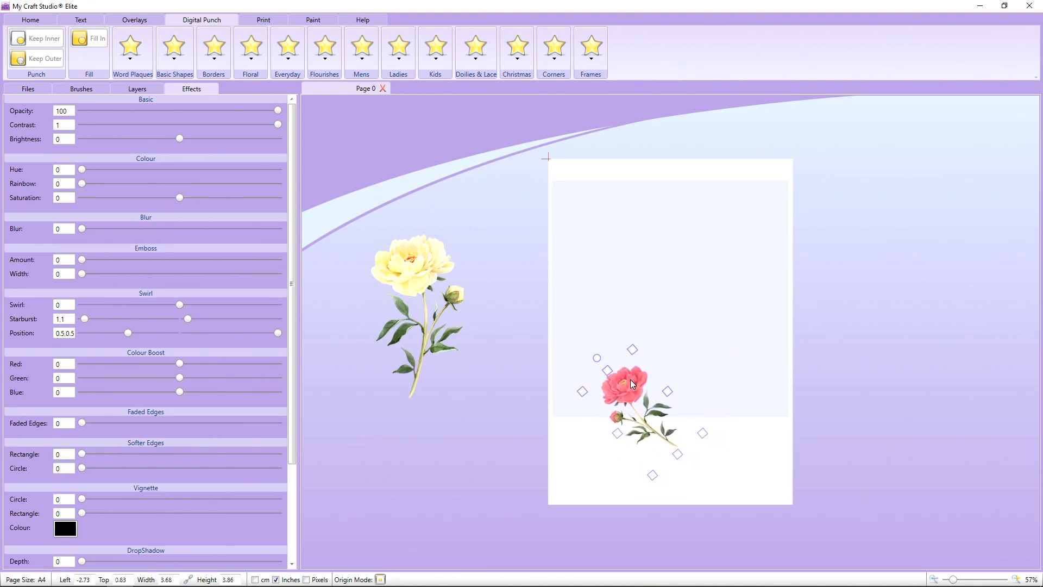
# Step: Duplicate the red peony and place the copy just above it, turned more upright and reduced to about 1.52 by 2.19 inches
pyautogui.rightClick(631, 380)
pyautogui.click(663, 402)
pyautogui.rightClick(625, 391)
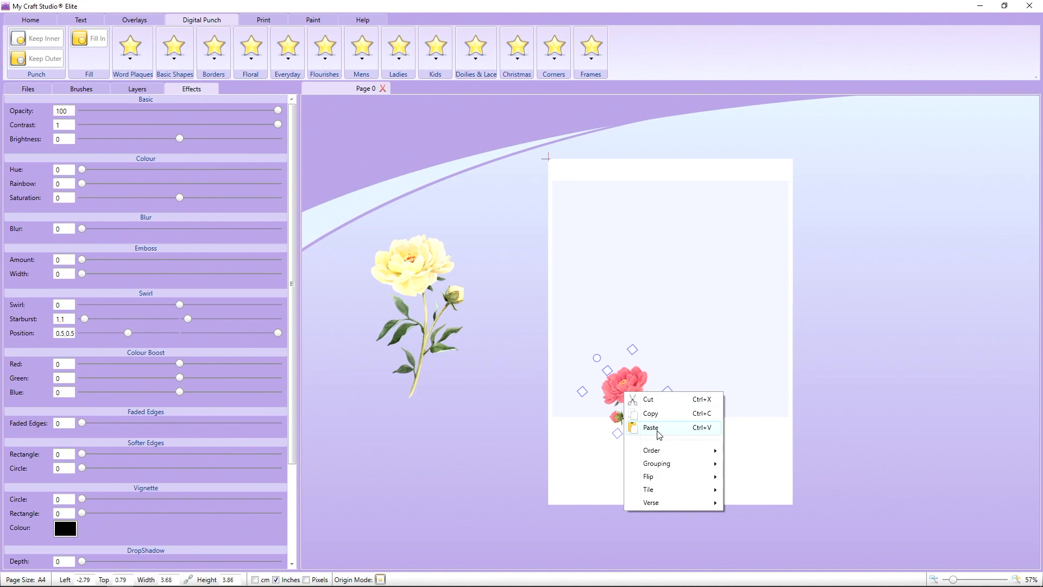
pyautogui.click(658, 430)
pyautogui.moveTo(658, 429); pyautogui.dragTo(624, 355)
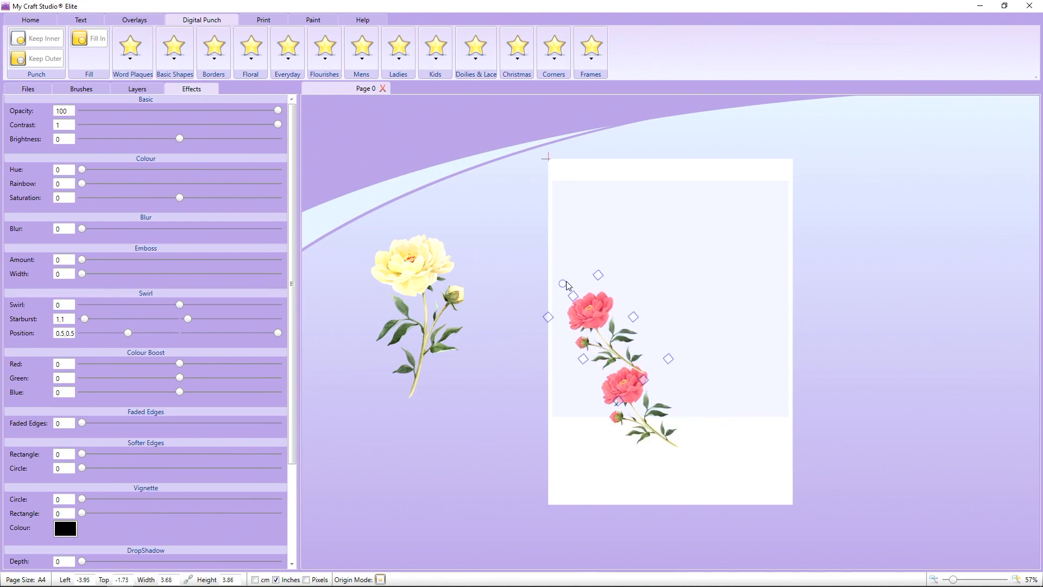
pyautogui.moveTo(564, 284); pyautogui.dragTo(602, 345)
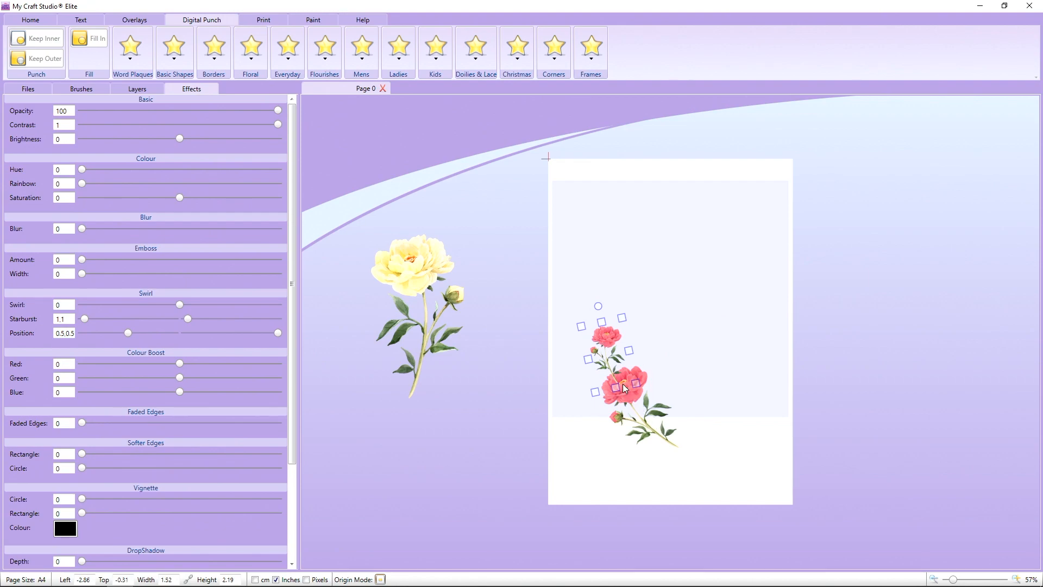
# Step: Bring the larger red peony to the front so it covers the smaller one's stem, and deselect it
pyautogui.click(648, 407)
pyautogui.rightClick(648, 404)
pyautogui.moveTo(701, 462)
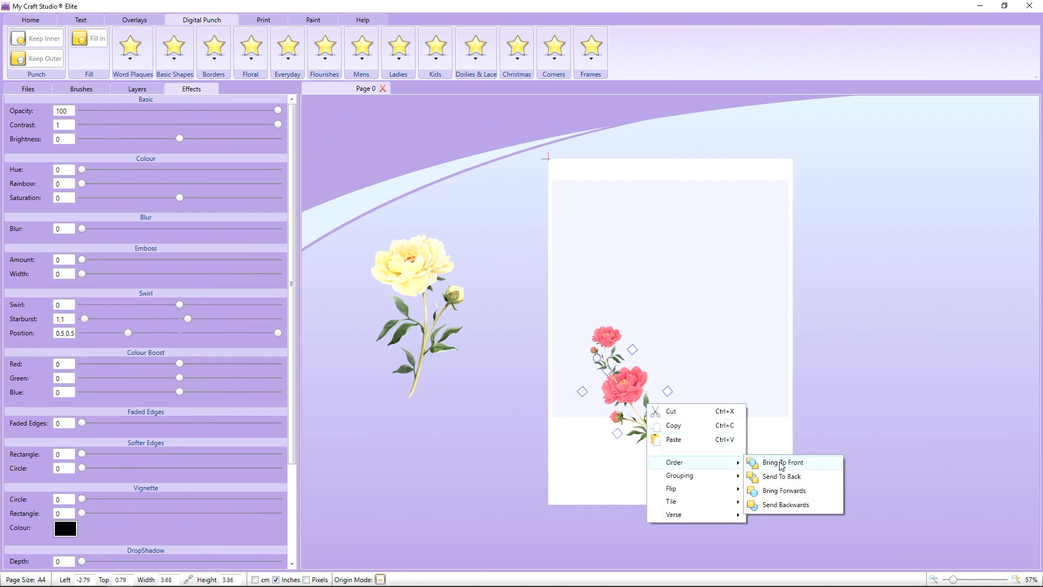
pyautogui.click(782, 462)
pyautogui.click(761, 466)
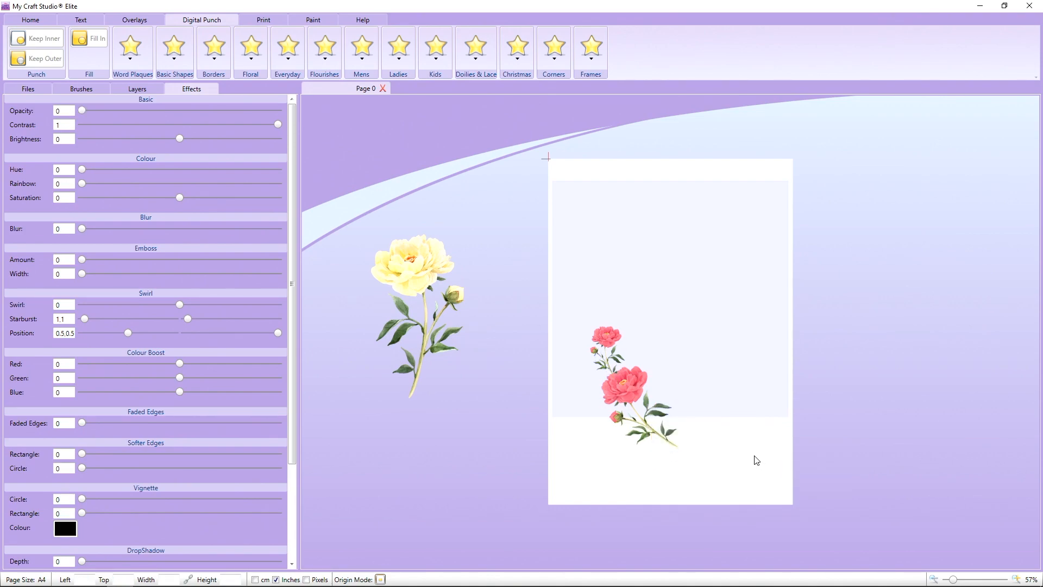
# Step: Flip the yellow peony beside the page horizontally
pyautogui.moveTo(410, 272); pyautogui.dragTo(425, 302)
pyautogui.rightClick(438, 314)
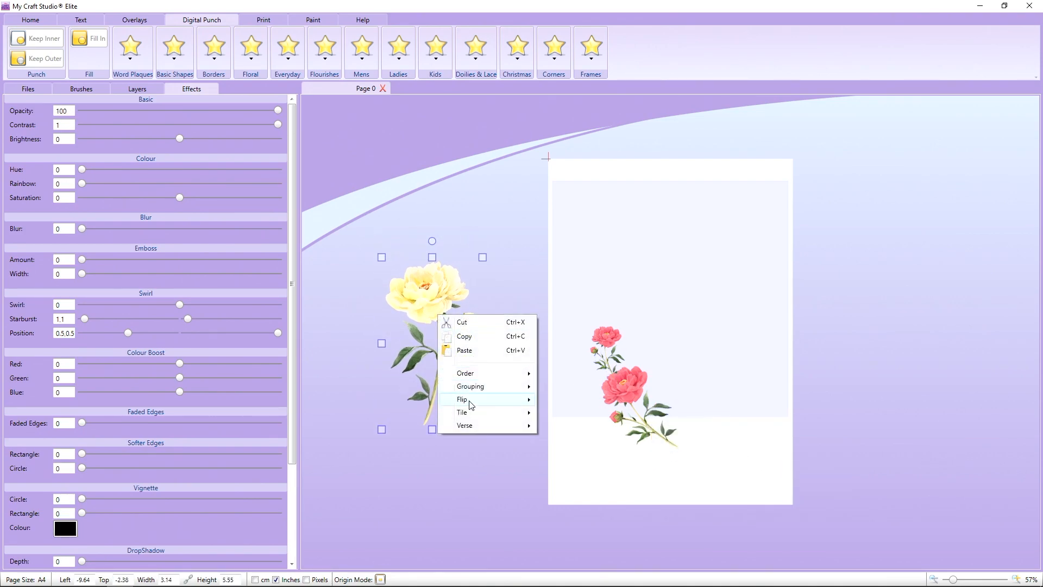
pyautogui.moveTo(516, 399)
pyautogui.click(570, 402)
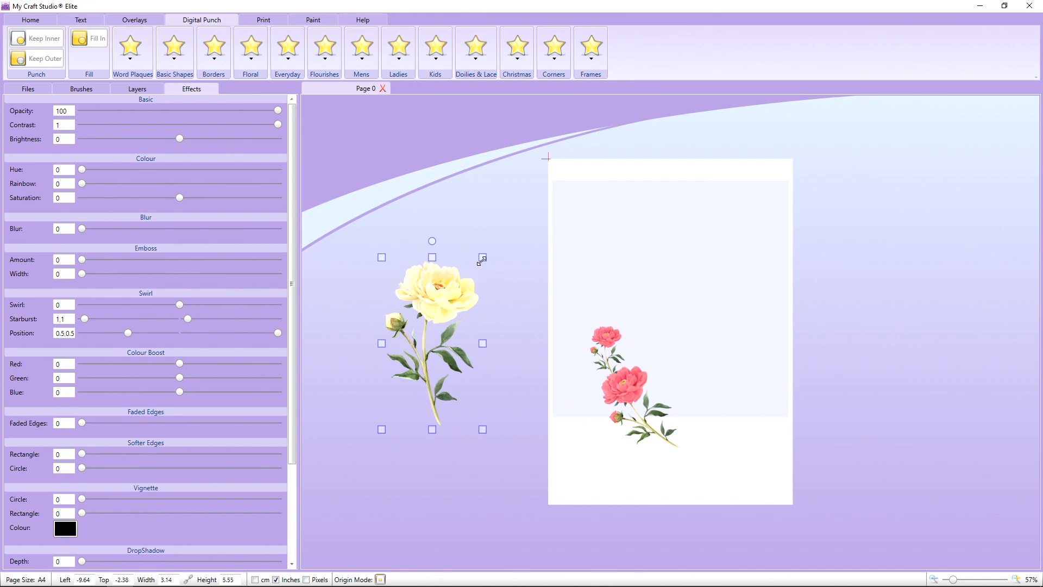
# Step: Shrink the yellow peony to about 1.93 by 3.4 inches and place it over the square's lower-left corner
pyautogui.moveTo(482, 259); pyautogui.dragTo(456, 301)
pyautogui.moveTo(439, 347); pyautogui.dragTo(589, 393)
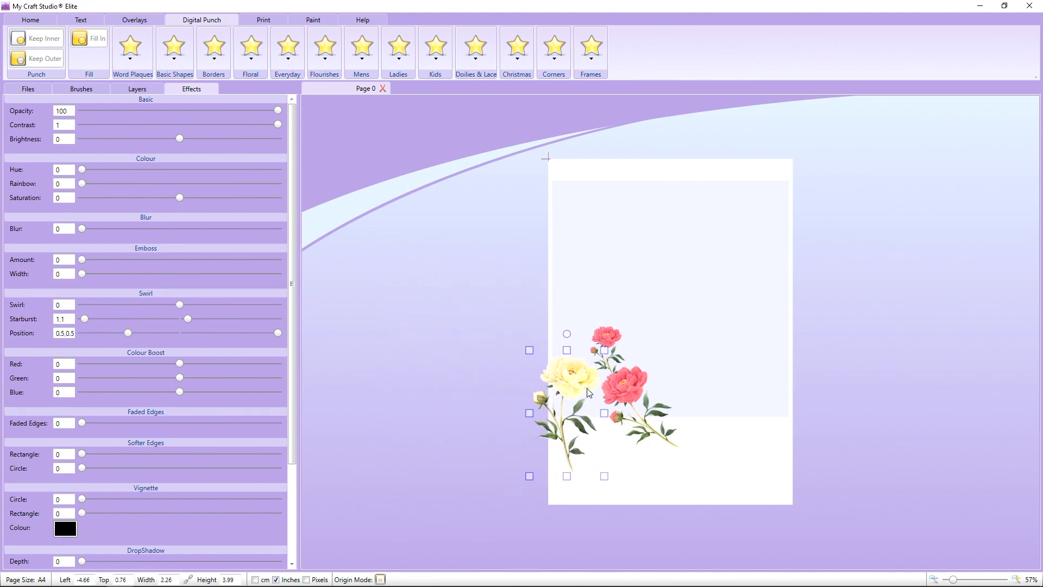
pyautogui.moveTo(604, 351); pyautogui.dragTo(597, 361)
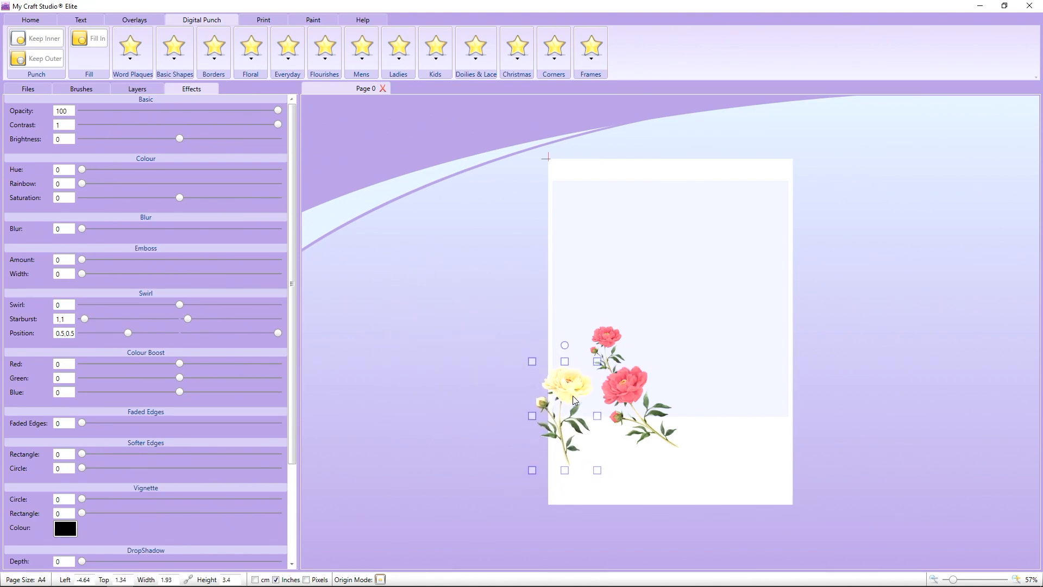
pyautogui.moveTo(574, 401); pyautogui.dragTo(577, 391)
# Step: Duplicate the yellow peony and place the copy above the small red one, tilted right, about 2.87 by 3.07 inches overall
pyautogui.rightClick(580, 388)
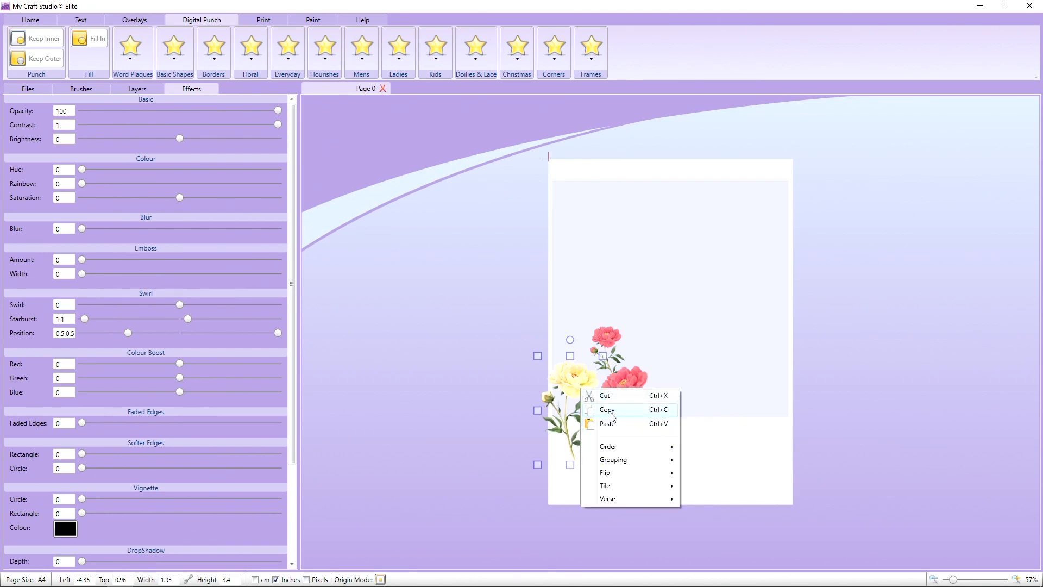
pyautogui.click(612, 417)
pyautogui.rightClick(581, 387)
pyautogui.click(608, 423)
pyautogui.moveTo(578, 402); pyautogui.dragTo(593, 288)
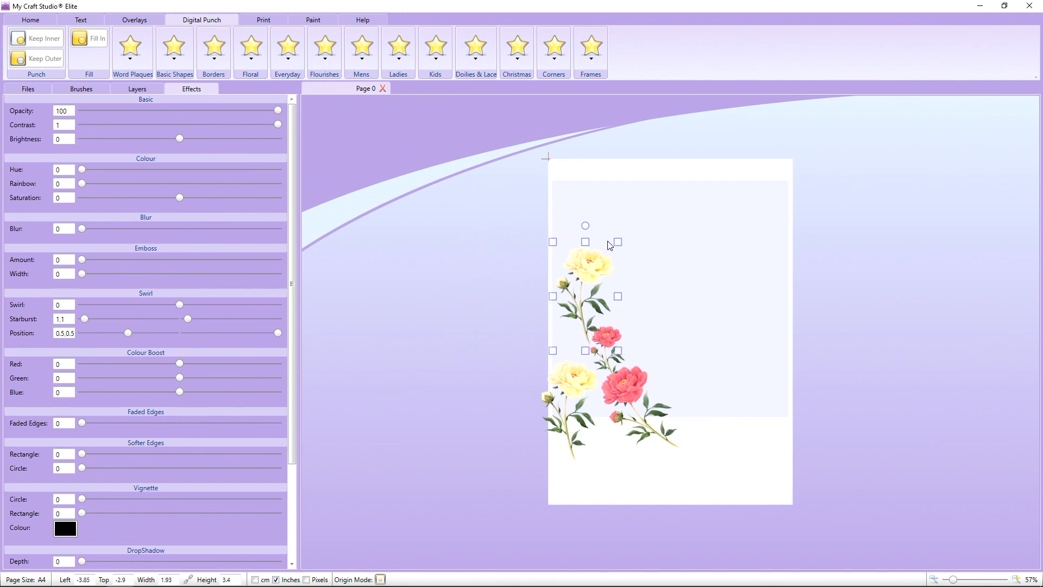
pyautogui.moveTo(589, 230); pyautogui.dragTo(638, 257)
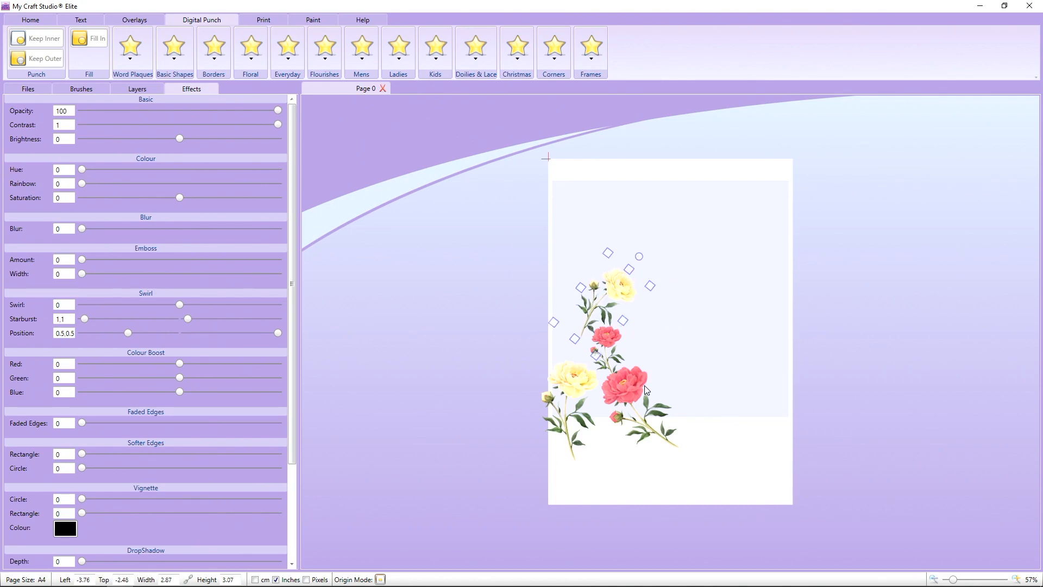
# Step: Duplicate the large red peony and place the copy on the square's left edge above the lower yellow peony, tilted right, about 2.41 by 2.95 inches
pyautogui.click(636, 387)
pyautogui.rightClick(636, 387)
pyautogui.click(657, 413)
pyautogui.rightClick(624, 377)
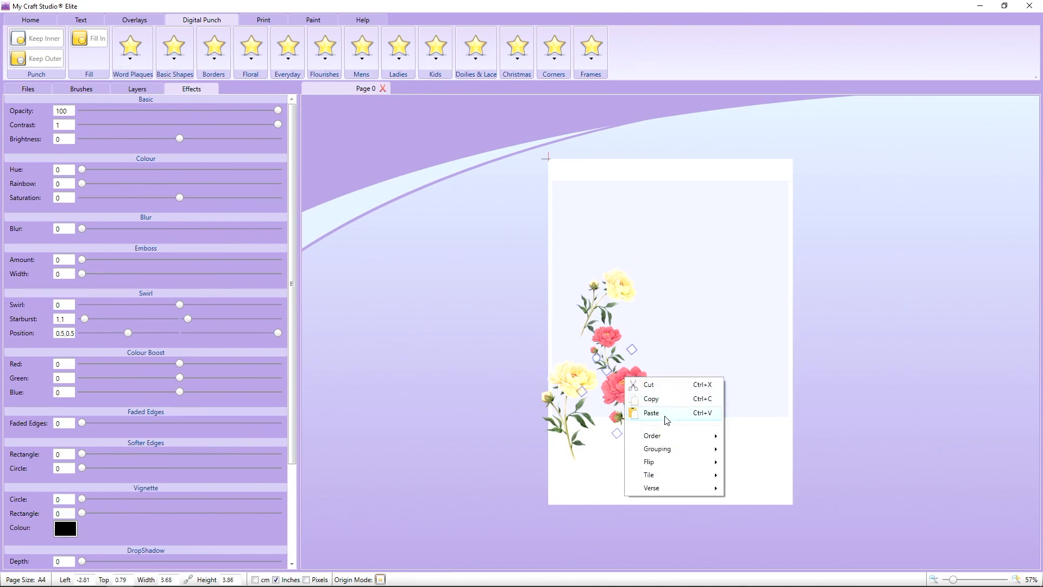
pyautogui.click(660, 412)
pyautogui.moveTo(546, 330)
pyautogui.mouseDown()
pyautogui.moveTo(497, 278)
pyautogui.moveTo(559, 259)
pyautogui.moveTo(536, 289)
pyautogui.moveTo(564, 332)
pyautogui.mouseUp()
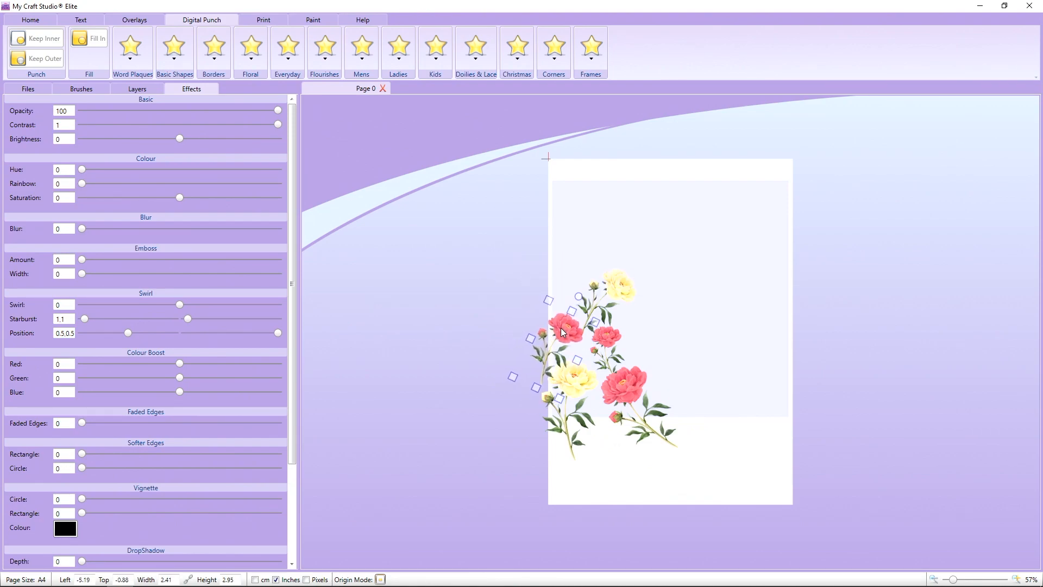
# Step: Duplicate the large red peony again and place the copy near the square's top edge, tilted right, about 3.04 by 3.39 inches overall
pyautogui.click(614, 383)
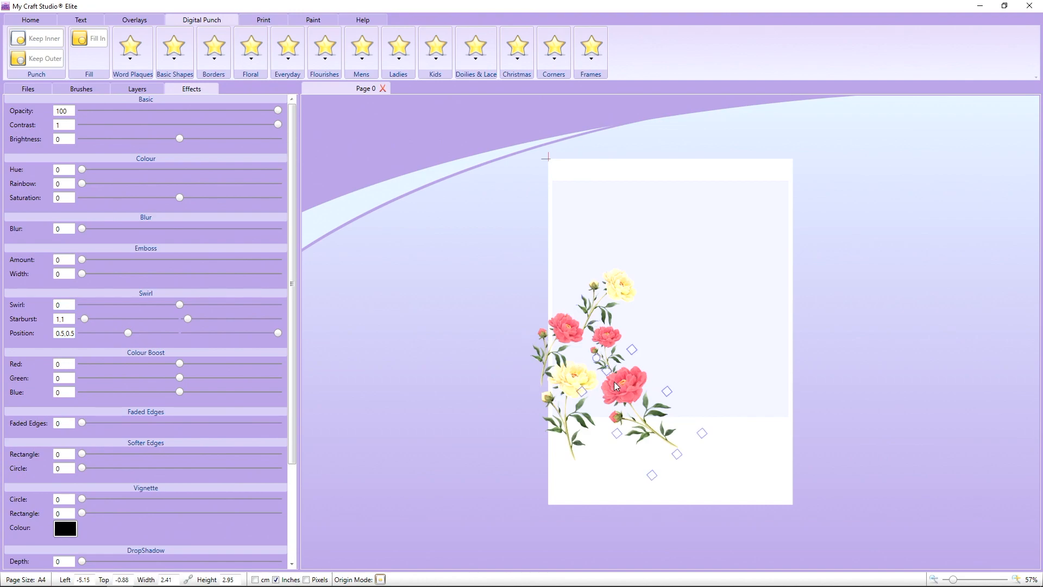
pyautogui.rightClick(623, 388)
pyautogui.click(643, 412)
pyautogui.rightClick(635, 394)
pyautogui.click(659, 426)
pyautogui.moveTo(545, 261); pyautogui.dragTo(641, 204)
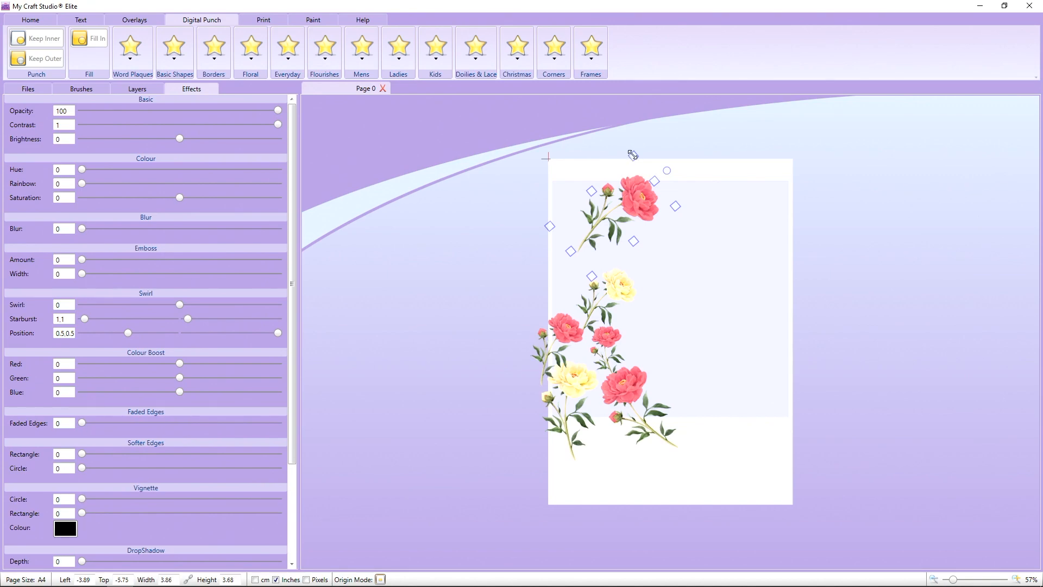
pyautogui.moveTo(632, 155); pyautogui.dragTo(636, 192)
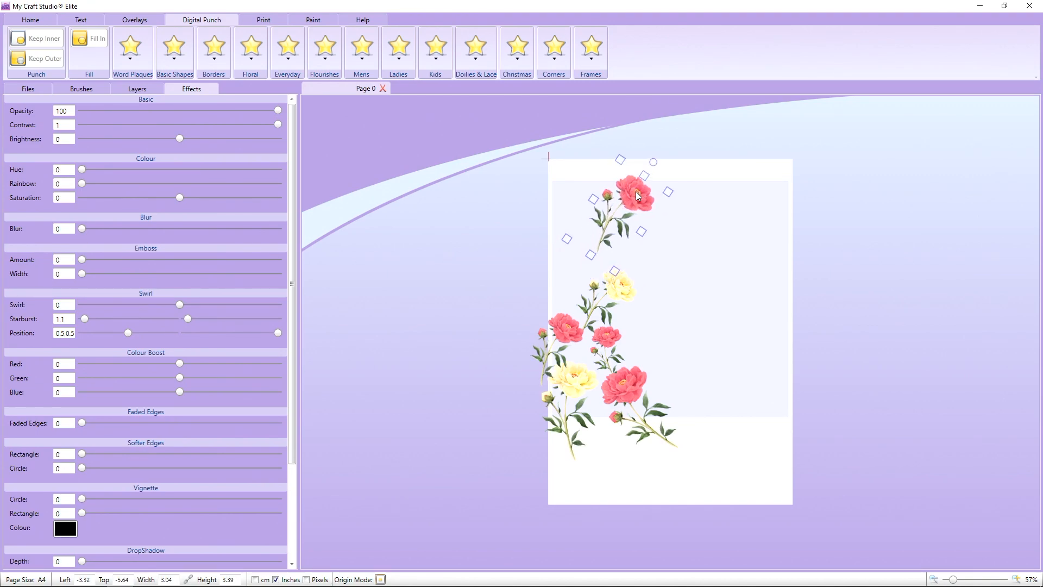
# Step: Duplicate the tilted yellow peony, place the enlarged copy at the square's upper-left corner and turn it more upright, about 2.3 by 3.36 inches overall
pyautogui.click(616, 287)
pyautogui.rightClick(615, 285)
pyautogui.click(661, 314)
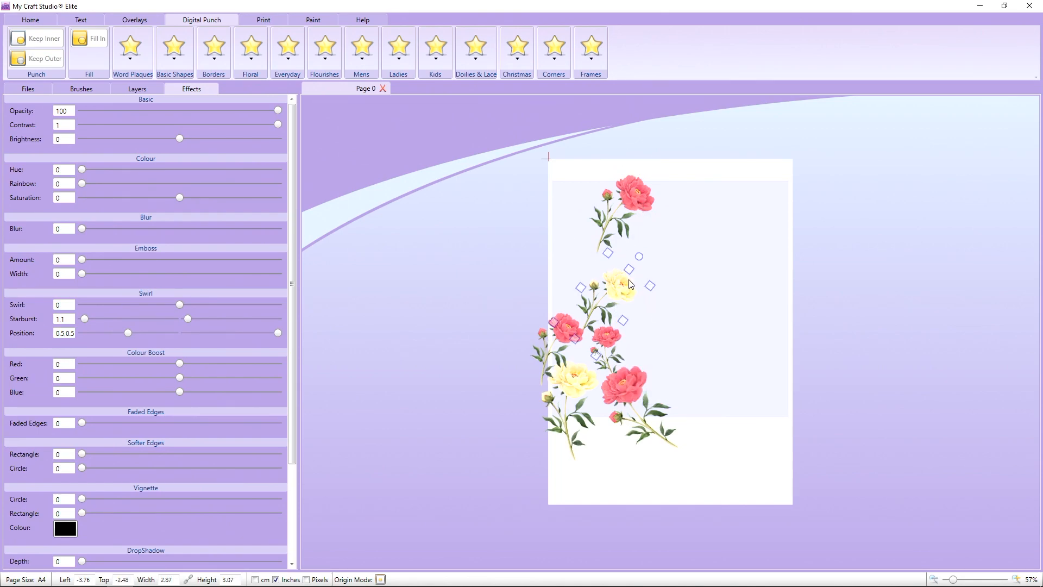
pyautogui.rightClick(627, 279)
pyautogui.click(657, 317)
pyautogui.moveTo(629, 301); pyautogui.dragTo(559, 230)
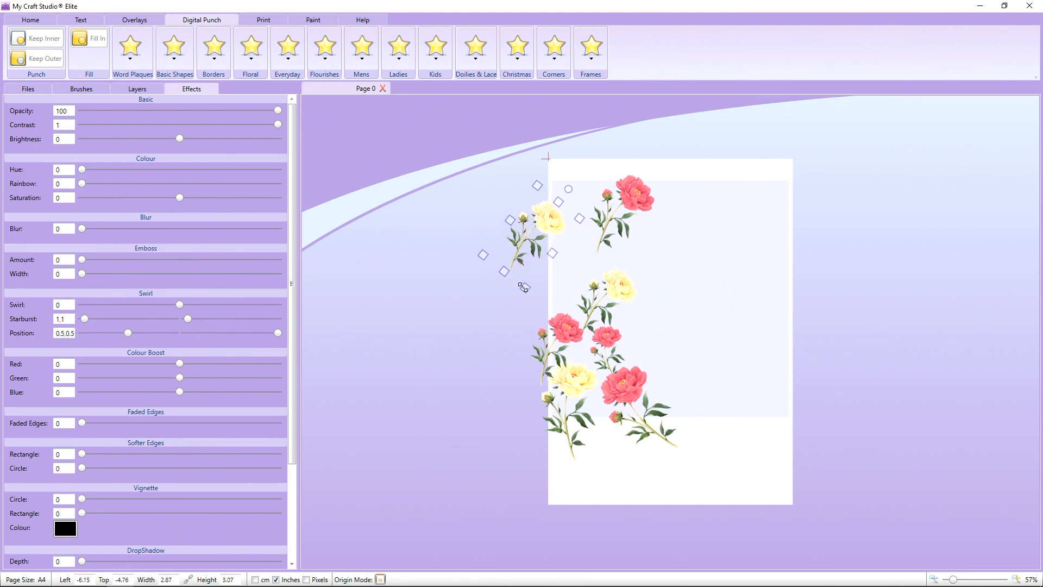
pyautogui.moveTo(523, 287); pyautogui.dragTo(538, 315)
pyautogui.moveTo(550, 233); pyautogui.dragTo(582, 213)
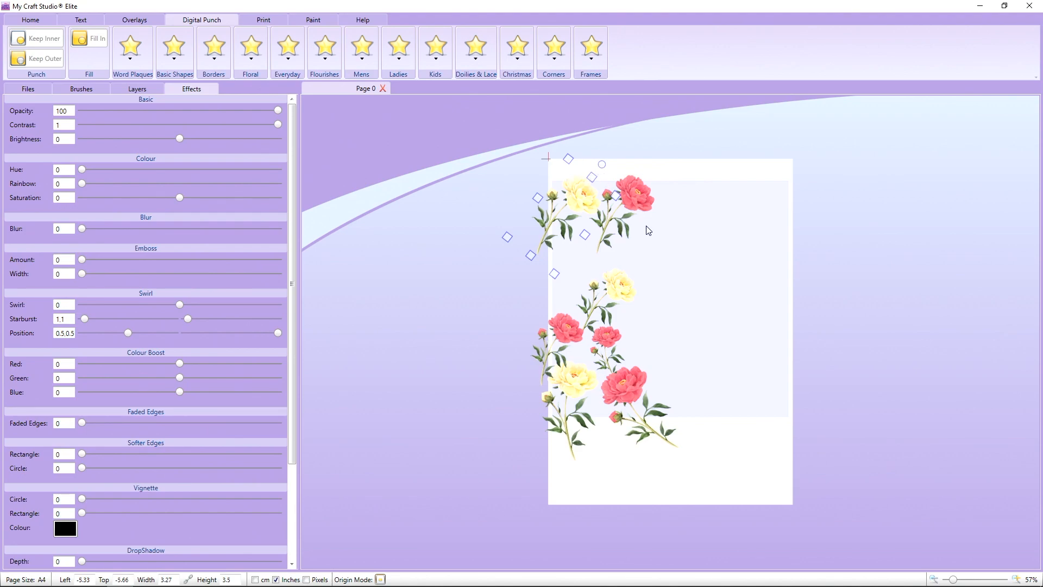
pyautogui.moveTo(607, 171); pyautogui.dragTo(573, 172)
# Step: Flip the upper-left yellow peony vertically and horizontally, reverse the vertical flip, and move it up slightly
pyautogui.rightClick(574, 213)
pyautogui.moveTo(580, 296)
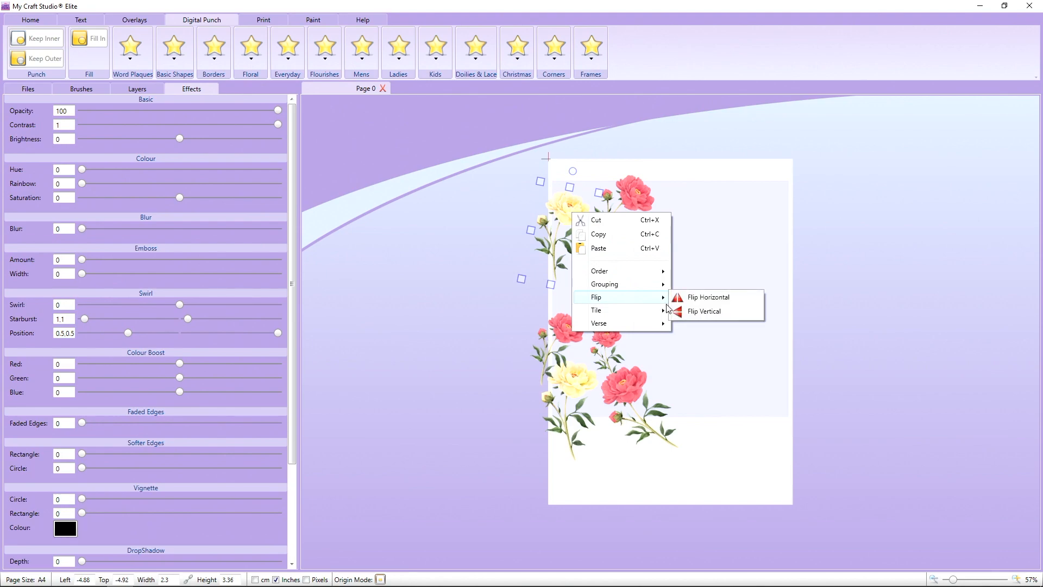
pyautogui.click(693, 310)
pyautogui.rightClick(577, 231)
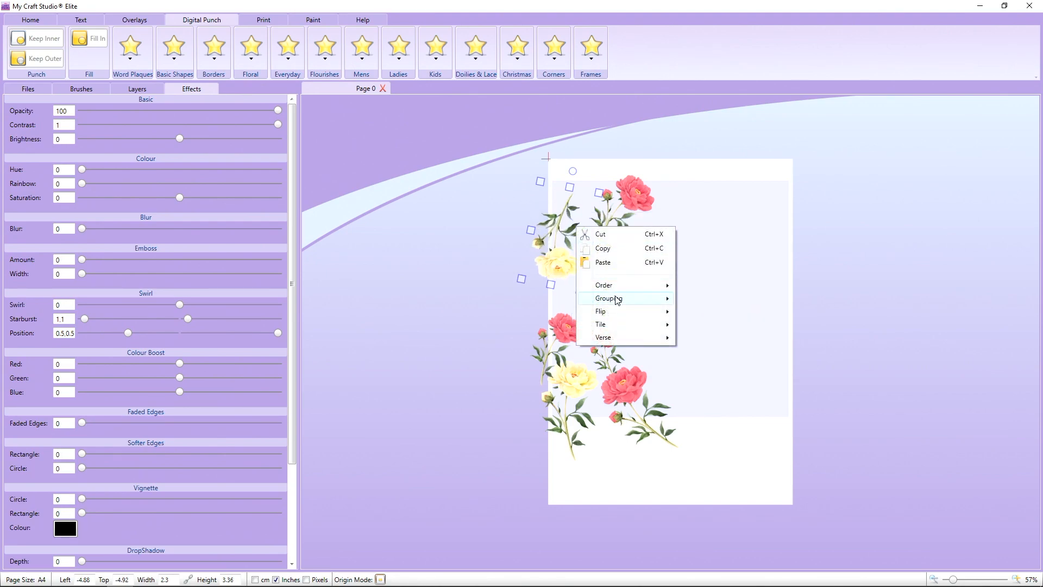
pyautogui.click(690, 320)
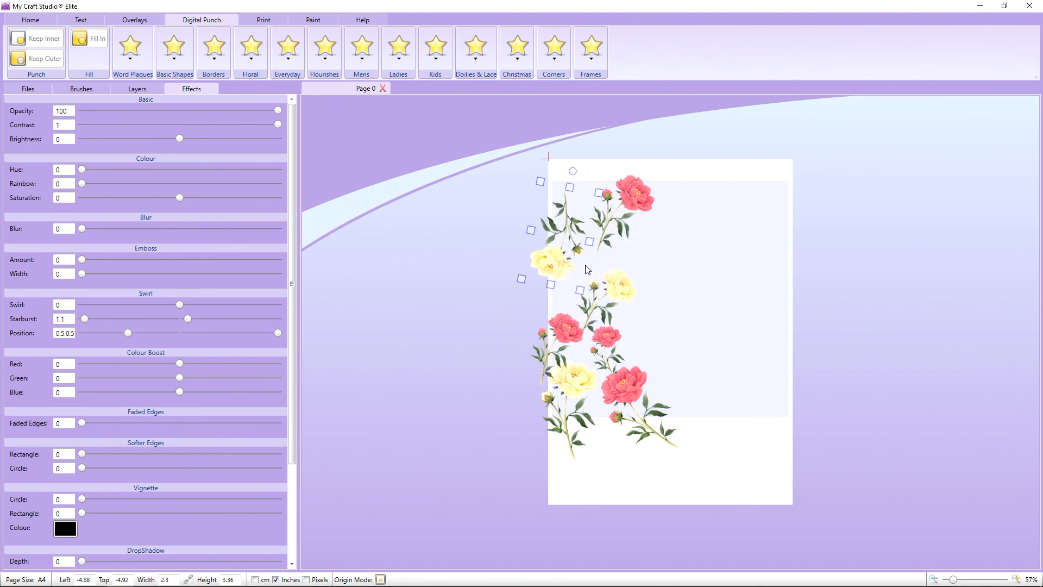
pyautogui.rightClick(577, 265)
pyautogui.moveTo(619, 347)
pyautogui.click(702, 362)
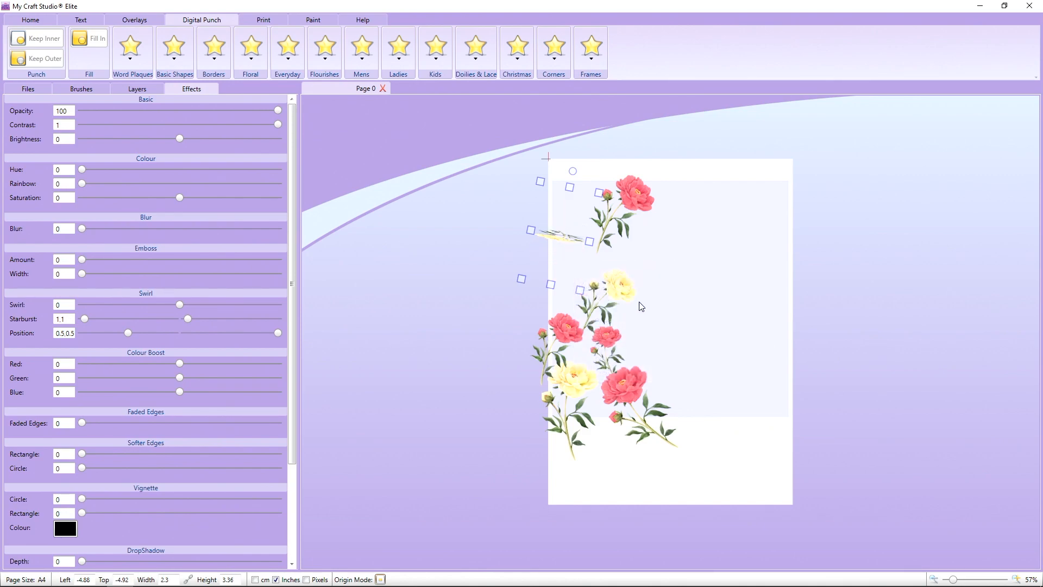
pyautogui.moveTo(577, 249); pyautogui.dragTo(577, 239)
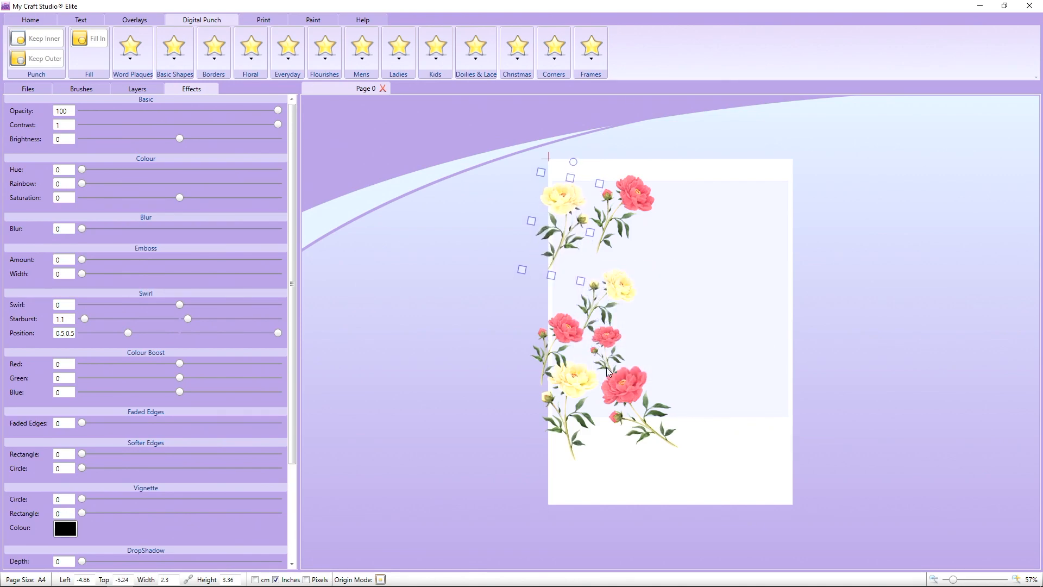
# Step: Duplicate the large red peony and place the copy below the upper-left yellow peony, tilted right, about 3.48 by 3.92 inches overall
pyautogui.click(627, 392)
pyautogui.rightClick(627, 391)
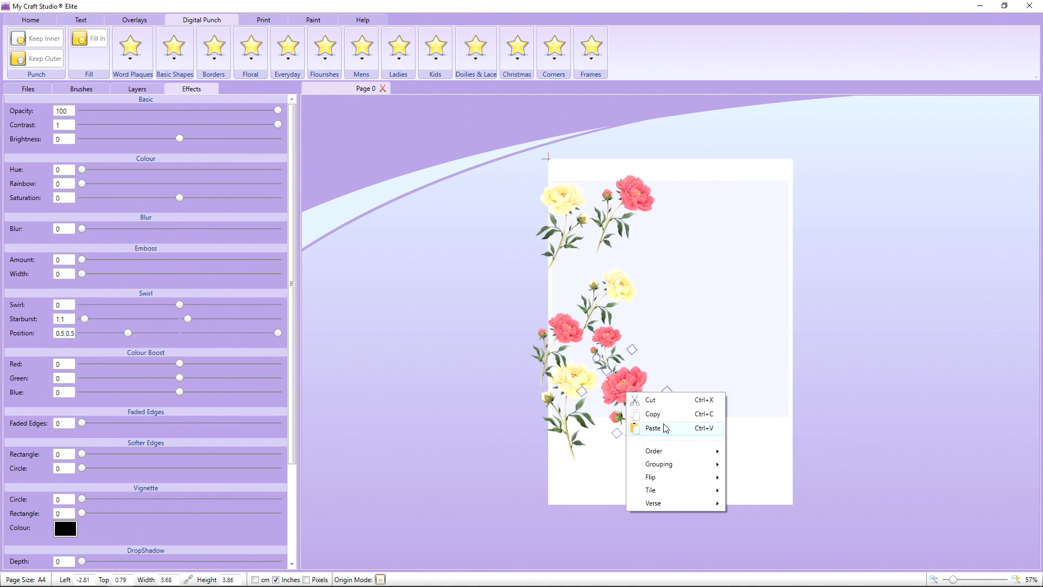
pyautogui.click(664, 418)
pyautogui.rightClick(627, 388)
pyautogui.click(657, 428)
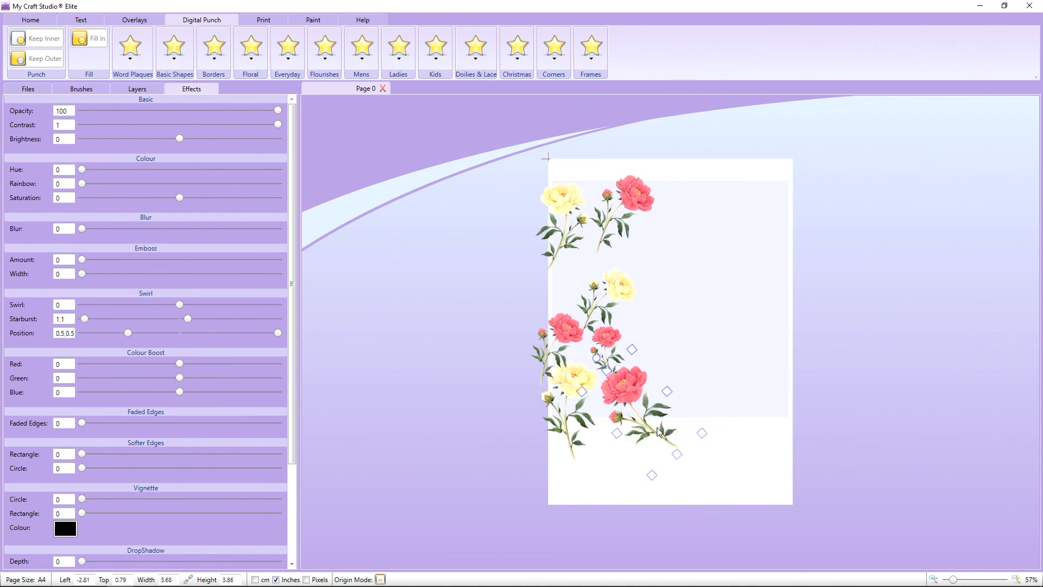
pyautogui.moveTo(635, 389)
pyautogui.mouseDown()
pyautogui.moveTo(485, 260)
pyautogui.moveTo(548, 266)
pyautogui.mouseUp()
pyautogui.moveTo(538, 304); pyautogui.dragTo(586, 271)
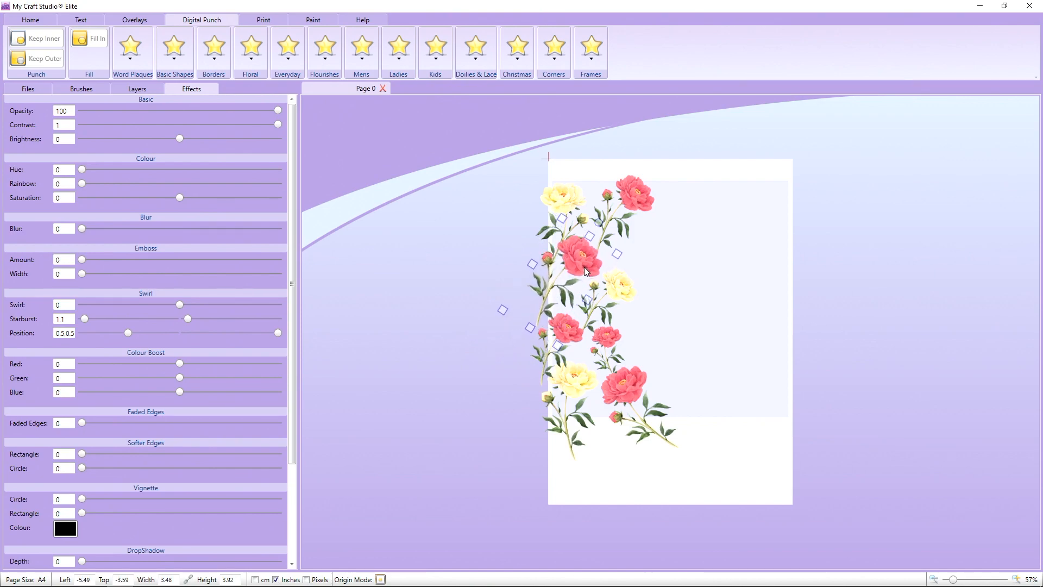
# Step: Duplicate the upper-left yellow peony, shrink the copy to about 1.16 by 1.72 inches and place it below the top red peony
pyautogui.rightClick(563, 202)
pyautogui.click(585, 226)
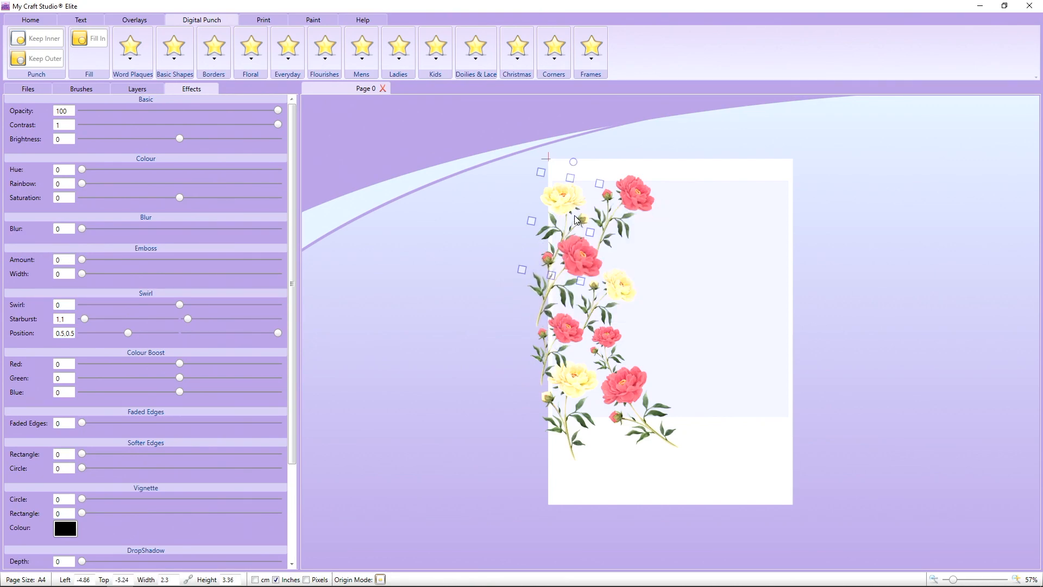
pyautogui.rightClick(568, 209)
pyautogui.click(592, 244)
pyautogui.moveTo(592, 244); pyautogui.dragTo(667, 231)
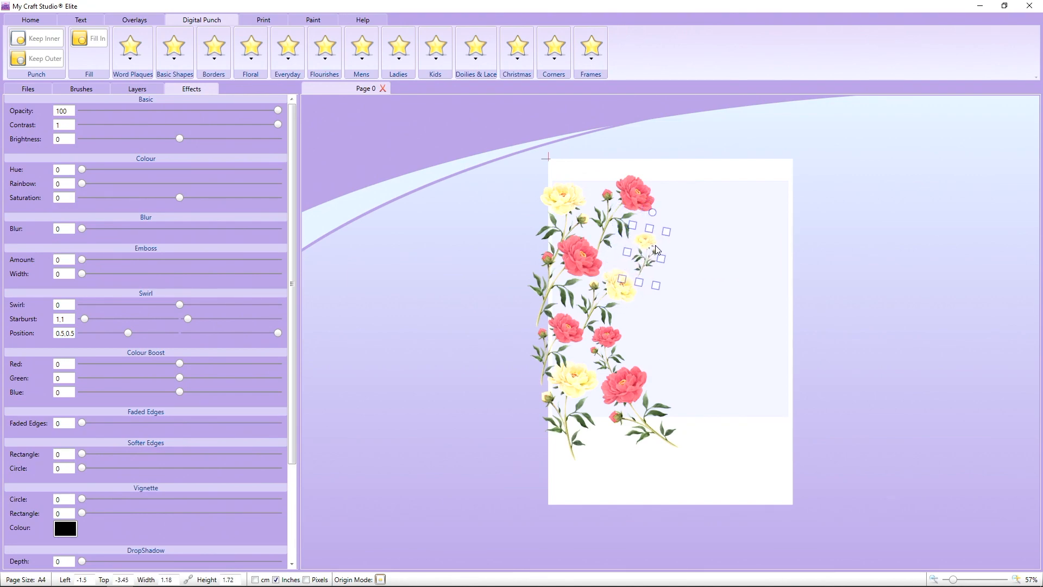
# Step: Try flipping the small yellow peony vertically and restore its upright orientation
pyautogui.rightClick(657, 247)
pyautogui.moveTo(680, 335)
pyautogui.click(771, 350)
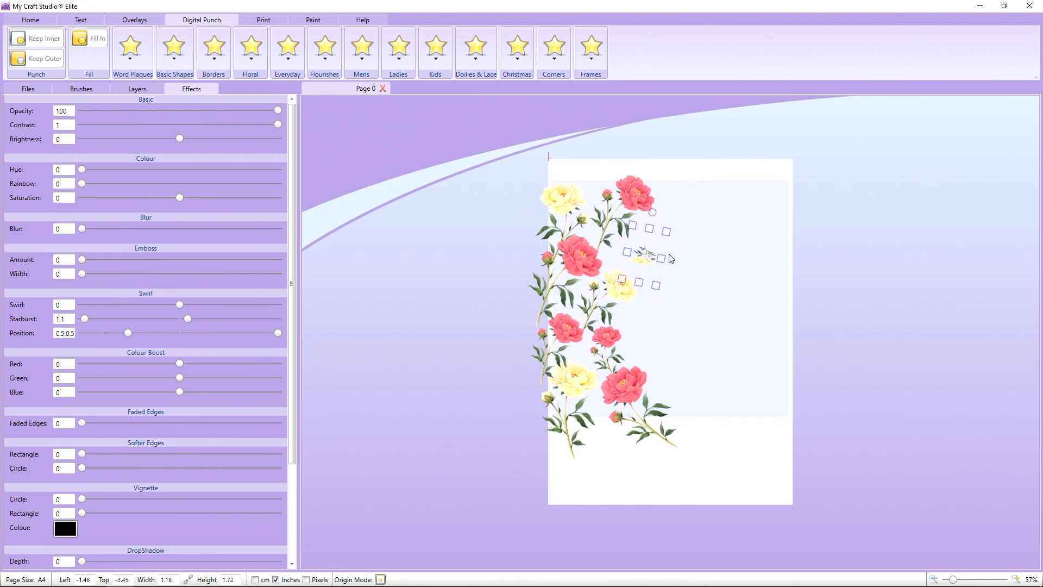
pyautogui.rightClick(633, 266)
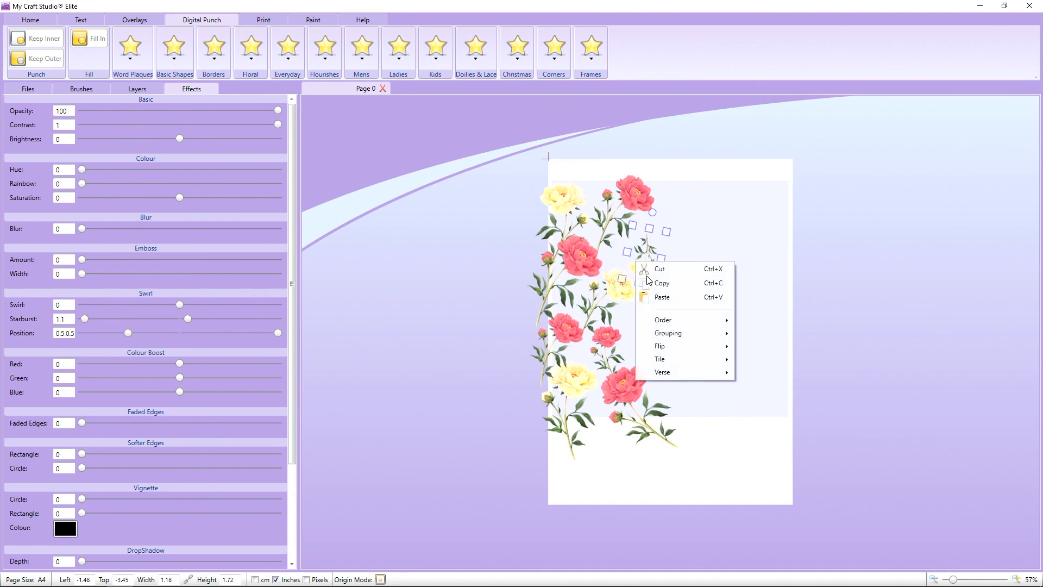
pyautogui.moveTo(668, 346)
pyautogui.click(742, 362)
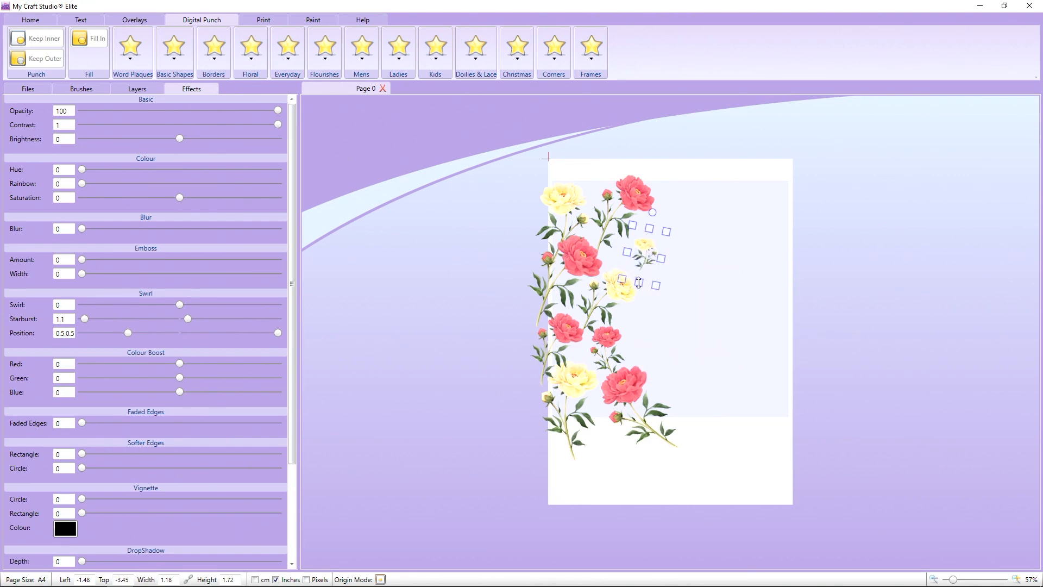
# Step: Flip the small yellow peony horizontally, tilt it right and tuck it beside the upper stems, about 1.8 by 1.64 inches overall
pyautogui.rightClick(654, 260)
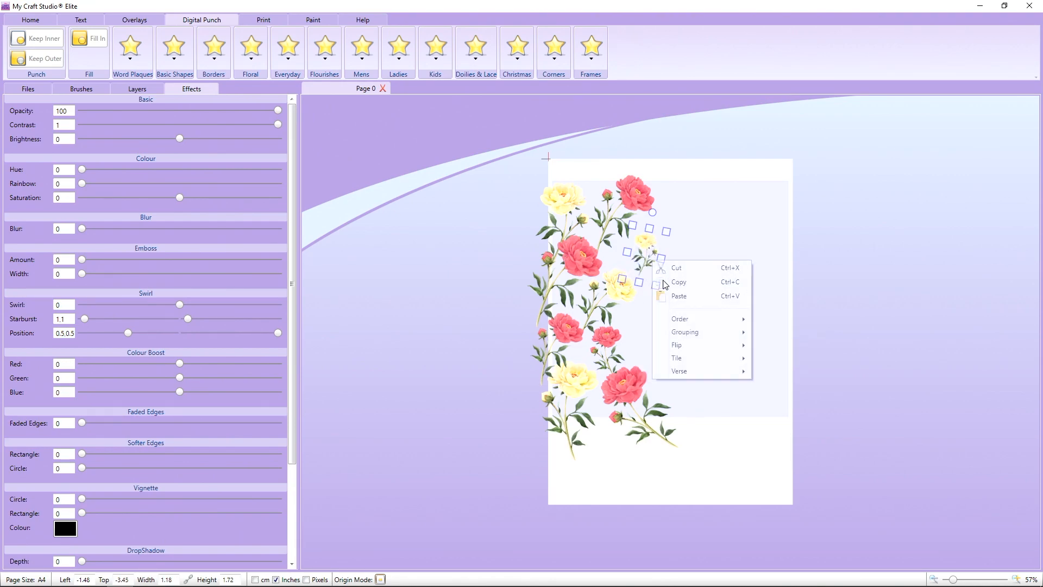
pyautogui.click(760, 345)
pyautogui.moveTo(656, 226)
pyautogui.mouseDown()
pyautogui.moveTo(633, 221)
pyautogui.moveTo(656, 226)
pyautogui.mouseUp()
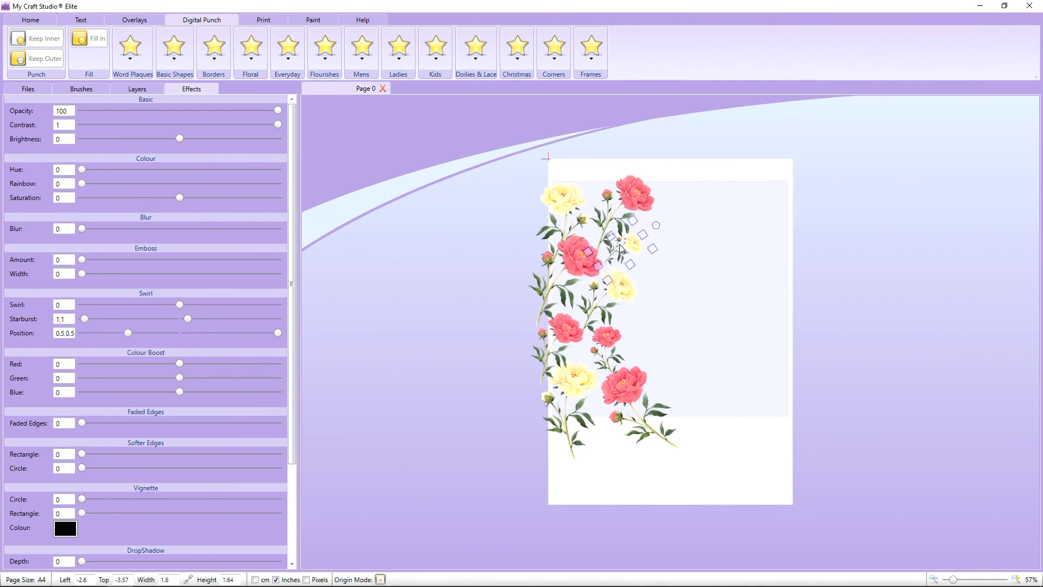
# Step: Add the Build A Bouquet 05 v6 red bud beside the top red peony, about 1.37 by 2.6 inches
pyautogui.click(48, 88)
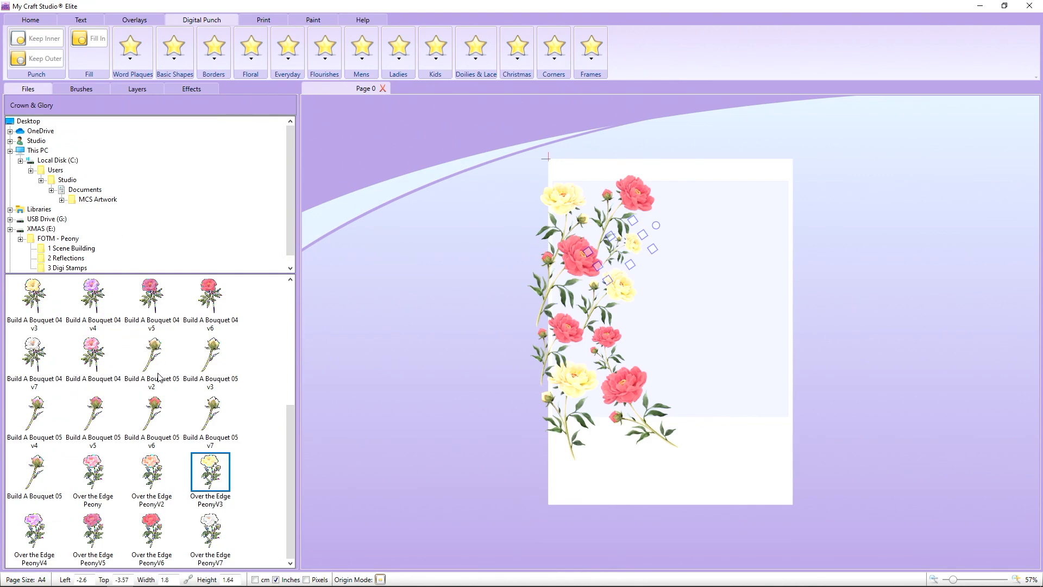
pyautogui.click(151, 403)
pyautogui.moveTo(419, 306); pyautogui.dragTo(696, 205)
pyautogui.rightClick(696, 205)
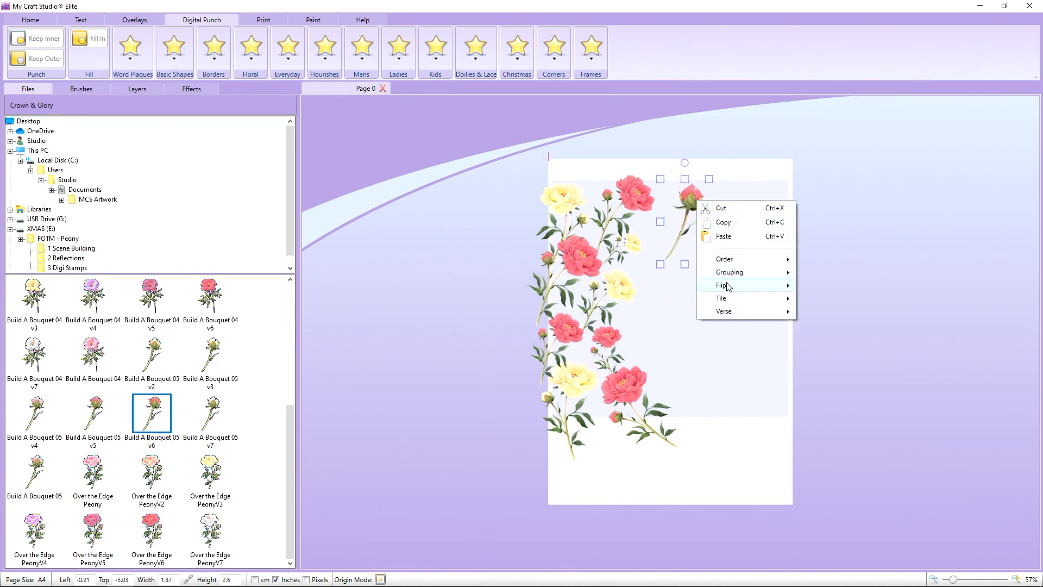
# Step: Flip the red bud vertically and horizontally, shrink and rotate it beside the top red peony, about 1.69 by 1.63 inches overall
pyautogui.moveTo(728, 286)
pyautogui.click(831, 300)
pyautogui.moveTo(709, 179)
pyautogui.mouseDown()
pyautogui.moveTo(694, 200)
pyautogui.moveTo(706, 224)
pyautogui.moveTo(696, 222)
pyautogui.moveTo(699, 193)
pyautogui.mouseUp()
pyautogui.rightClick(706, 223)
pyautogui.click(835, 305)
pyautogui.moveTo(696, 191); pyautogui.dragTo(707, 177)
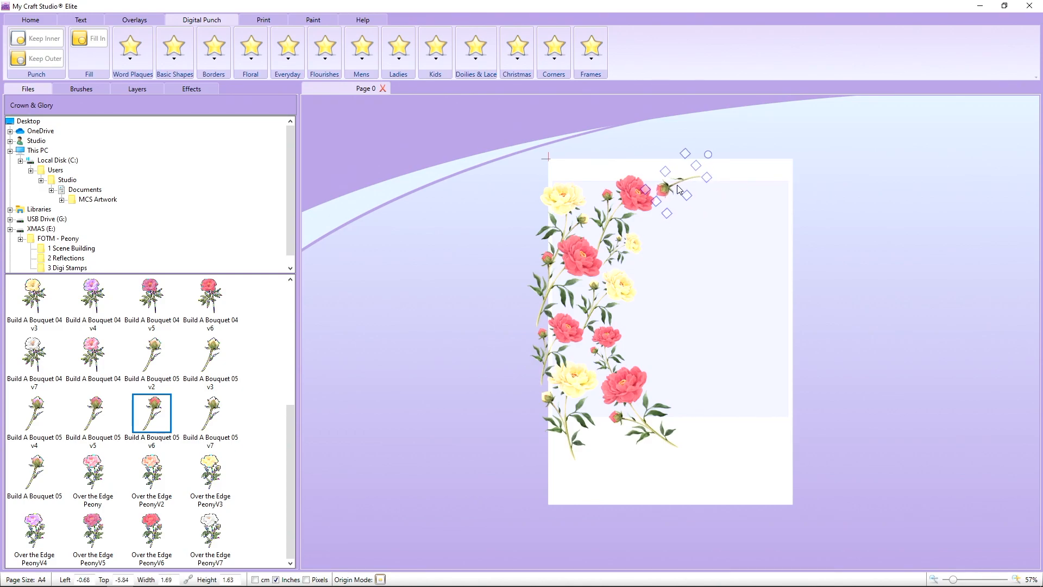
# Step: Duplicate the red bud and place the copy near the page's lower-right area
pyautogui.rightClick(676, 187)
pyautogui.click(701, 212)
pyautogui.rightClick(673, 185)
pyautogui.click(698, 223)
pyautogui.moveTo(667, 194); pyautogui.dragTo(714, 448)
# Step: Flip the lower bud vertically, rotate it and place it beside the lower red peony, about 1.7 by 1.61 inches overall
pyautogui.rightClick(714, 448)
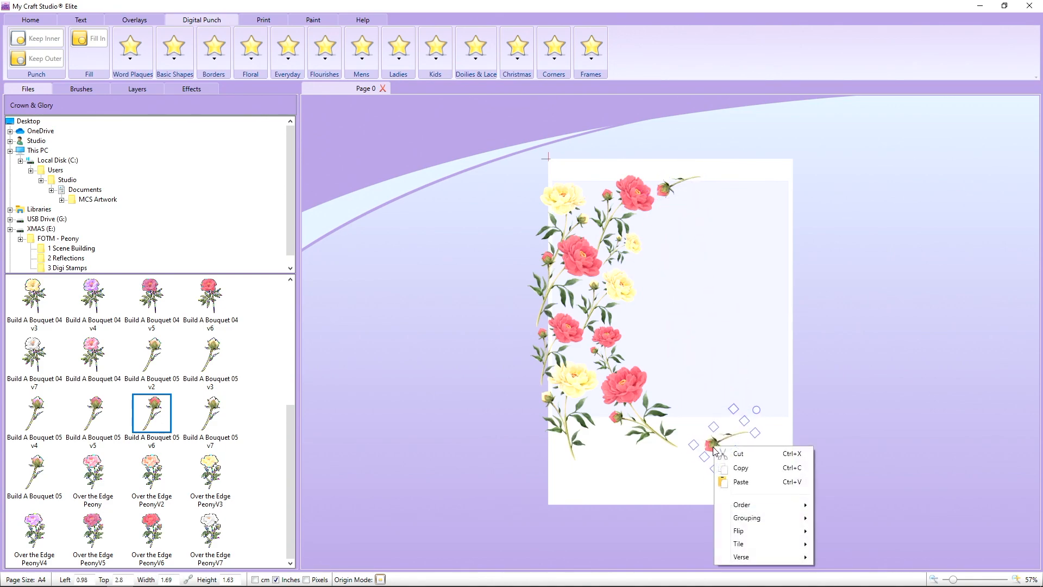
pyautogui.moveTo(769, 531)
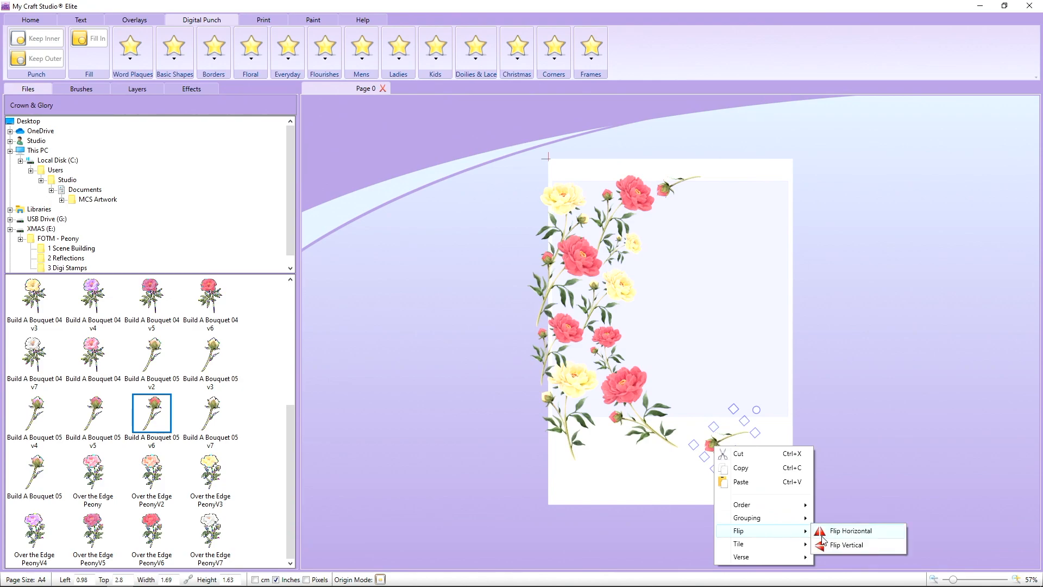
pyautogui.click(830, 542)
pyautogui.moveTo(757, 413); pyautogui.dragTo(660, 382)
pyautogui.moveTo(739, 453); pyautogui.dragTo(715, 430)
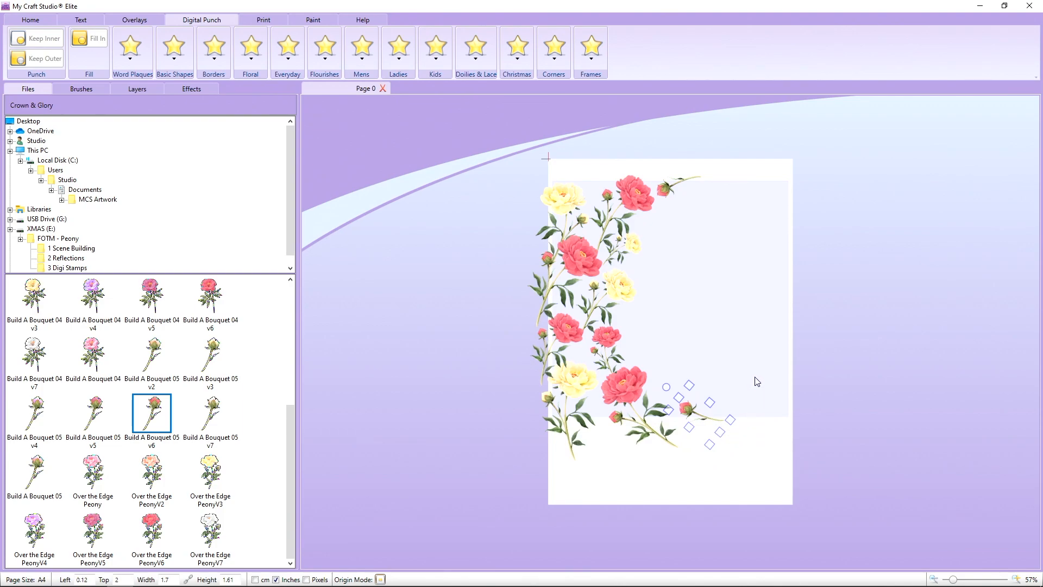
# Step: Move the 8-inch square off the page and group all the peonies and buds
pyautogui.moveTo(721, 317); pyautogui.dragTo(1042, 338)
pyautogui.moveTo(815, 124)
pyautogui.mouseDown()
pyautogui.moveTo(687, 214)
pyautogui.moveTo(455, 409)
pyautogui.moveTo(396, 482)
pyautogui.moveTo(683, 174)
pyautogui.moveTo(474, 371)
pyautogui.moveTo(694, 173)
pyautogui.mouseUp()
pyautogui.click(150, 90)
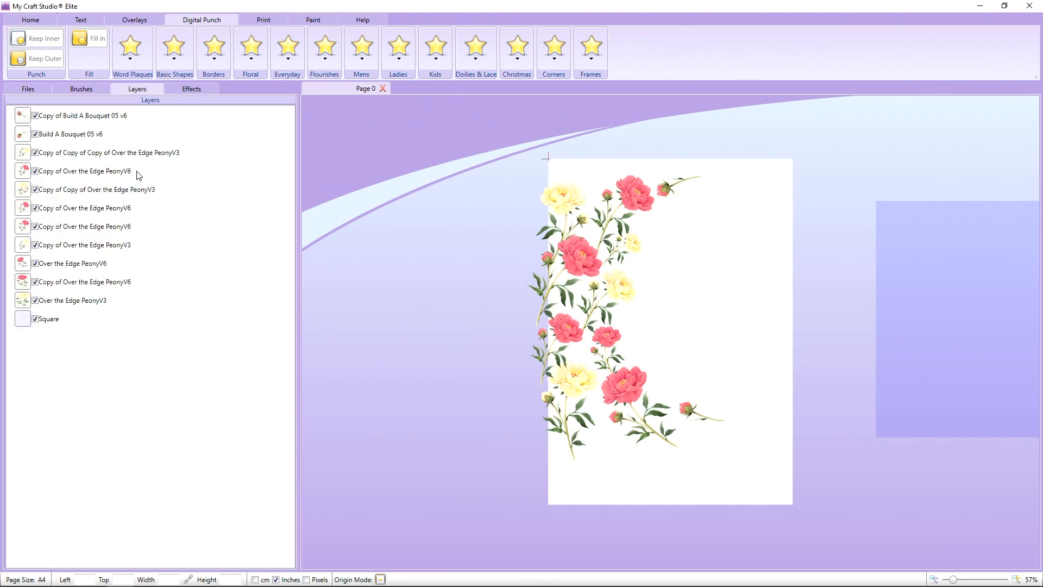
pyautogui.click(84, 207)
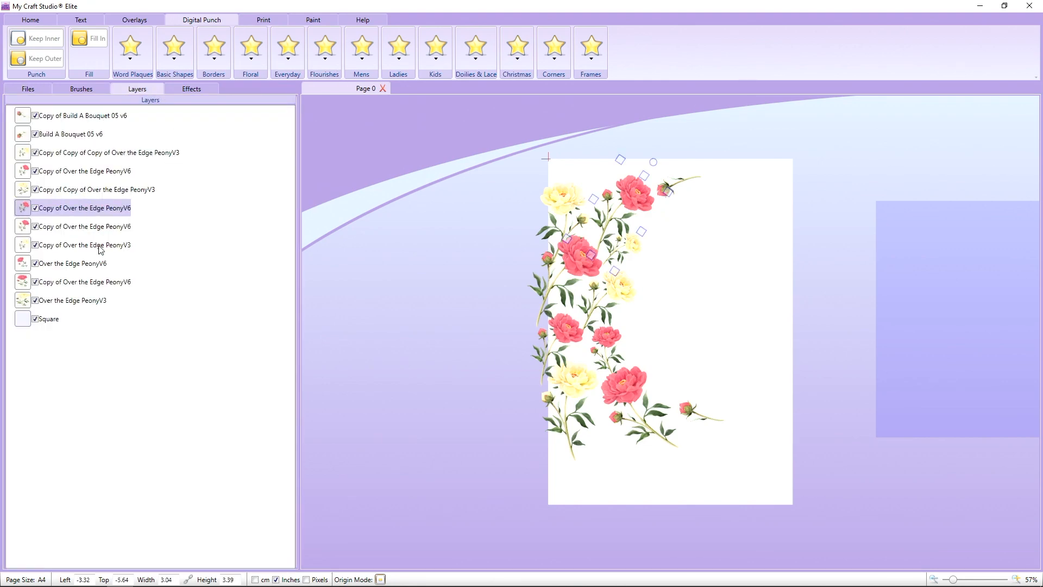
pyautogui.click(93, 245)
pyautogui.click(106, 288)
pyautogui.click(71, 134)
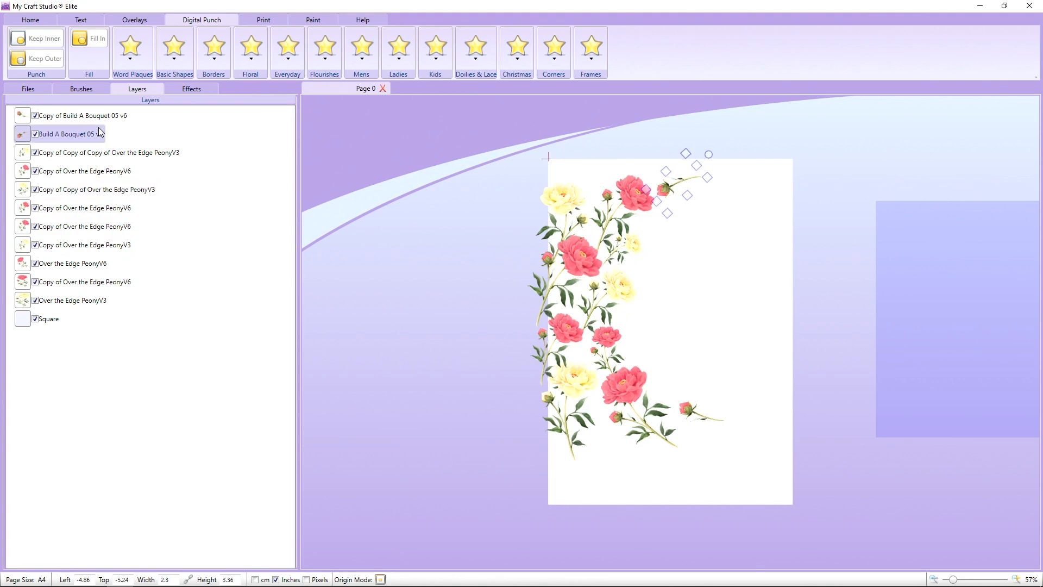
pyautogui.moveTo(829, 110); pyautogui.dragTo(412, 493)
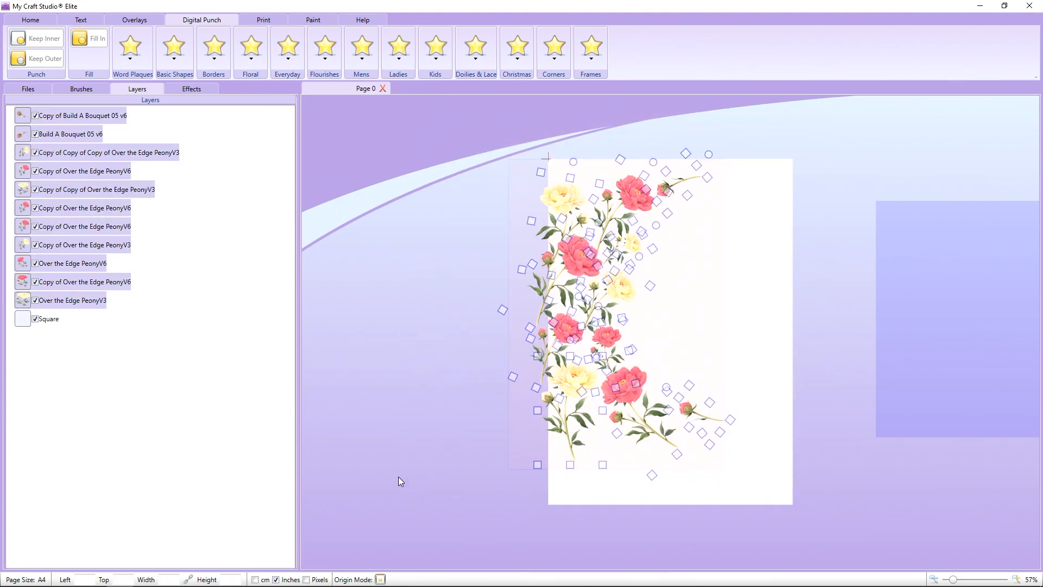
pyautogui.click(31, 17)
pyautogui.click(302, 39)
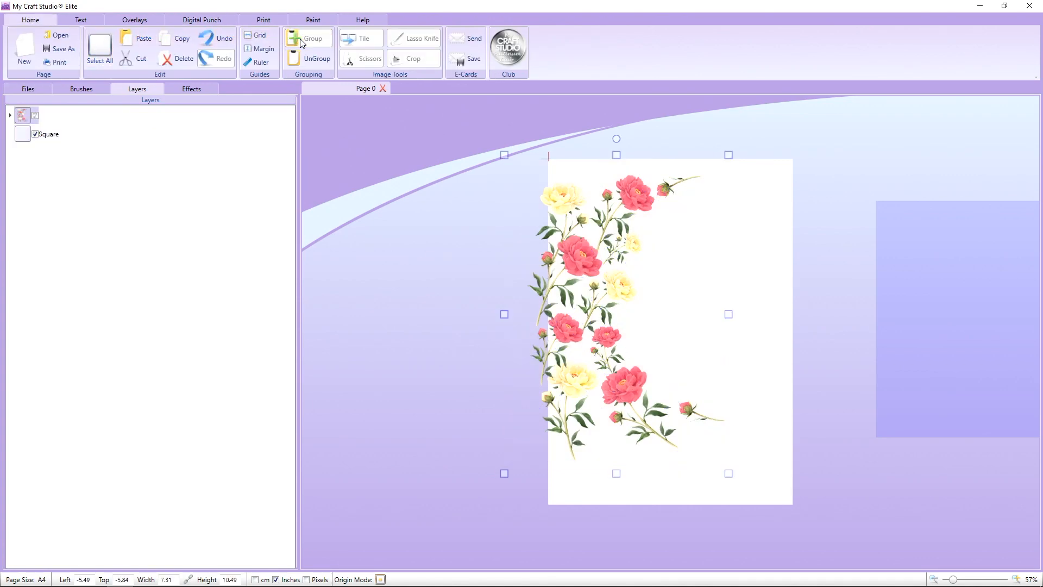
# Step: Bring the square to the front and place it over the grouped flowers, near the page's left edge
pyautogui.click(24, 141)
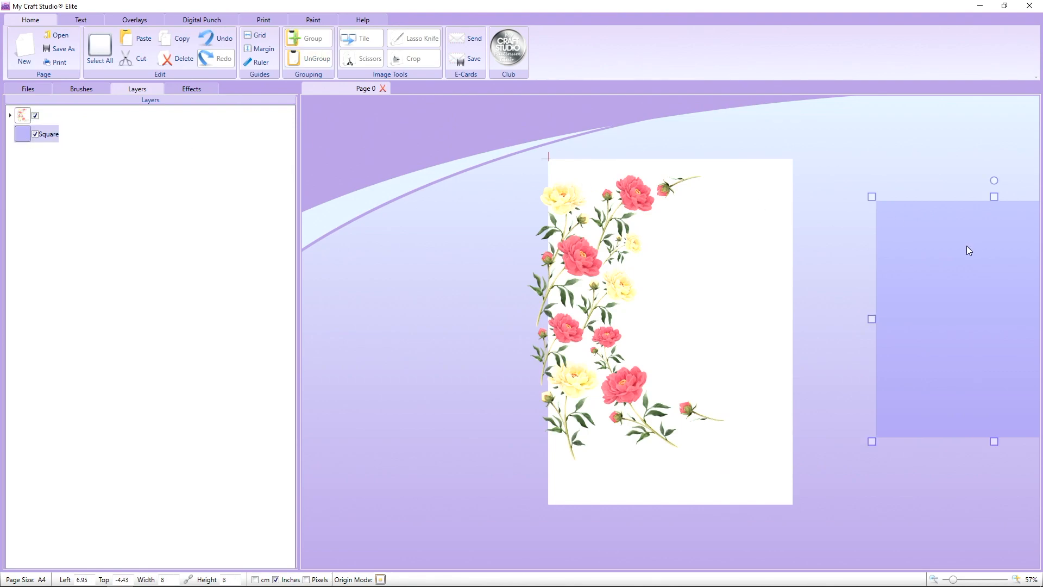
pyautogui.moveTo(967, 246); pyautogui.dragTo(863, 256)
pyautogui.rightClick(863, 256)
pyautogui.moveTo(944, 323)
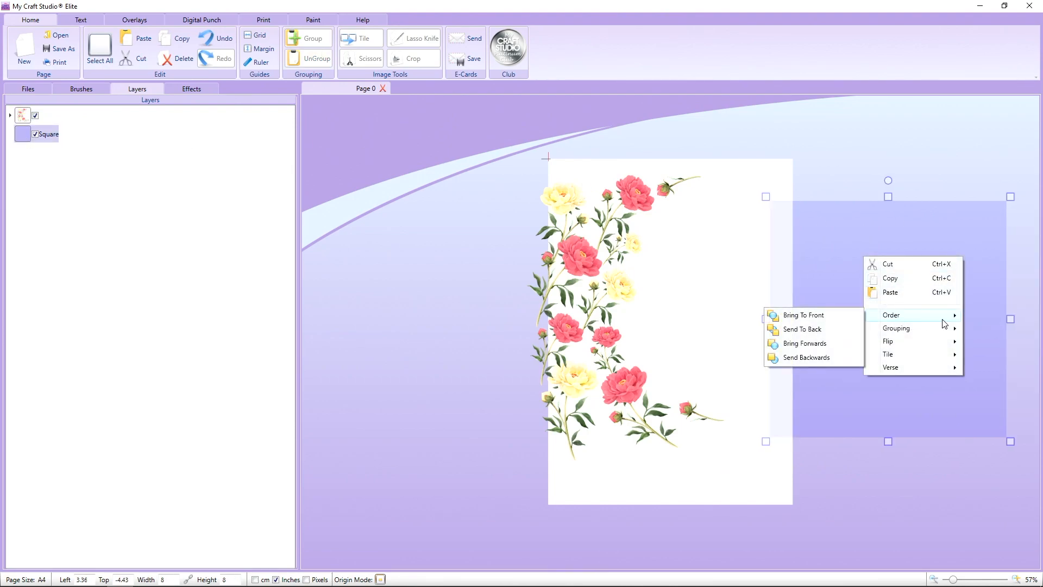
pyautogui.click(850, 315)
pyautogui.moveTo(872, 300); pyautogui.dragTo(653, 299)
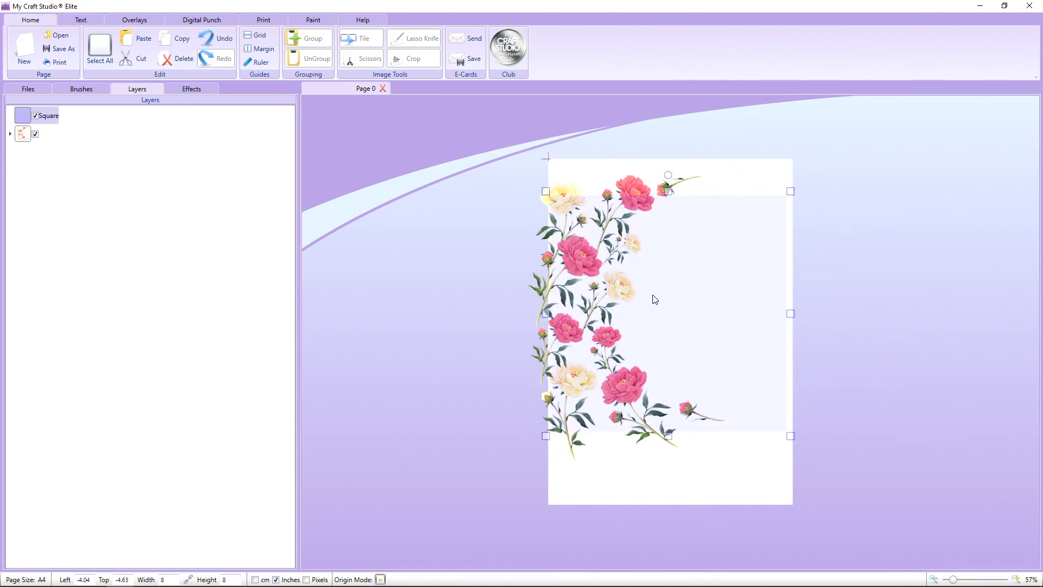
# Step: Try punching the flower group to the square with Keep Inner, and undo the punch
pyautogui.click(220, 19)
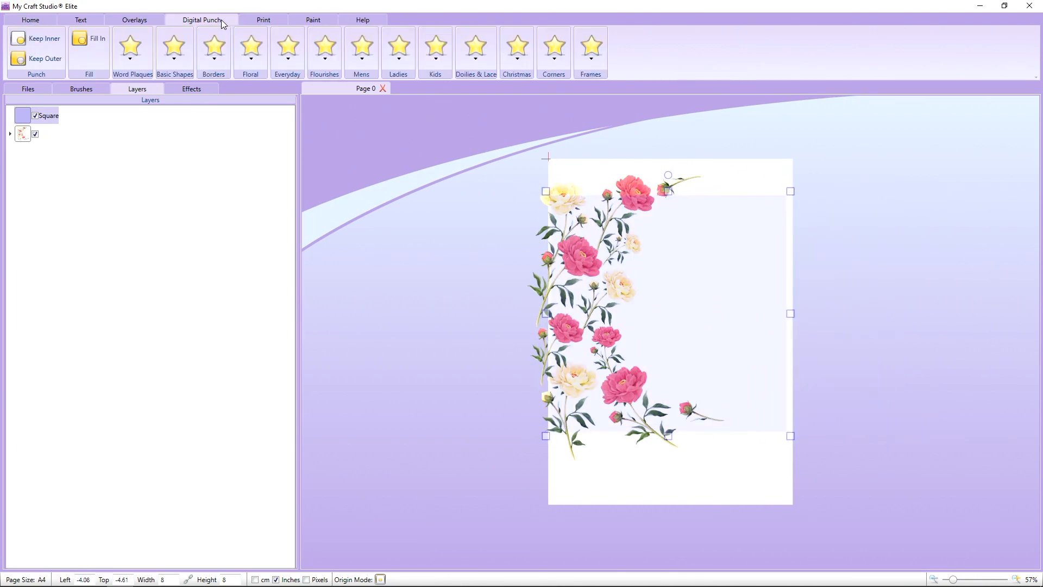
pyautogui.click(52, 43)
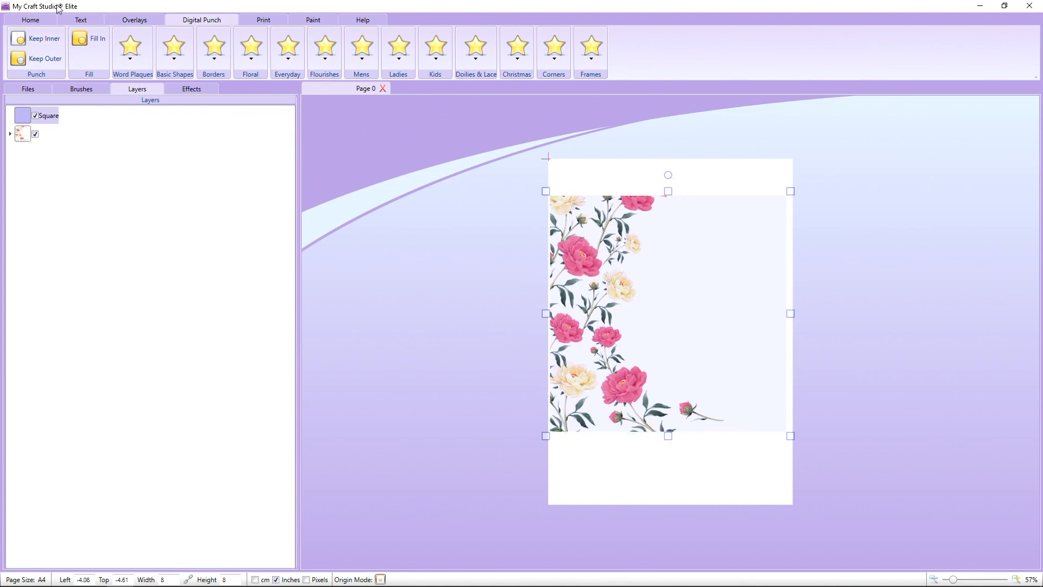
pyautogui.click(31, 19)
pyautogui.click(217, 39)
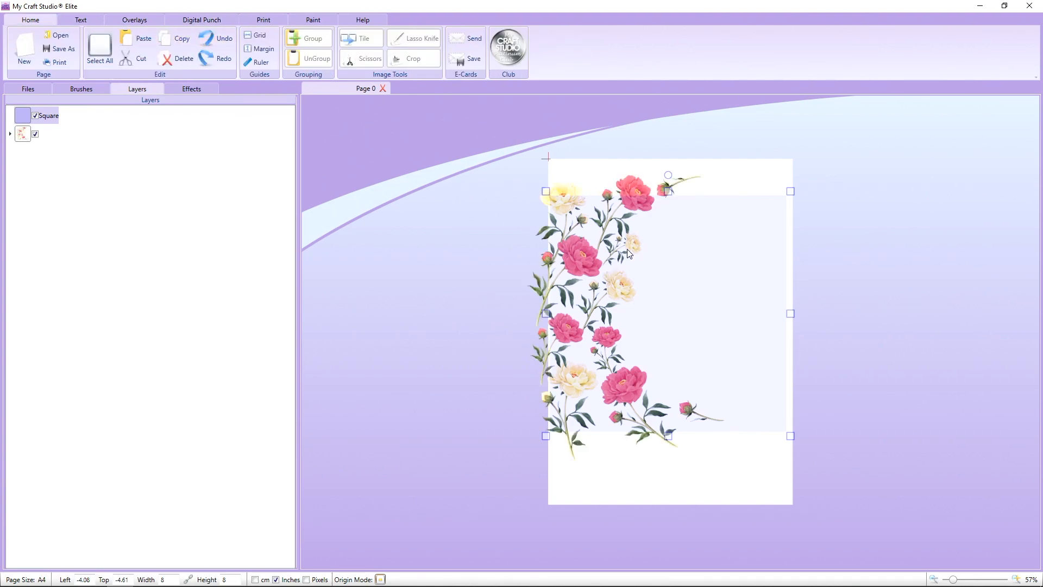
# Step: Shrink the flower group from its upper-left corner, moving the square aside and back over the flowers to check the fit
pyautogui.moveTo(627, 249); pyautogui.dragTo(696, 270)
pyautogui.click(572, 217)
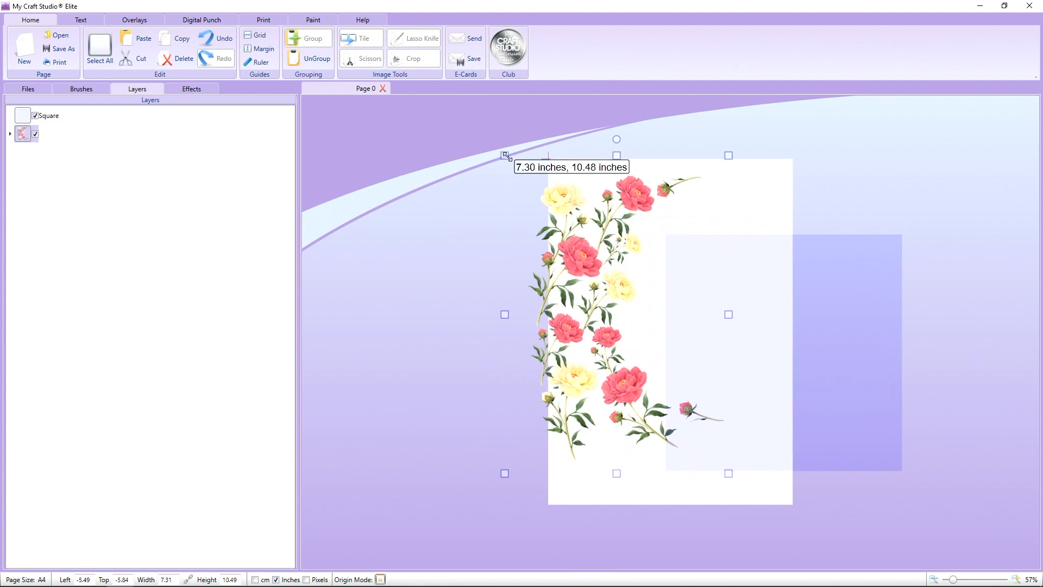
pyautogui.moveTo(505, 156); pyautogui.dragTo(516, 174)
pyautogui.moveTo(820, 311); pyautogui.dragTo(720, 278)
pyautogui.click(617, 241)
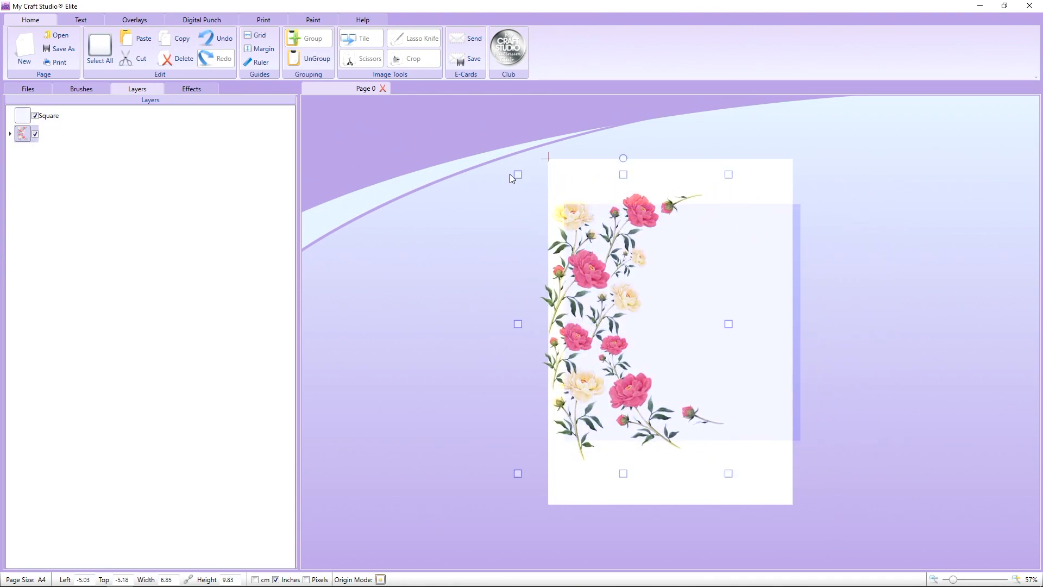
pyautogui.moveTo(517, 173); pyautogui.dragTo(521, 182)
pyautogui.click(689, 280)
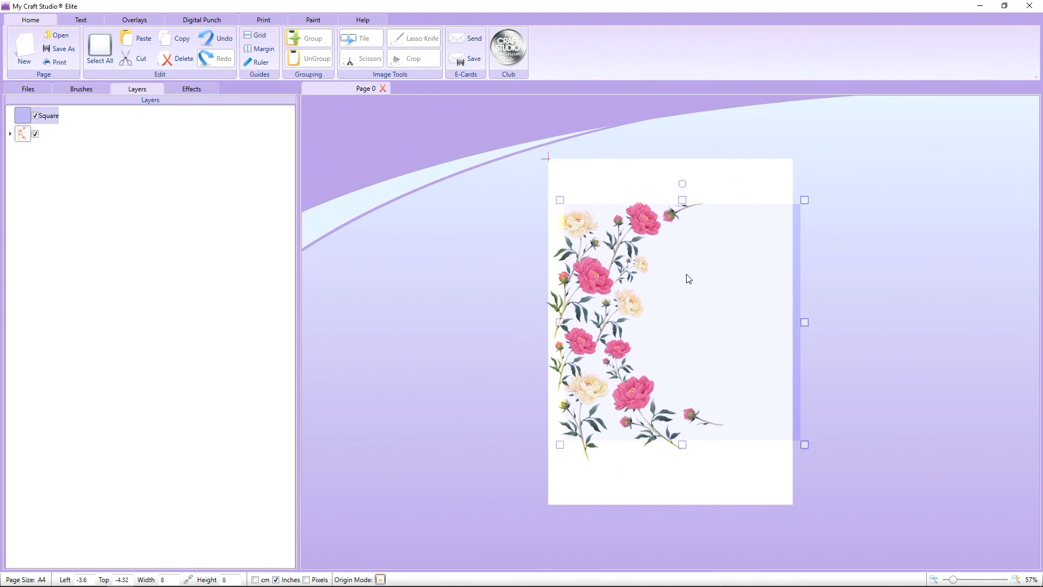
# Step: Try punching the smaller flower group with Keep Inner, move the square away to inspect the cut, and undo the punch
pyautogui.click(202, 19)
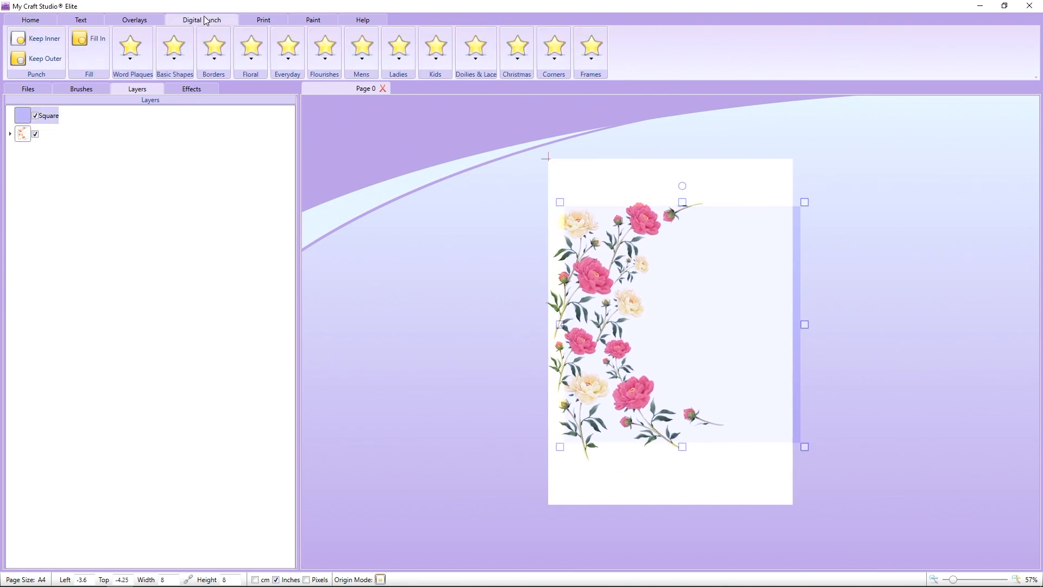
pyautogui.click(22, 38)
pyautogui.moveTo(600, 306); pyautogui.dragTo(290, 216)
pyautogui.click(636, 288)
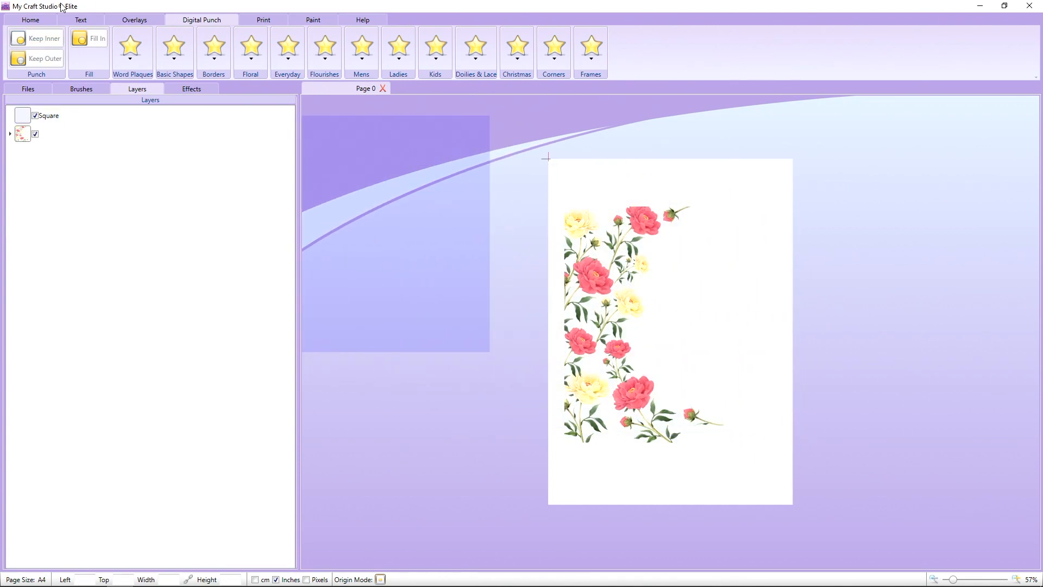
pyautogui.click(44, 20)
pyautogui.click(216, 46)
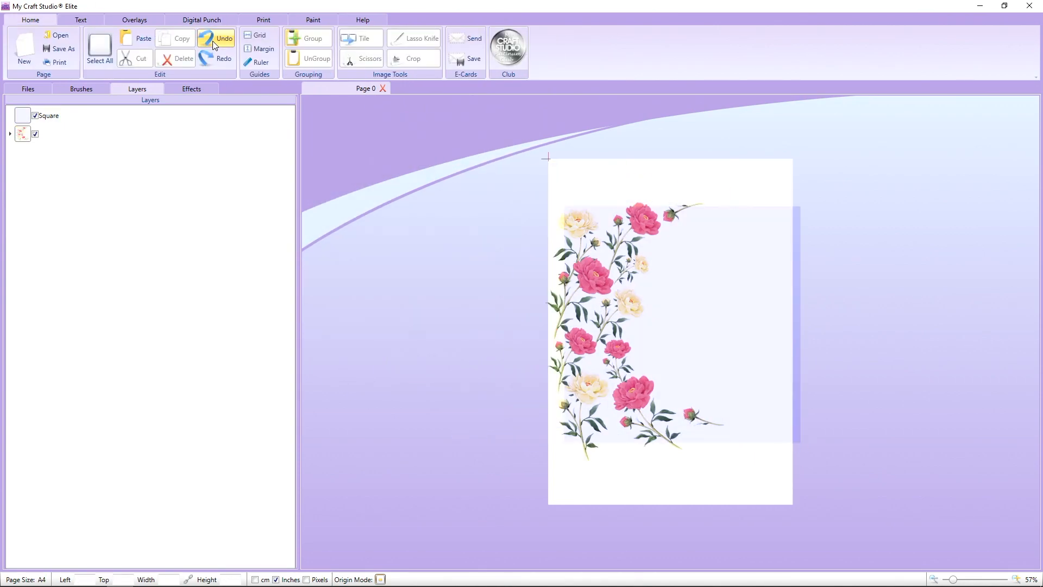
pyautogui.click(213, 41)
# Step: Move the square off the page and ungroup the flowers
pyautogui.moveTo(668, 310); pyautogui.dragTo(960, 336)
pyautogui.click(642, 329)
pyautogui.click(699, 428)
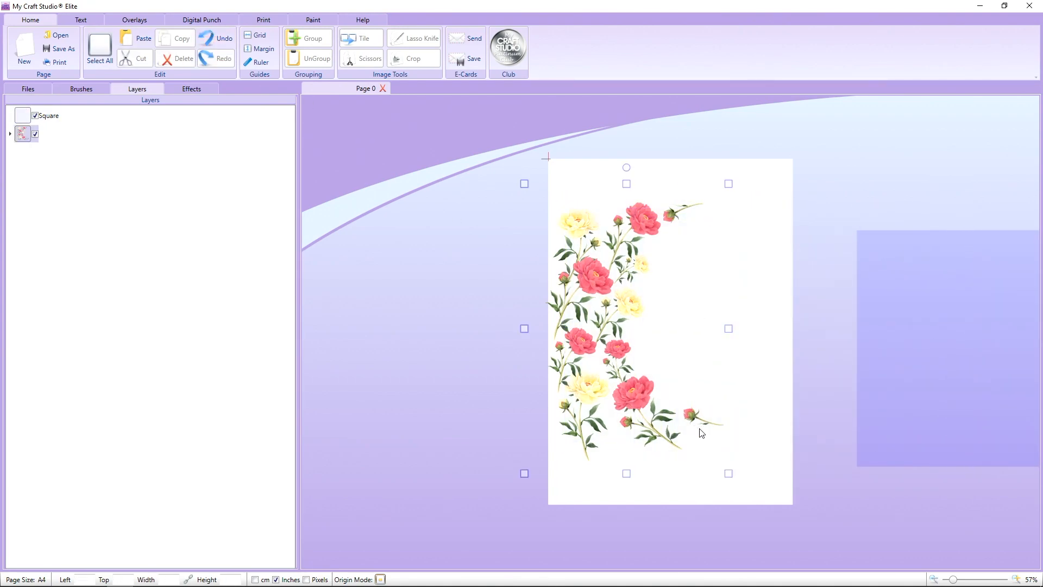
pyautogui.click(309, 58)
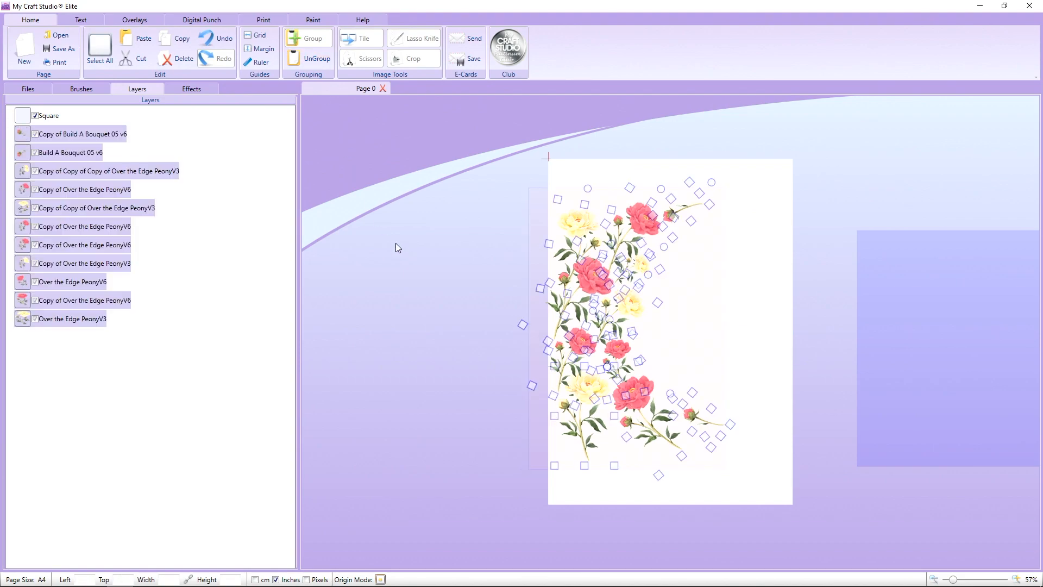
pyautogui.click(422, 254)
# Step: Move the lower red bud slightly down and to the left, shifting the square further aside
pyautogui.moveTo(710, 421); pyautogui.dragTo(706, 433)
pyautogui.click(875, 361)
pyautogui.moveTo(875, 361); pyautogui.dragTo(932, 369)
pyautogui.click(706, 434)
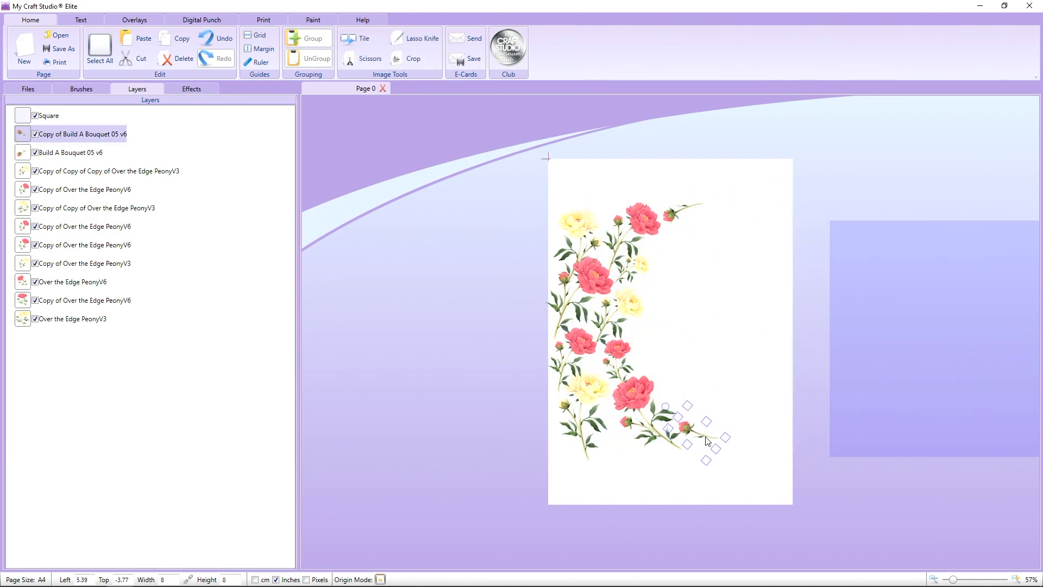
# Step: Place the square back over the flowers and move the upper red bud down slightly toward its top edge
pyautogui.moveTo(865, 417); pyautogui.dragTo(630, 387)
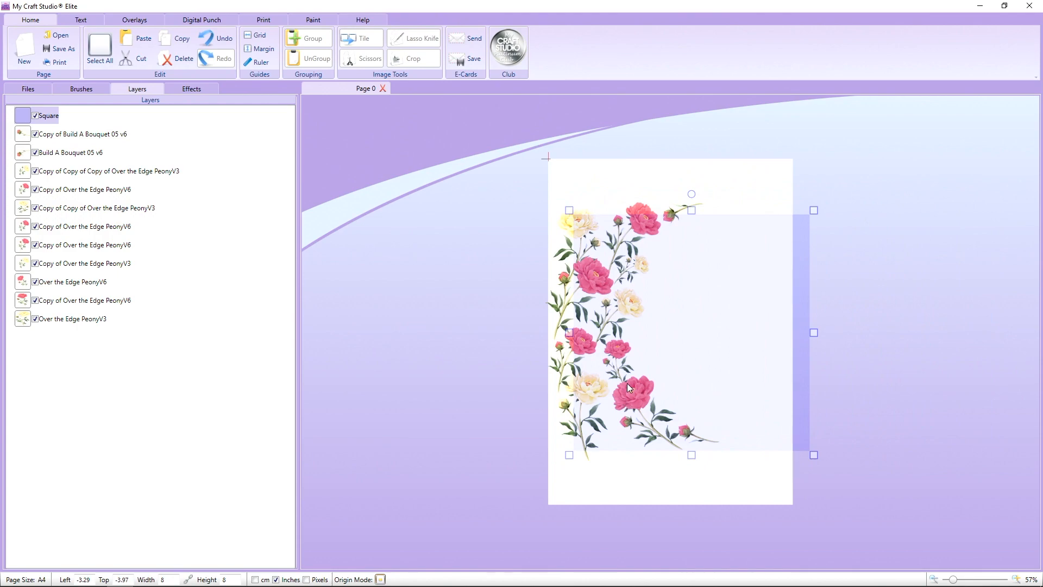
pyautogui.moveTo(688, 204); pyautogui.dragTo(691, 209)
pyautogui.click(913, 263)
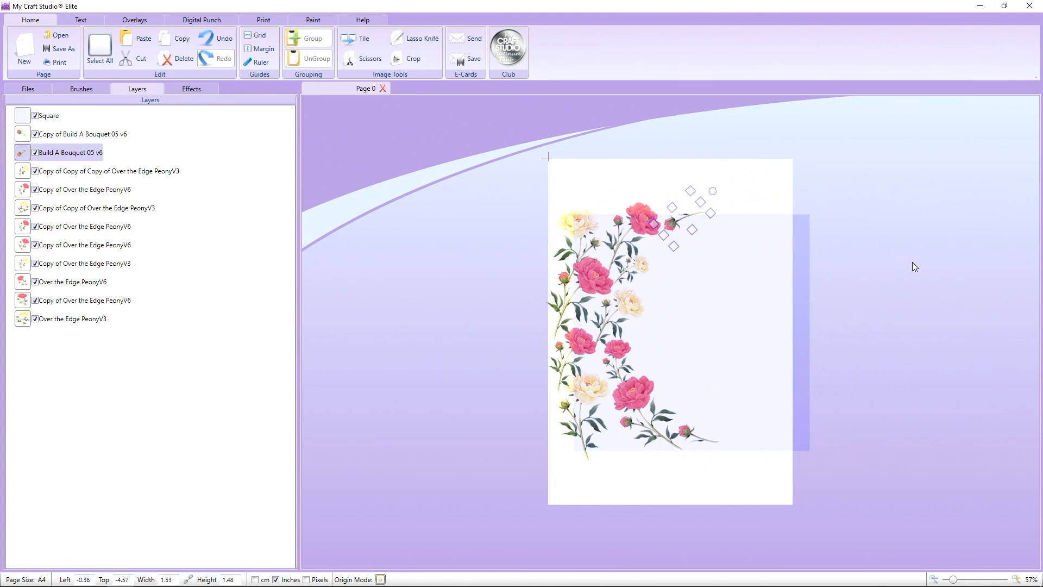
# Step: Move the square off the page and shift the bottom red peony spray and lower red bud slightly up and to the left
pyautogui.click(751, 297)
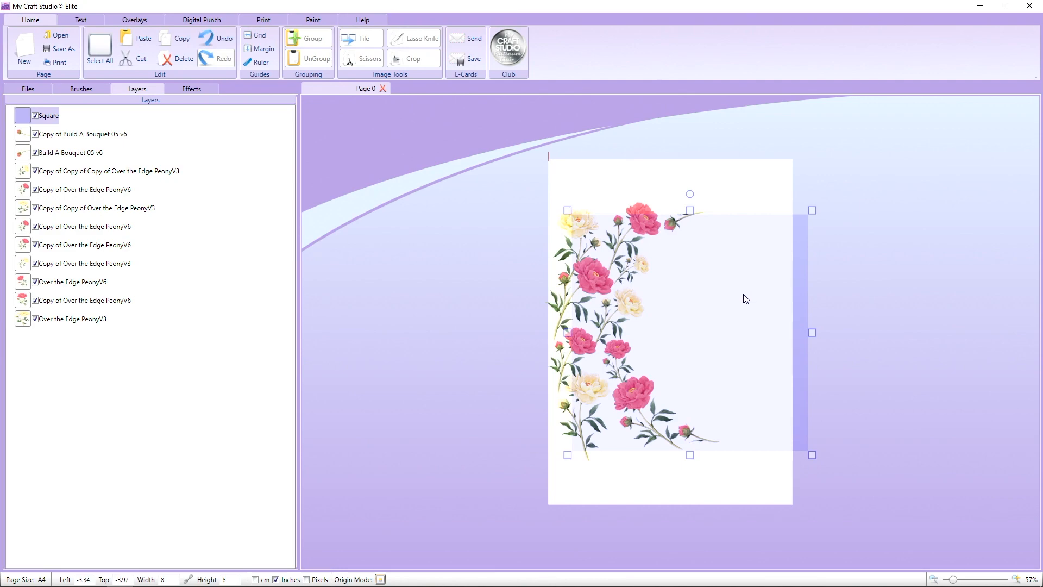
pyautogui.moveTo(746, 299); pyautogui.dragTo(990, 290)
pyautogui.click(707, 451)
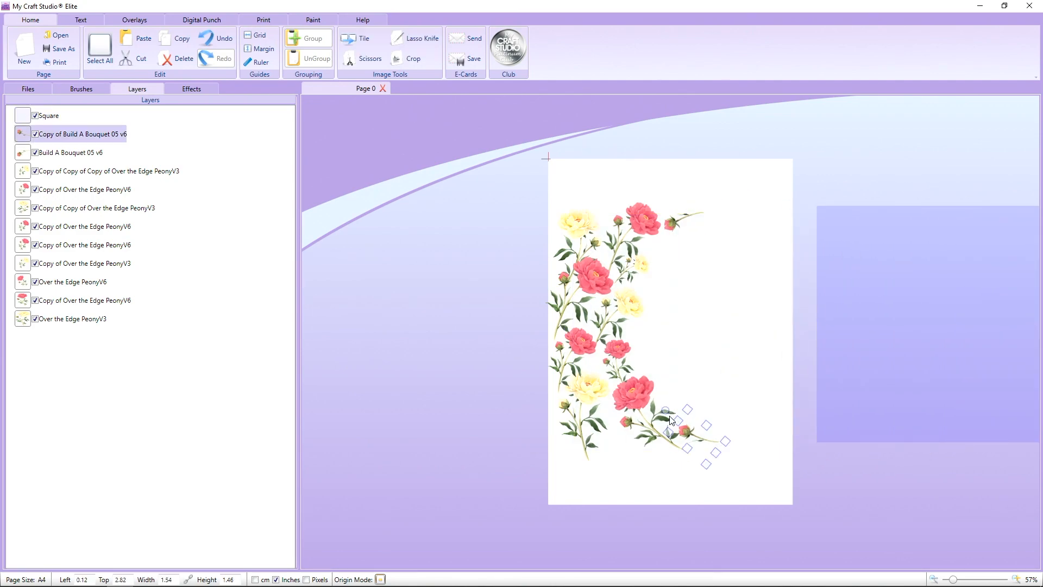
pyautogui.moveTo(660, 416)
pyautogui.mouseDown()
pyautogui.moveTo(674, 405)
pyautogui.moveTo(688, 424)
pyautogui.mouseUp()
pyautogui.click(689, 427)
# Step: Select all the flowers and buds on the page and group them
pyautogui.click(755, 458)
pyautogui.moveTo(783, 473); pyautogui.dragTo(448, 150)
pyautogui.click(308, 38)
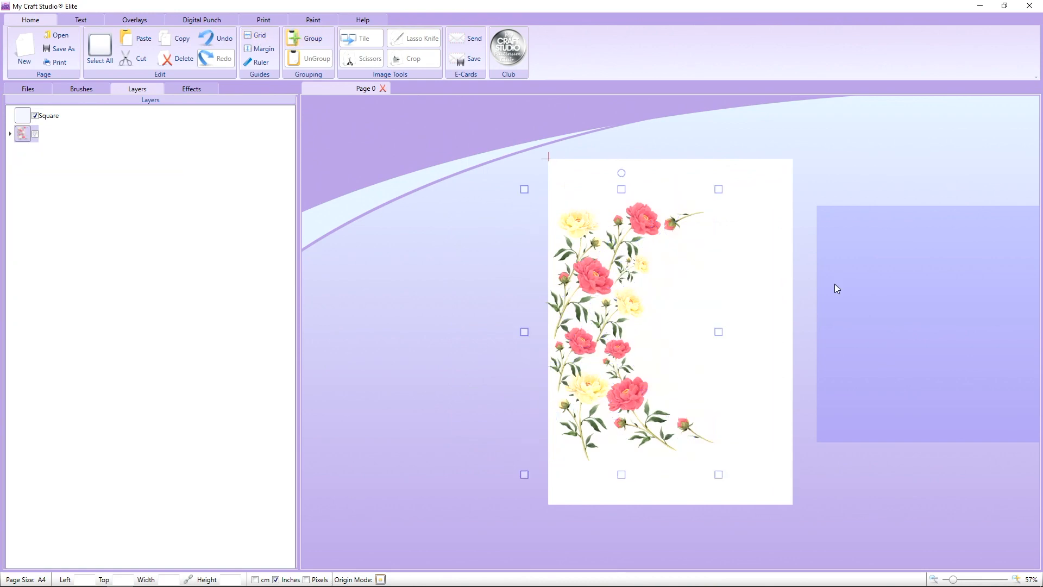
# Step: Place the square back over the grouped flowers, punch them with Keep Inner, and move the square off the page's left side
pyautogui.moveTo(835, 285); pyautogui.dragTo(606, 305)
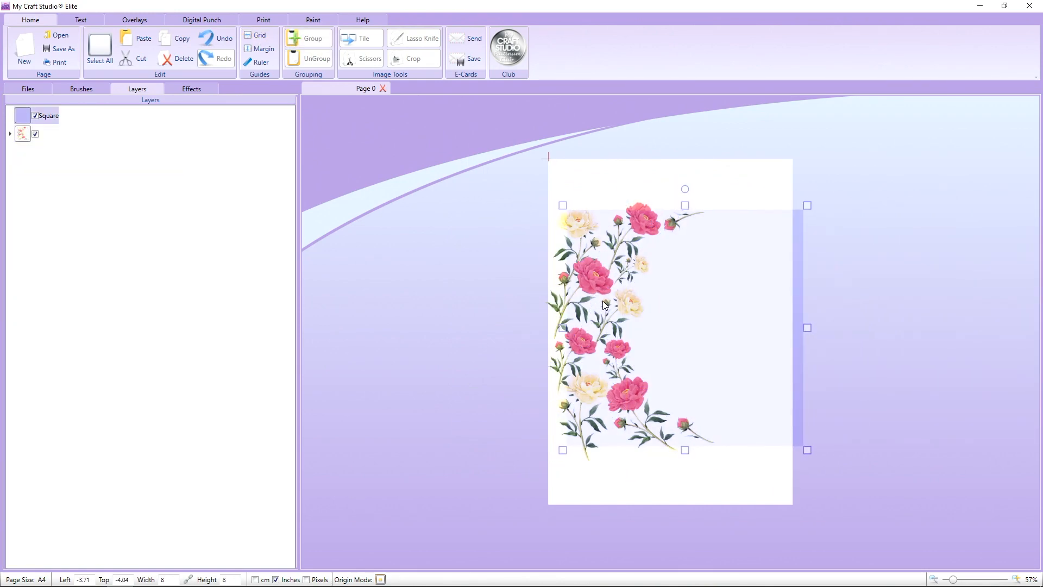
pyautogui.click(202, 19)
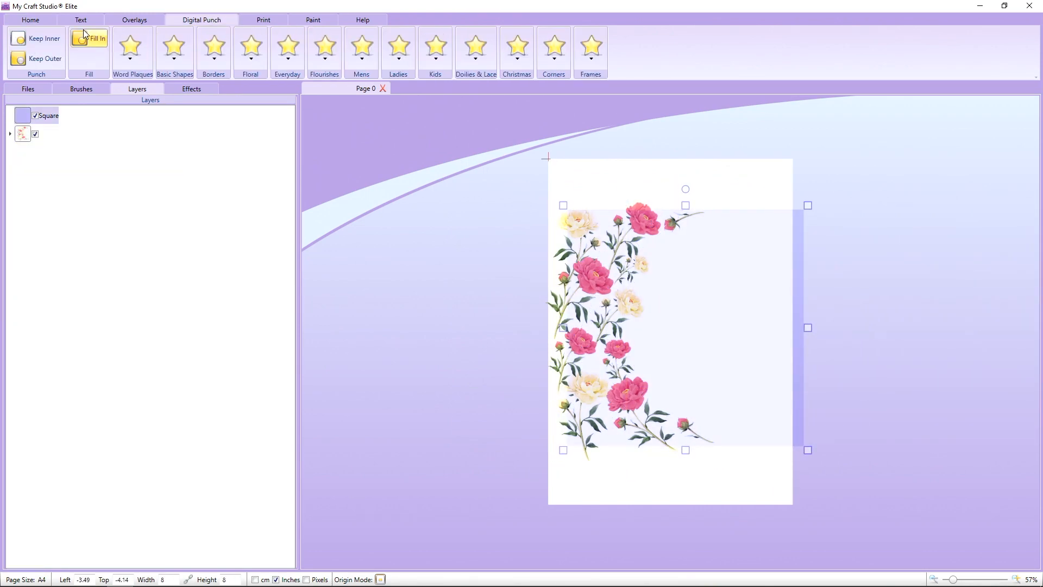
pyautogui.click(38, 38)
pyautogui.moveTo(573, 284); pyautogui.dragTo(324, 302)
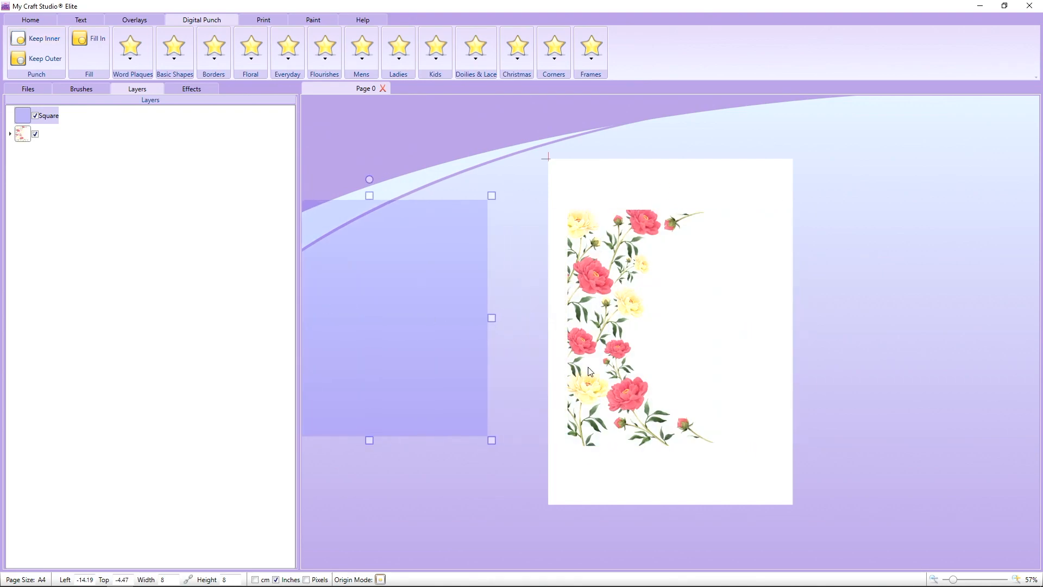
# Step: Move the punched flower group up slightly, duplicate it, and place the copy on the right side of the page
pyautogui.click(592, 369)
pyautogui.moveTo(598, 351); pyautogui.dragTo(599, 338)
pyautogui.rightClick(598, 337)
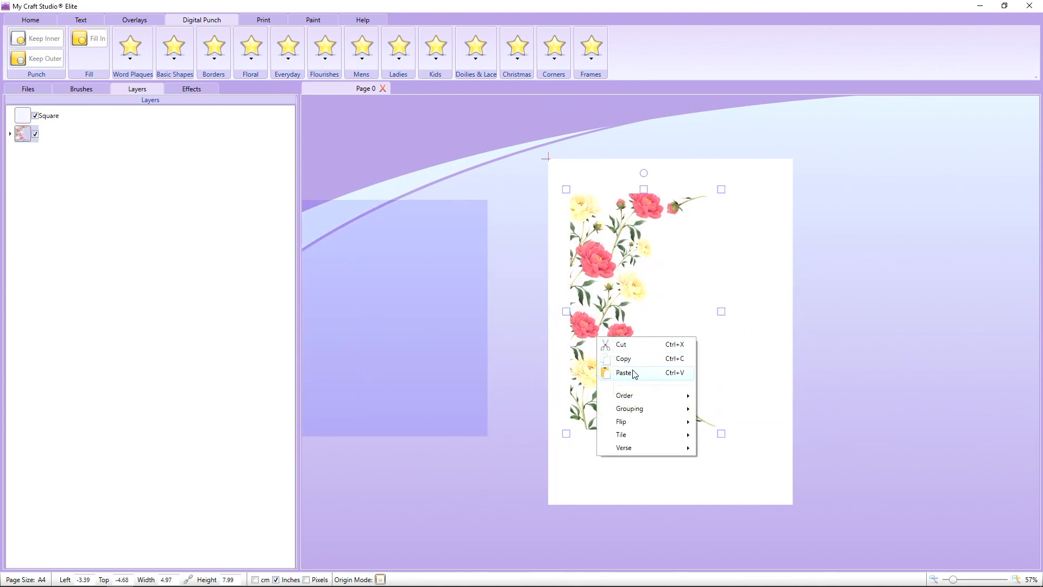
pyautogui.click(636, 360)
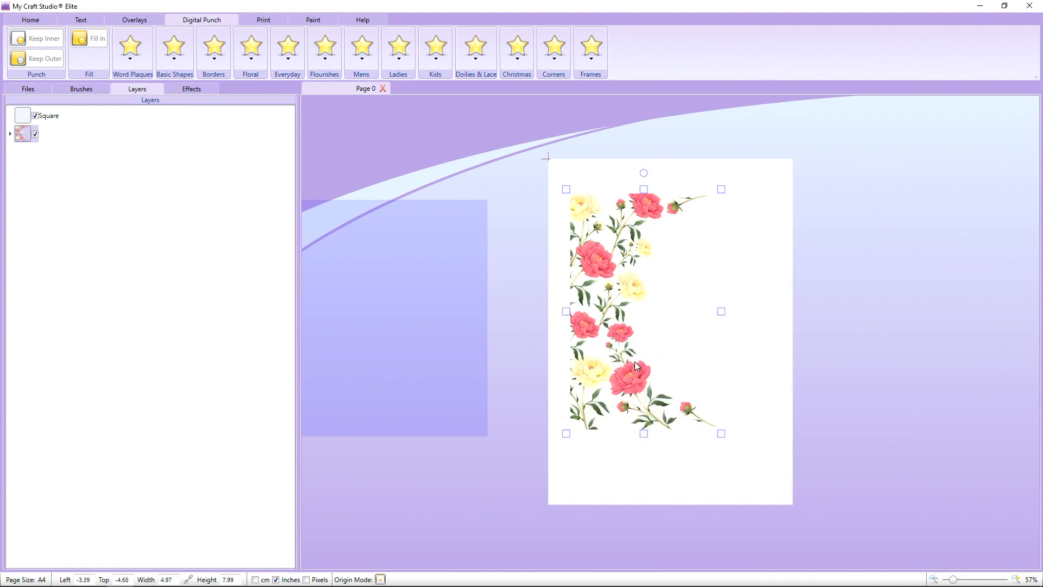
pyautogui.rightClick(598, 247)
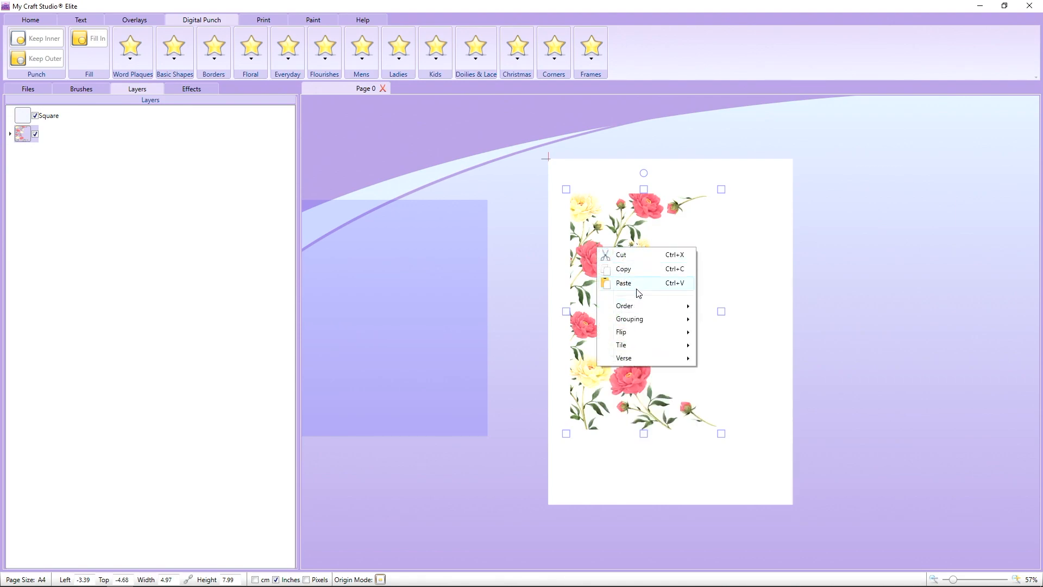
pyautogui.click(623, 283)
pyautogui.moveTo(613, 295); pyautogui.dragTo(727, 309)
# Step: Flip the copied flower group horizontally and align it level with the original so the upper and lower buds cross
pyautogui.rightClick(727, 306)
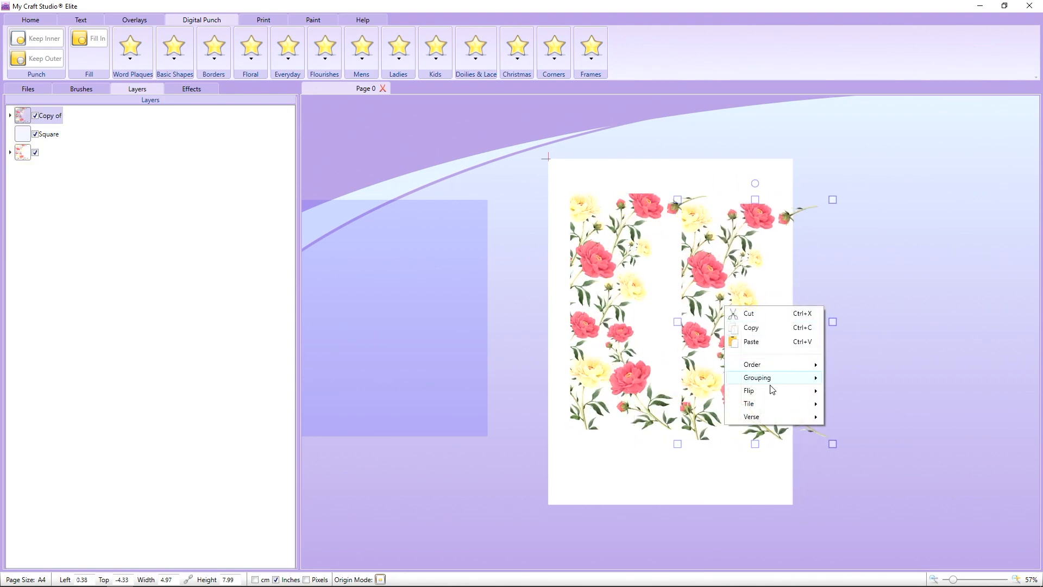
pyautogui.moveTo(785, 395)
pyautogui.click(853, 390)
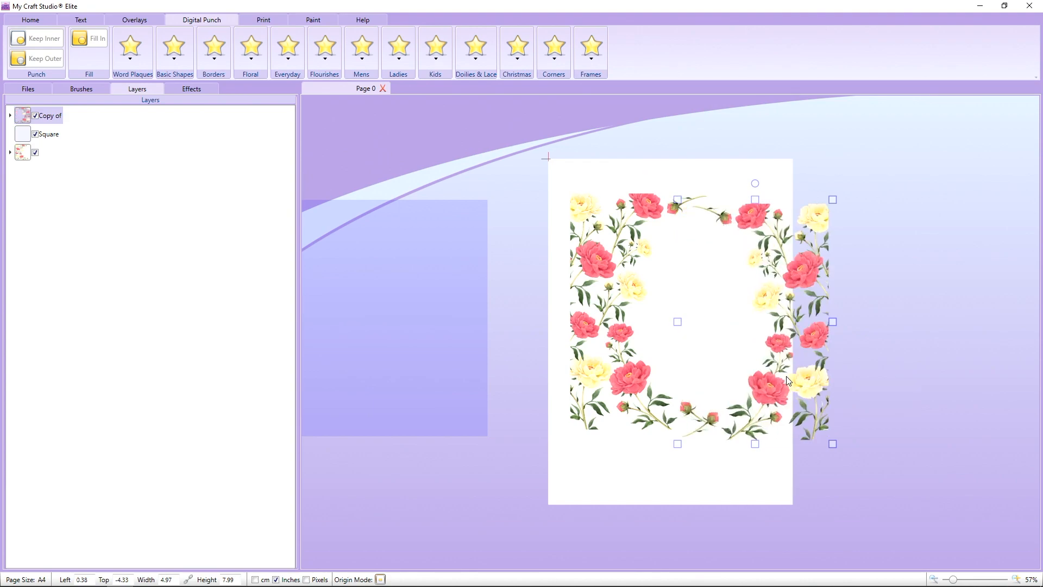
pyautogui.moveTo(799, 384); pyautogui.dragTo(790, 376)
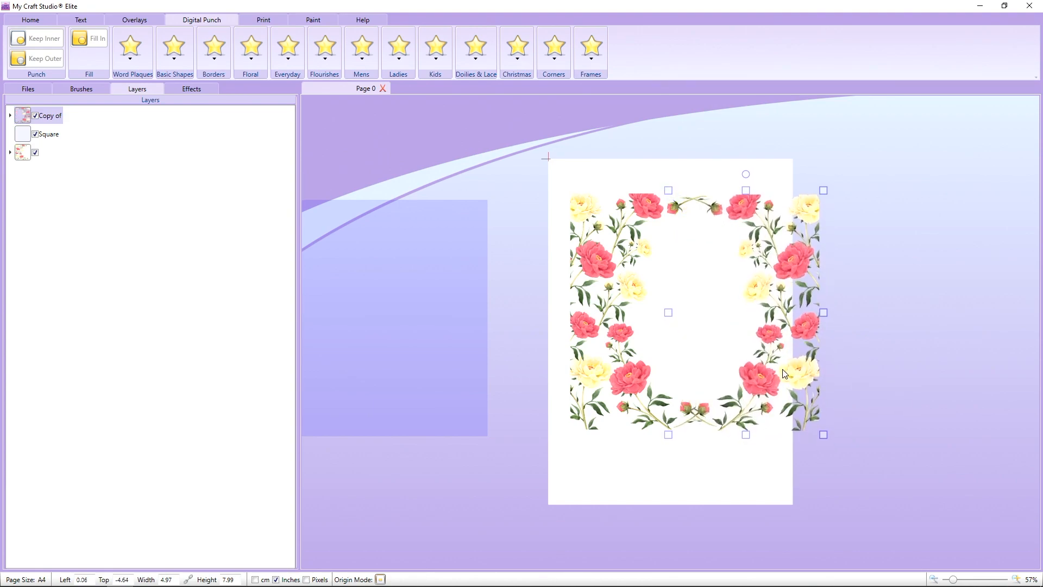
# Step: Group both flower halves and scale the frame down to about 7.09 by 6.75 inches, positioned within the page width
pyautogui.moveTo(946, 482); pyautogui.dragTo(503, 141)
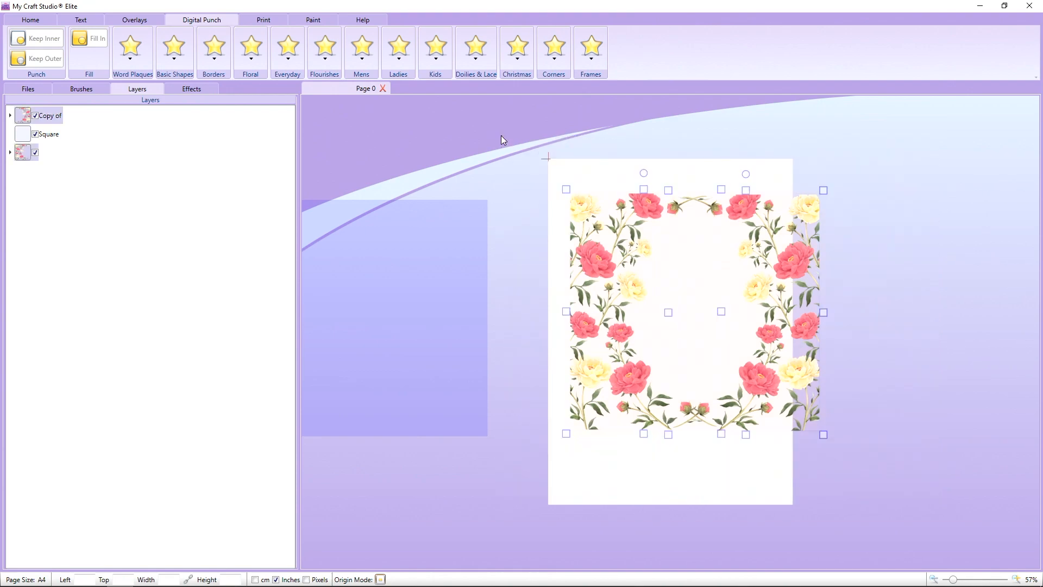
pyautogui.click(30, 20)
pyautogui.click(308, 38)
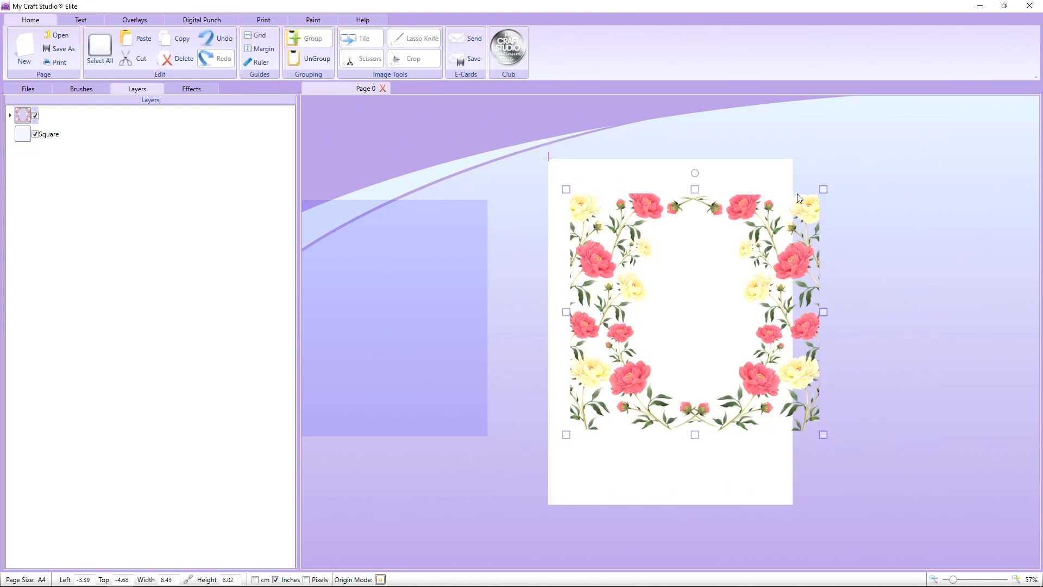
pyautogui.moveTo(824, 190); pyautogui.dragTo(782, 226)
pyautogui.moveTo(742, 261); pyautogui.dragTo(738, 259)
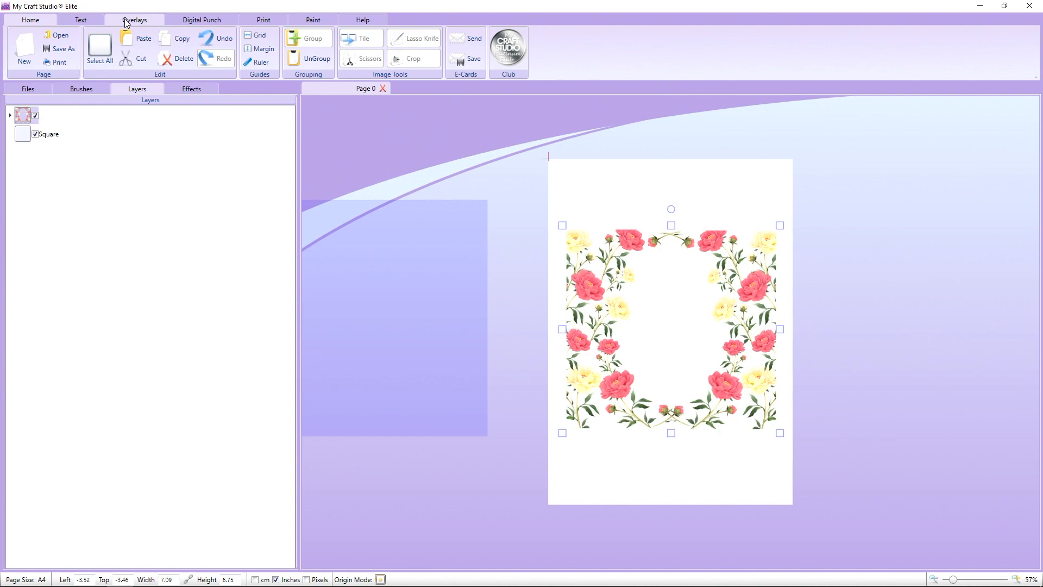
# Step: Add a word design text reading "30" in the middle of the flower frame
pyautogui.click(80, 19)
pyautogui.click(209, 49)
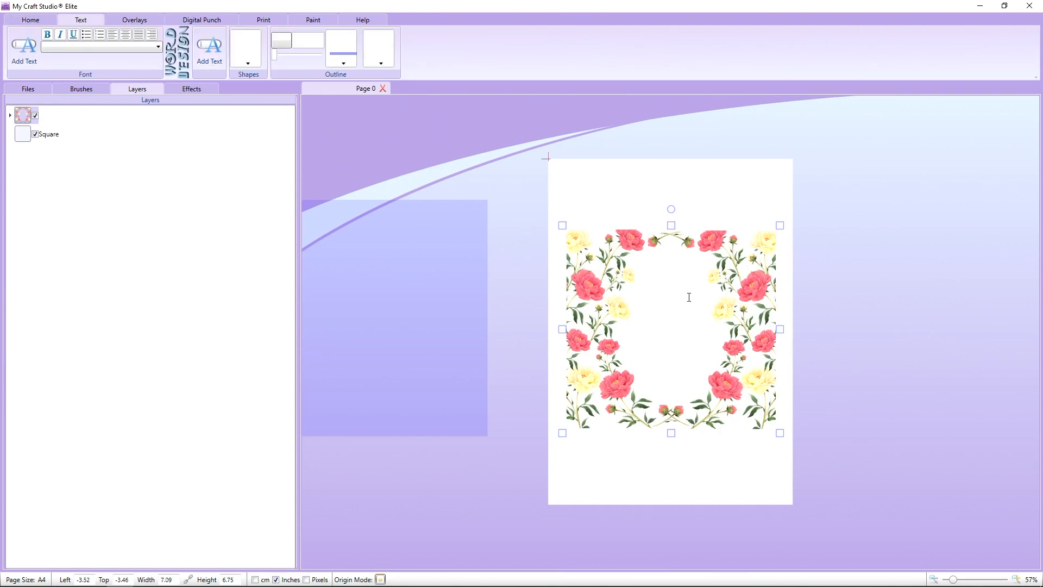
pyautogui.click(677, 323)
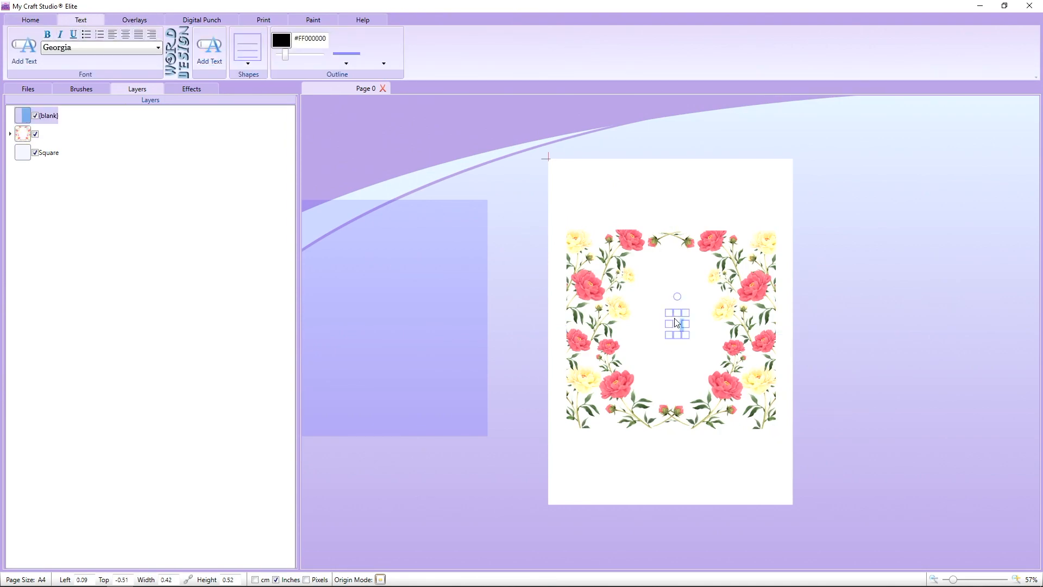
pyautogui.write('£')
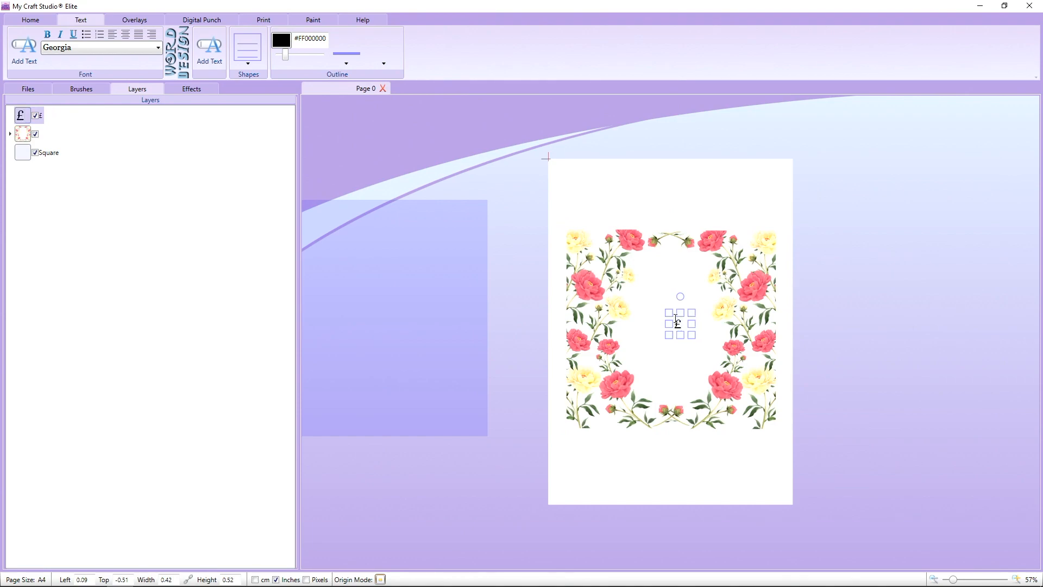
pyautogui.press('BackSpace')
pyautogui.write('30')
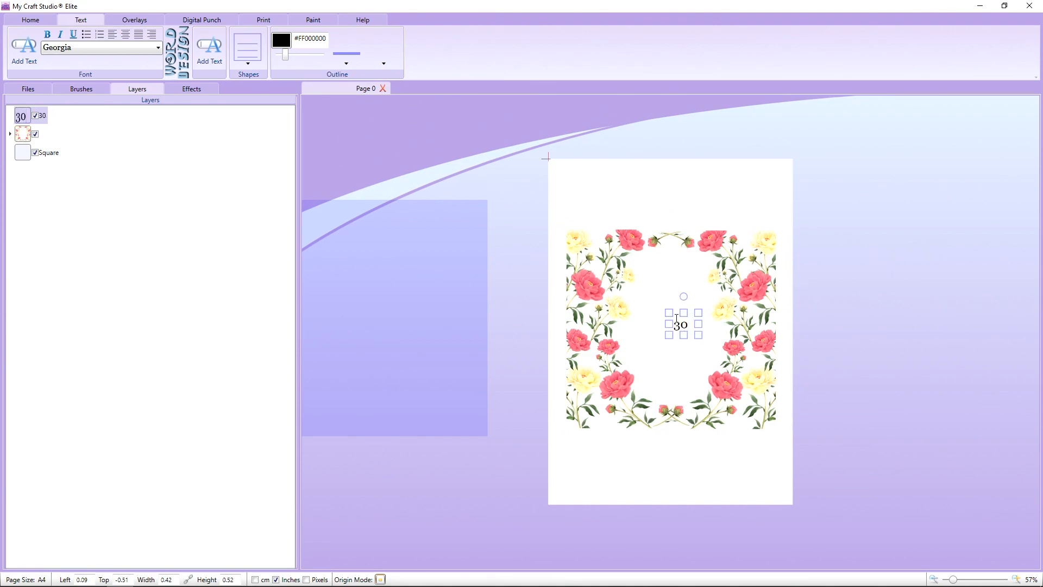
pyautogui.click(748, 348)
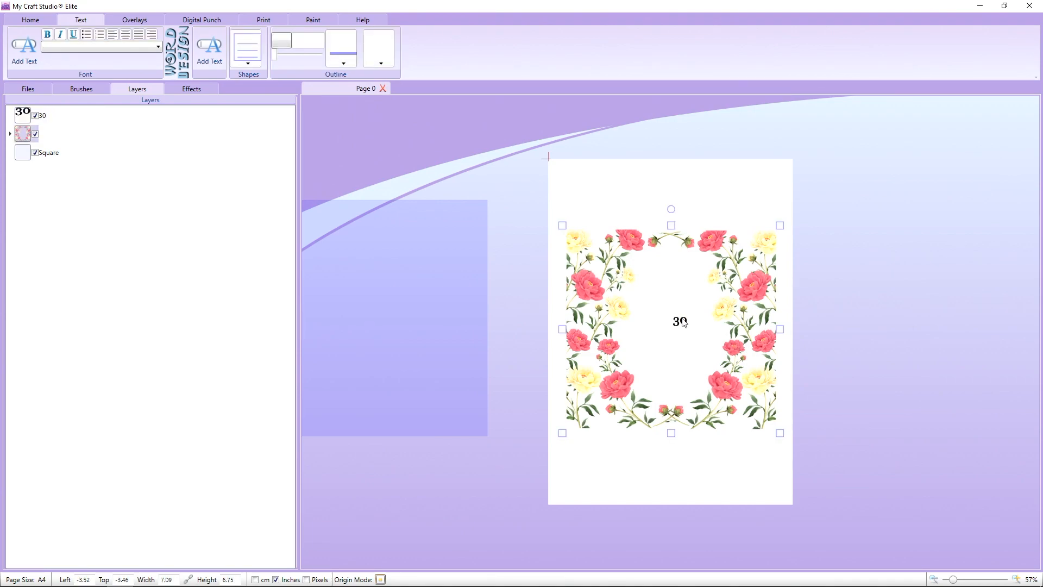
# Step: Move the flower frame aside and enlarge the "30" text to about 2.07 by 1.82 inches
pyautogui.moveTo(752, 396); pyautogui.dragTo(960, 427)
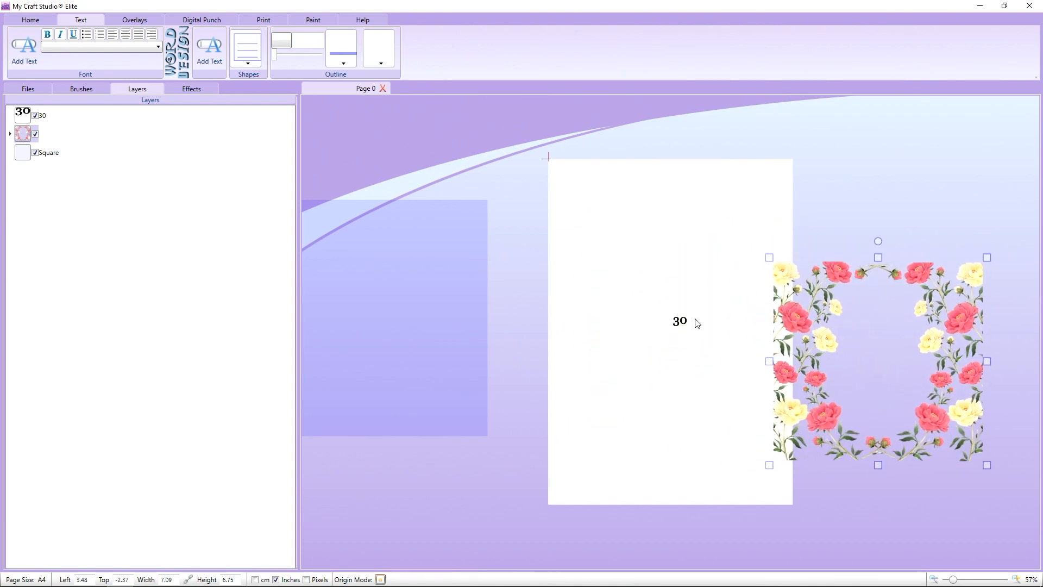
pyautogui.click(689, 325)
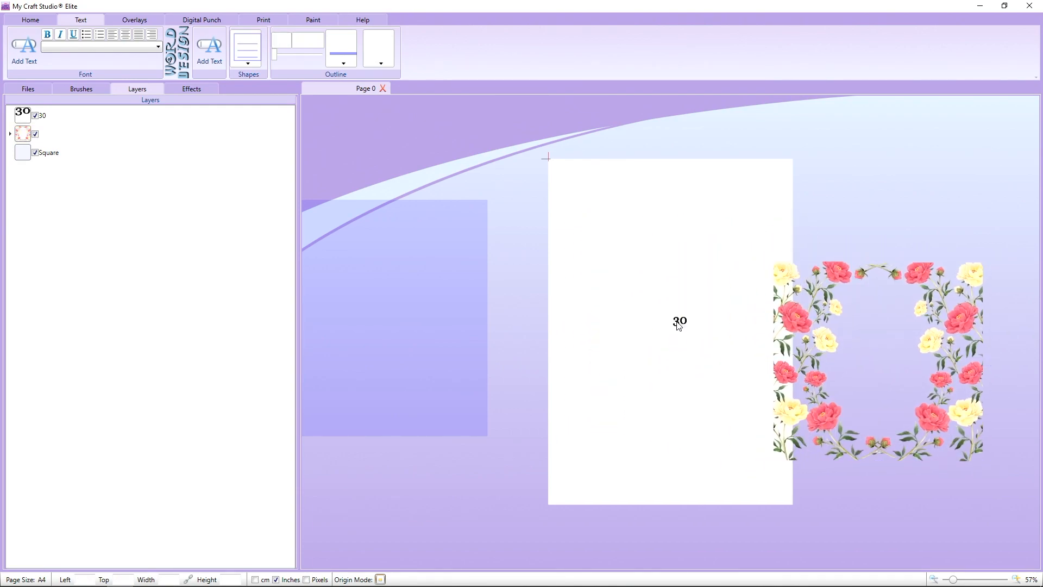
pyautogui.doubleClick(677, 321)
pyautogui.moveTo(695, 308); pyautogui.dragTo(772, 264)
pyautogui.moveTo(721, 335); pyautogui.dragTo(721, 353)
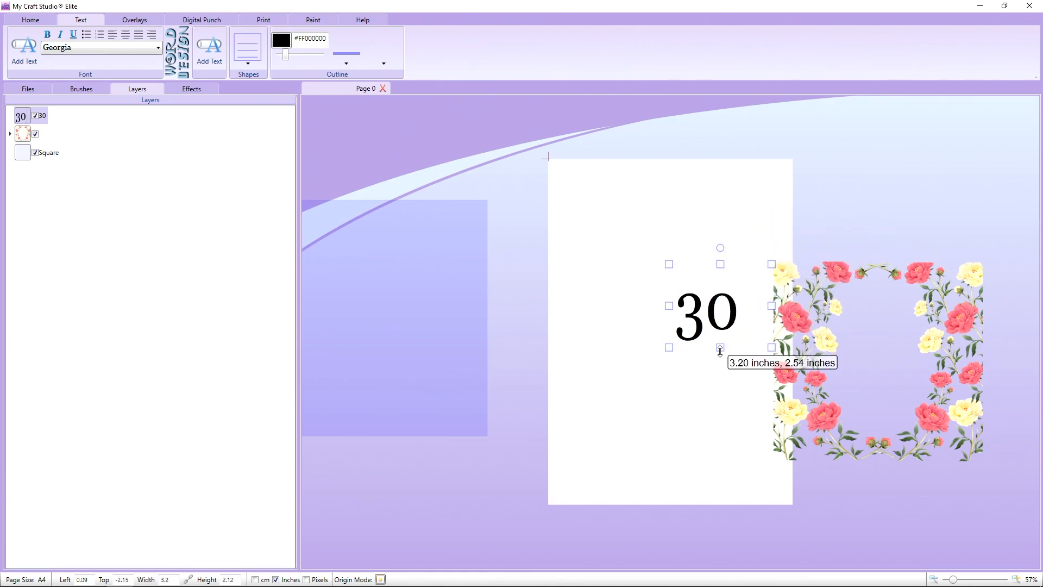
pyautogui.click(701, 325)
# Step: Move the flower frame back around the "30", reduce the text outline to its minimum thickness, and centre the number within the frame
pyautogui.moveTo(801, 353); pyautogui.dragTo(632, 292)
pyautogui.click(691, 290)
pyautogui.click(276, 55)
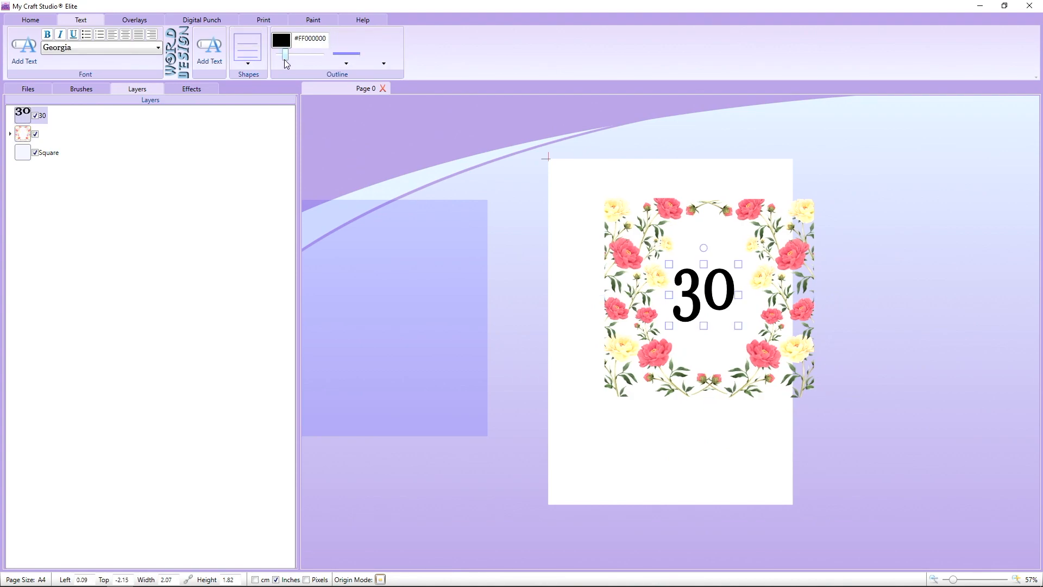
pyautogui.moveTo(789, 273); pyautogui.dragTo(708, 307)
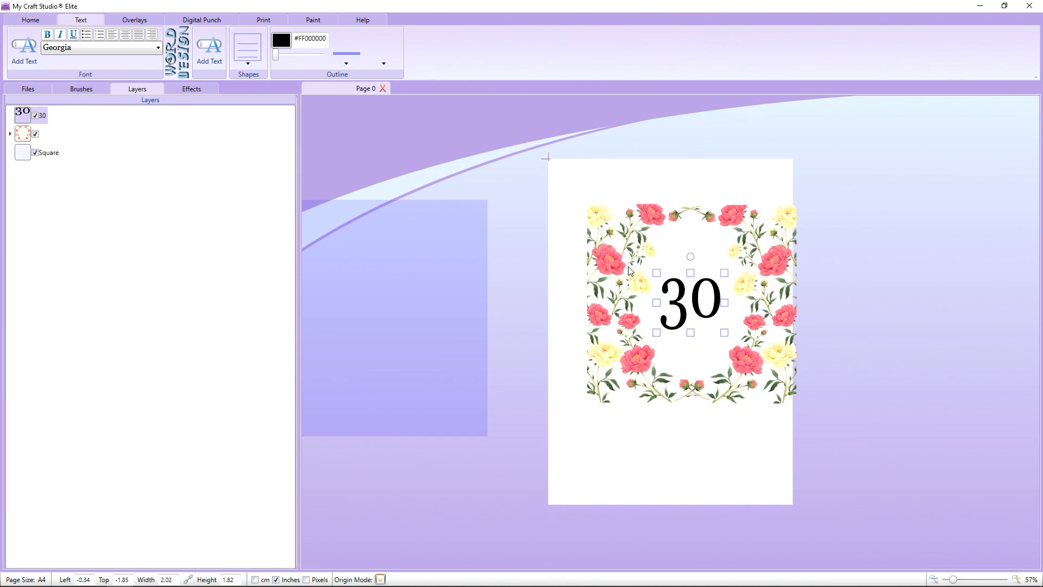
# Step: Set the "30" text's green colour boost to 0.58 and its saturation to -282
pyautogui.click(182, 90)
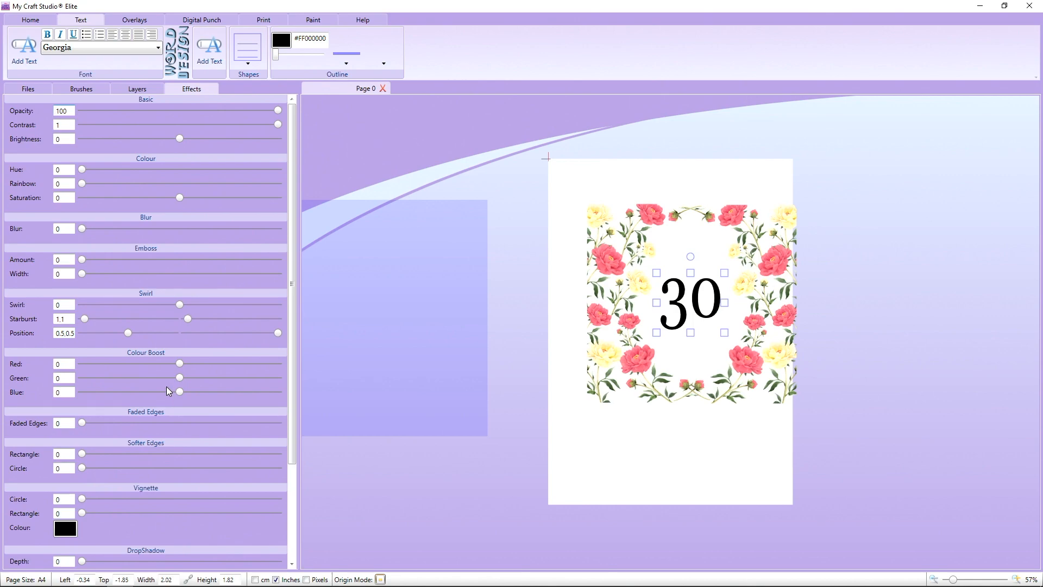
pyautogui.moveTo(182, 380); pyautogui.dragTo(238, 383)
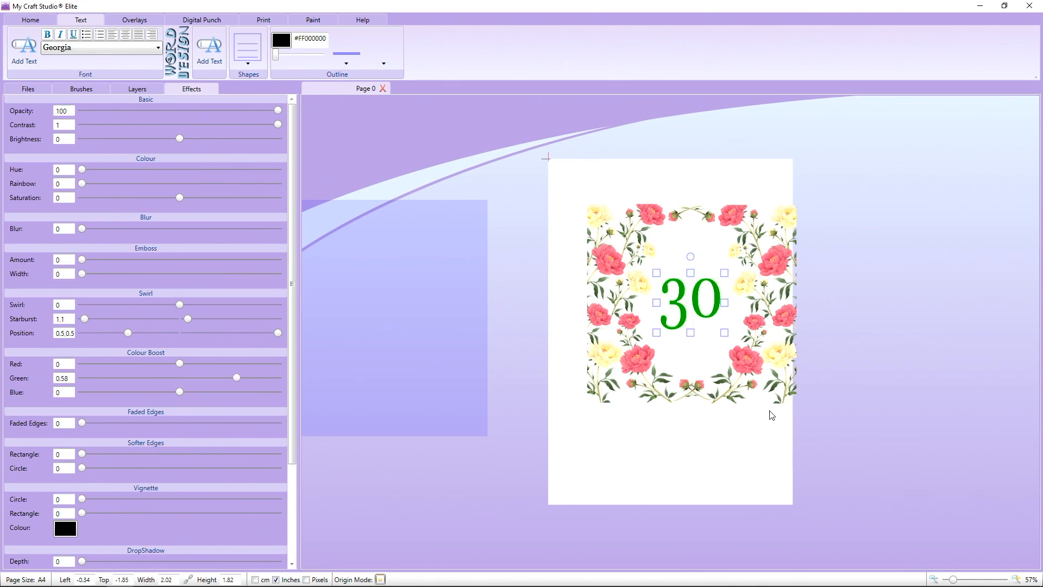
pyautogui.moveTo(952, 582); pyautogui.dragTo(961, 582)
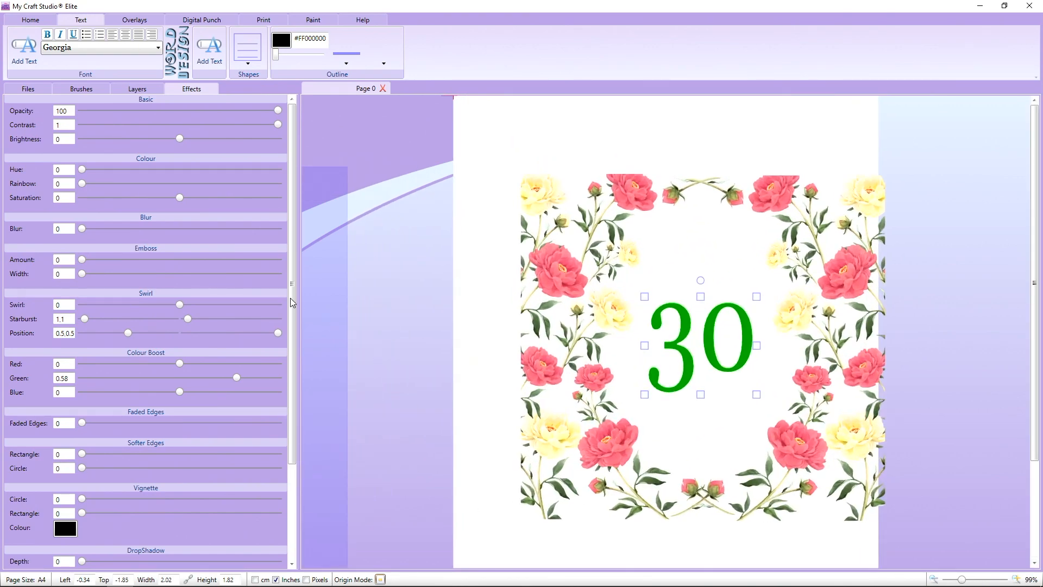
pyautogui.moveTo(180, 197); pyautogui.dragTo(174, 198)
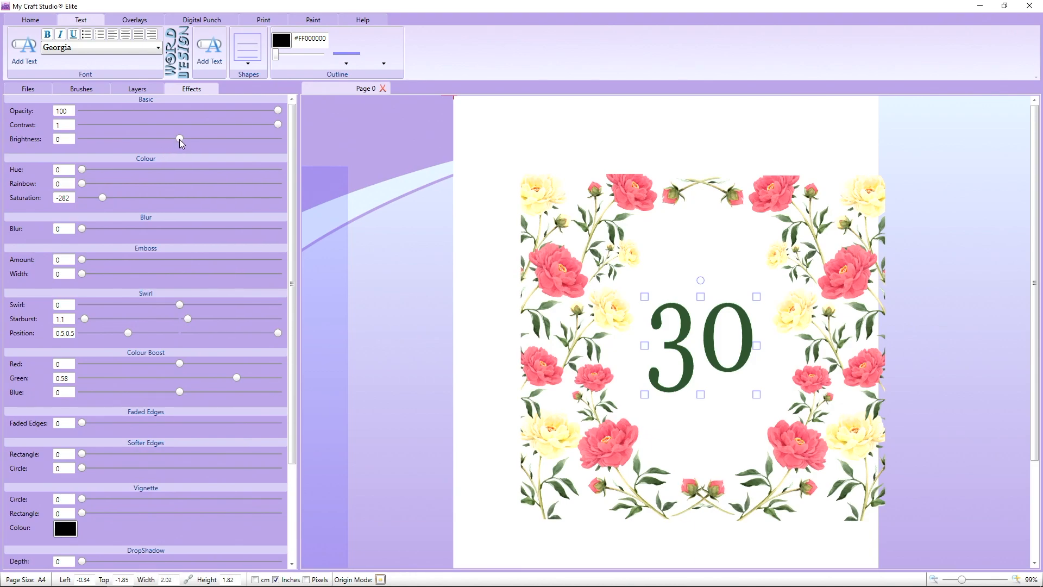
# Step: Set the "30" text's brightness to 0.13 and opacity to 82, and nudge it slightly up and to the right
pyautogui.moveTo(180, 139); pyautogui.dragTo(191, 139)
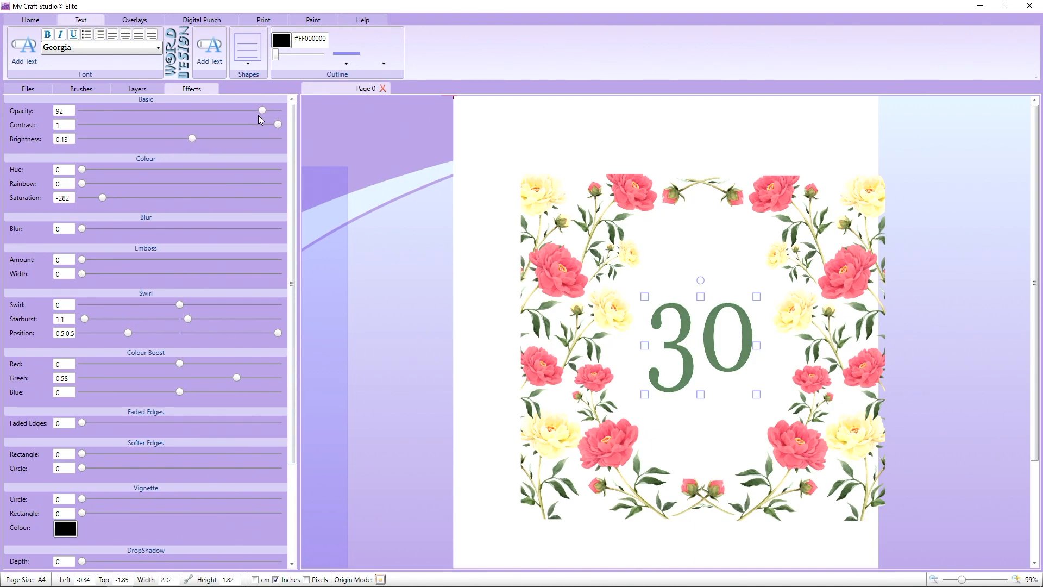
pyautogui.moveTo(258, 116); pyautogui.dragTo(242, 123)
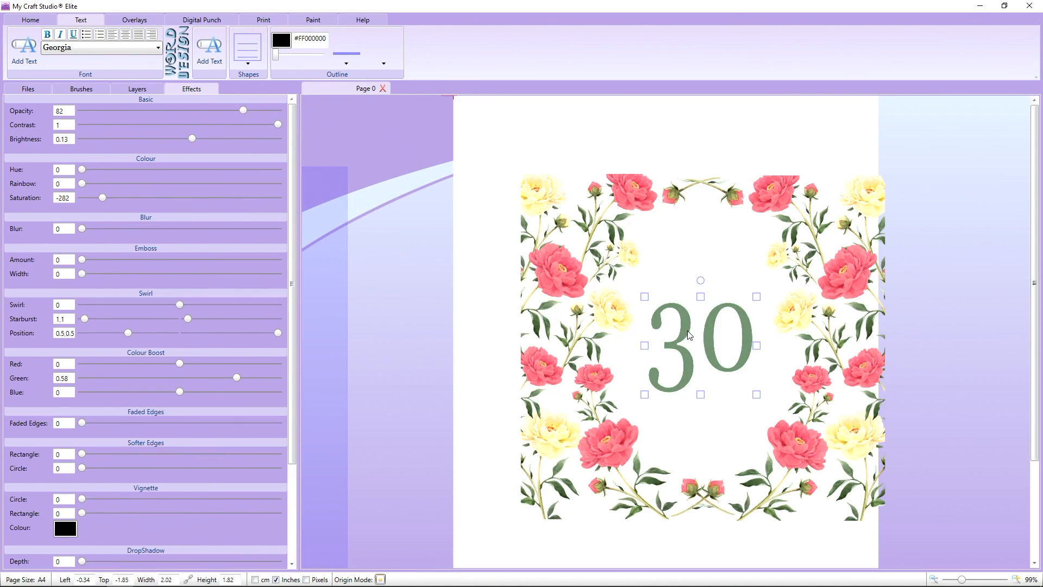
pyautogui.moveTo(688, 335); pyautogui.dragTo(692, 333)
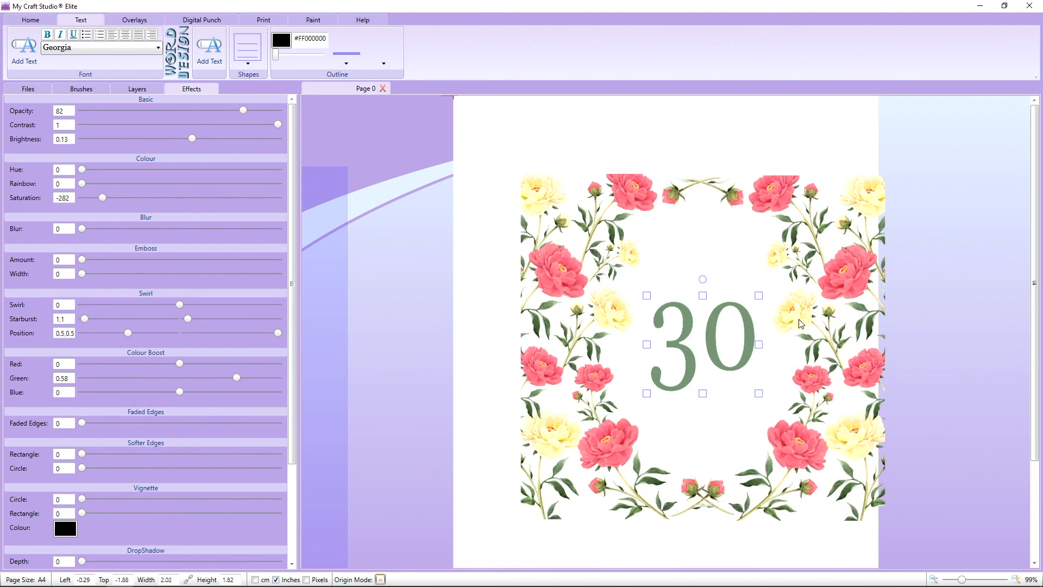
# Step: Clear the page by moving the flower frame off its right side and the "30" text off its left side
pyautogui.moveTo(803, 318); pyautogui.dragTo(933, 321)
pyautogui.moveTo(685, 213); pyautogui.dragTo(940, 227)
pyautogui.moveTo(708, 315); pyautogui.dragTo(379, 302)
pyautogui.moveTo(962, 580); pyautogui.dragTo(957, 580)
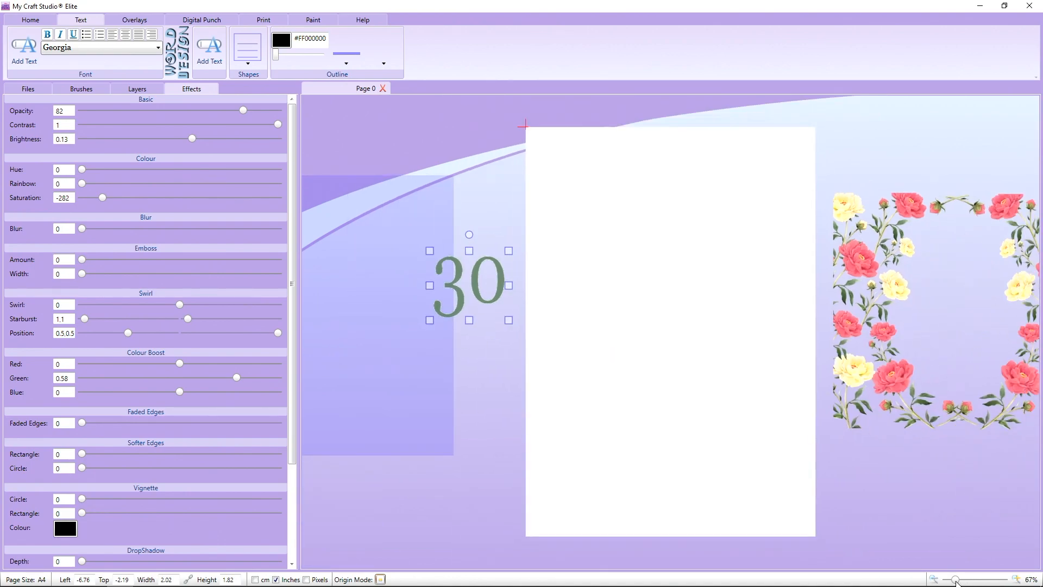
# Step: Apply the green 586F4E sampled from a leaf in the flower frame to the "30" text
pyautogui.click(80, 89)
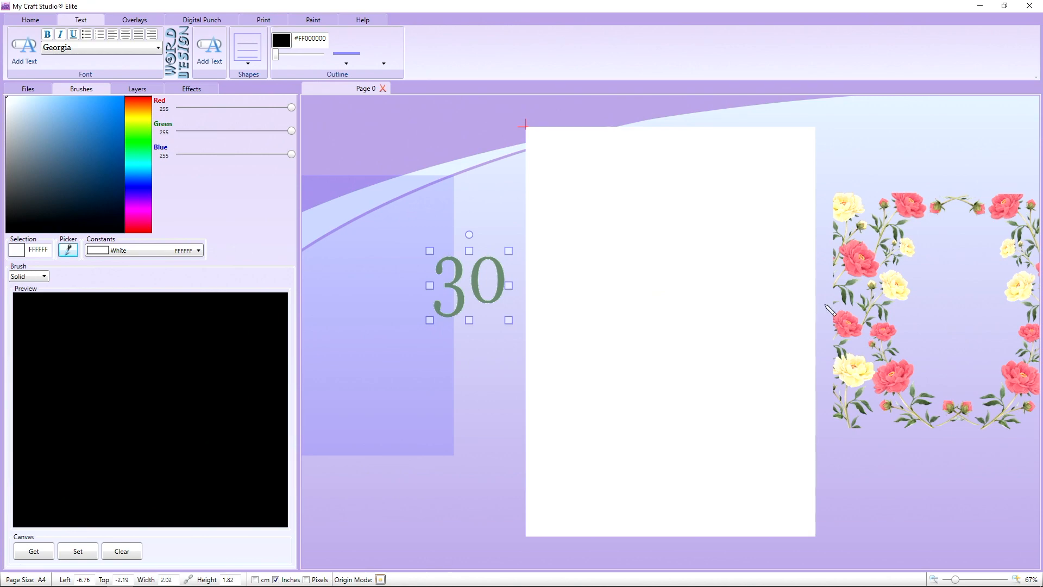
pyautogui.click(855, 296)
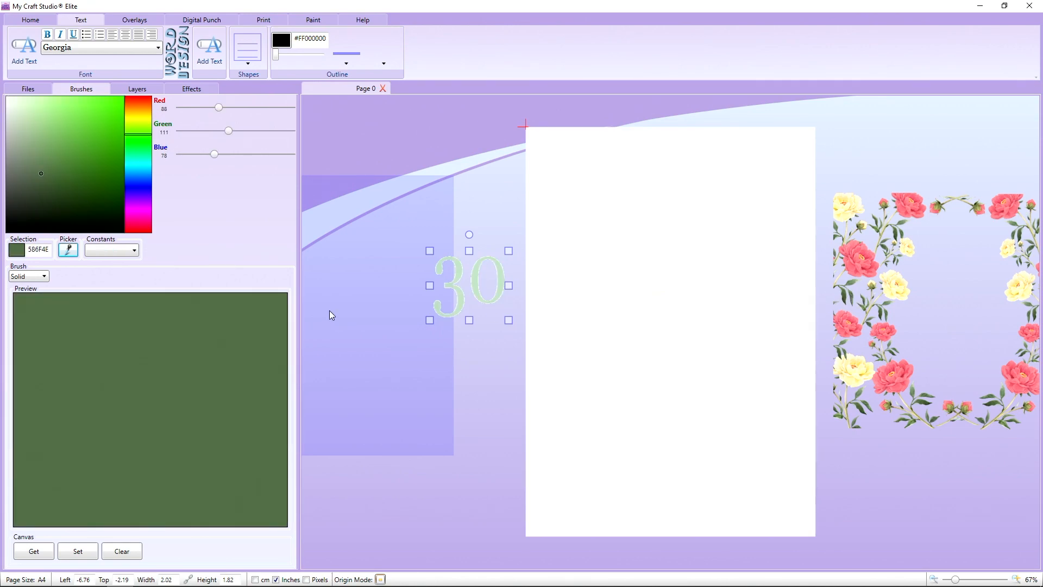
# Step: Fill the page background with the sampled green 586F4E and choose the XMAS (E:) drive as the location for saving the page
pyautogui.click(79, 554)
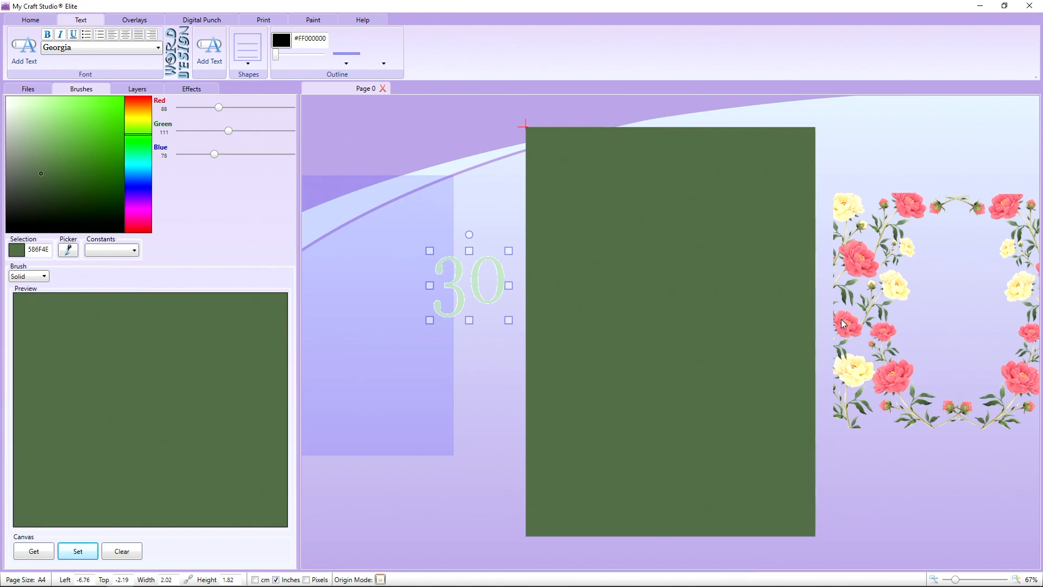
pyautogui.click(34, 21)
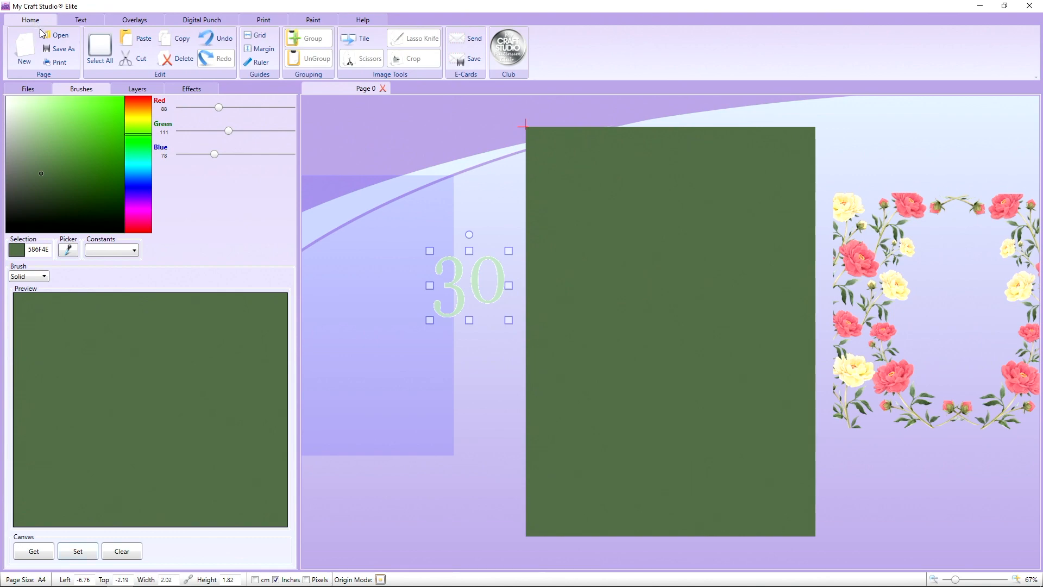
pyautogui.click(60, 48)
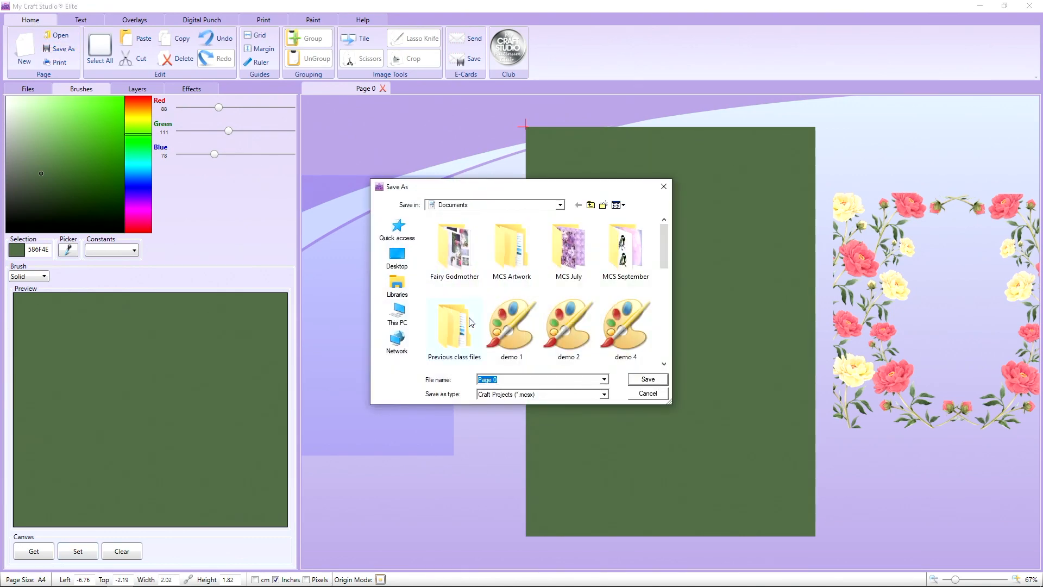
pyautogui.click(553, 396)
pyautogui.click(400, 316)
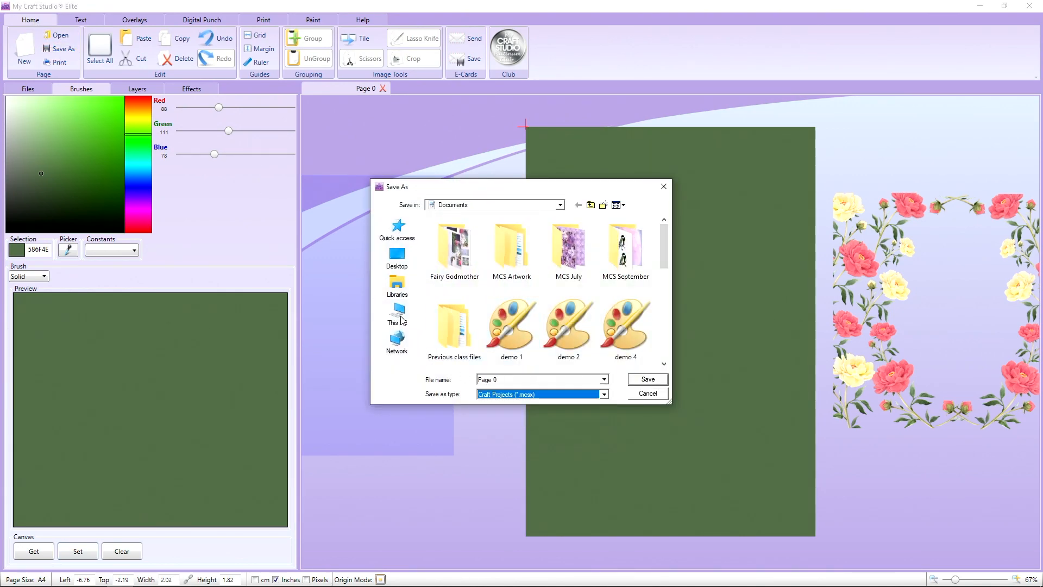
pyautogui.click(400, 317)
pyautogui.scroll(-3, 483, 282)
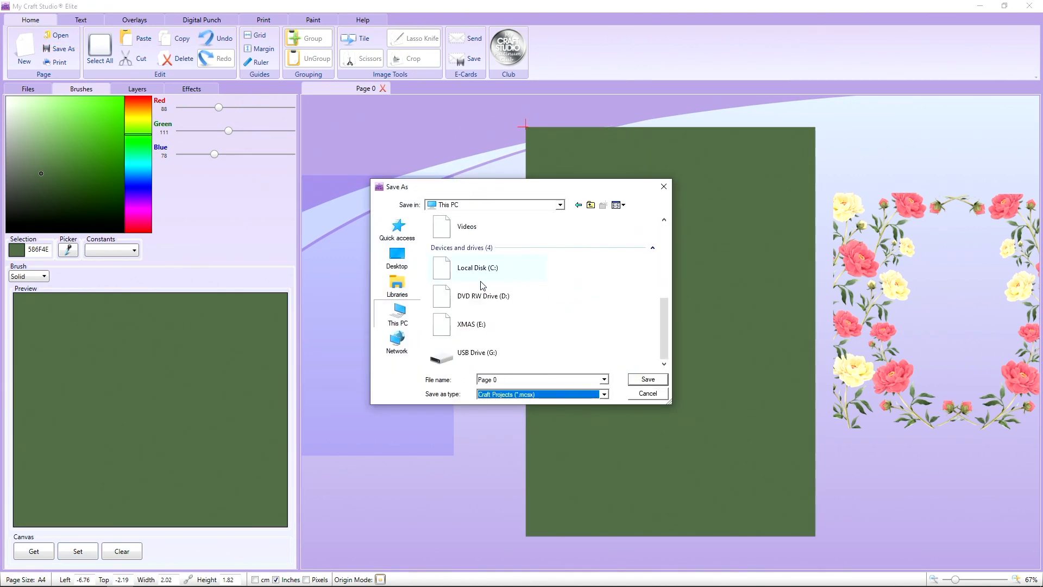
pyautogui.click(480, 333)
pyautogui.doubleClick(480, 333)
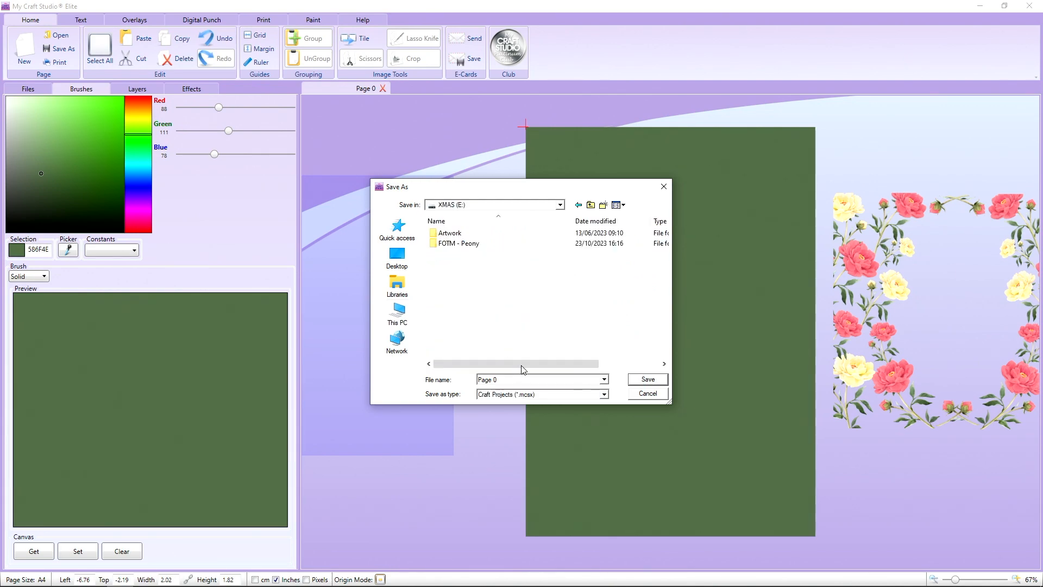
# Step: Save the green page as a JPEG Pro Quality image named "green"
pyautogui.click(526, 379)
pyautogui.click(580, 395)
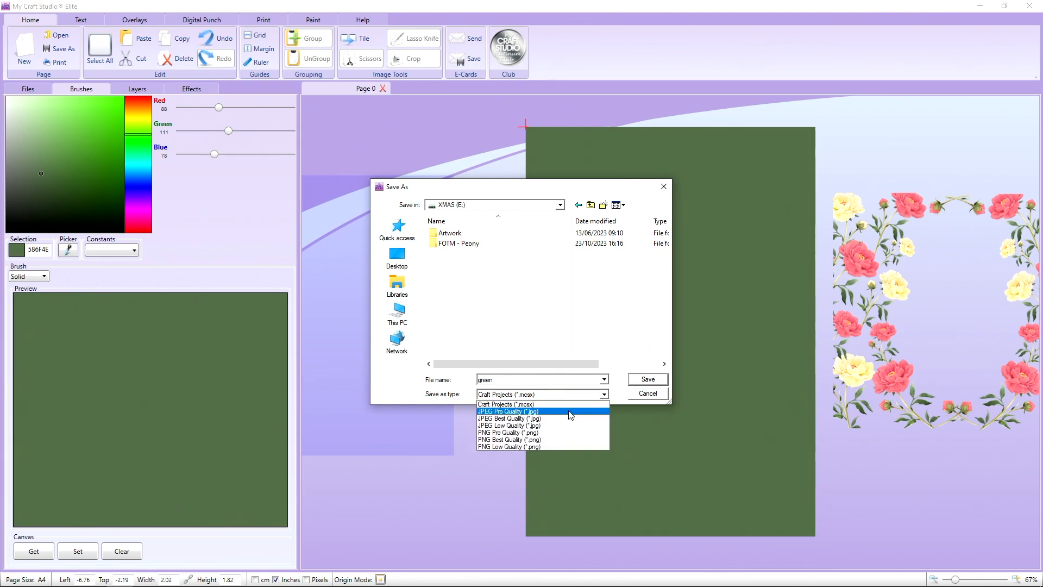
pyautogui.click(570, 412)
pyautogui.click(638, 382)
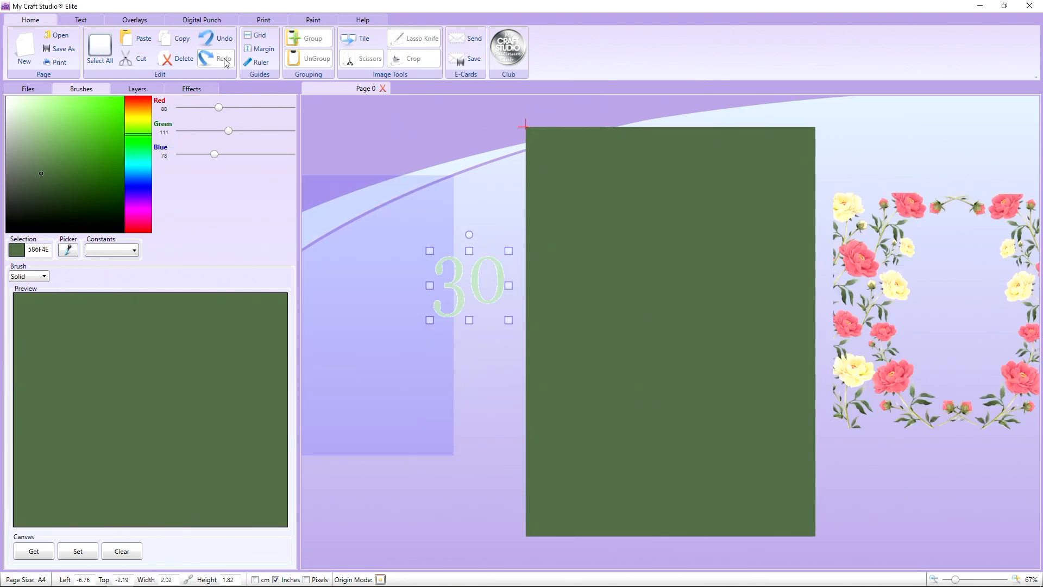
# Step: Try to reset the page background with the White colour constant, and undo the colour change
pyautogui.click(132, 251)
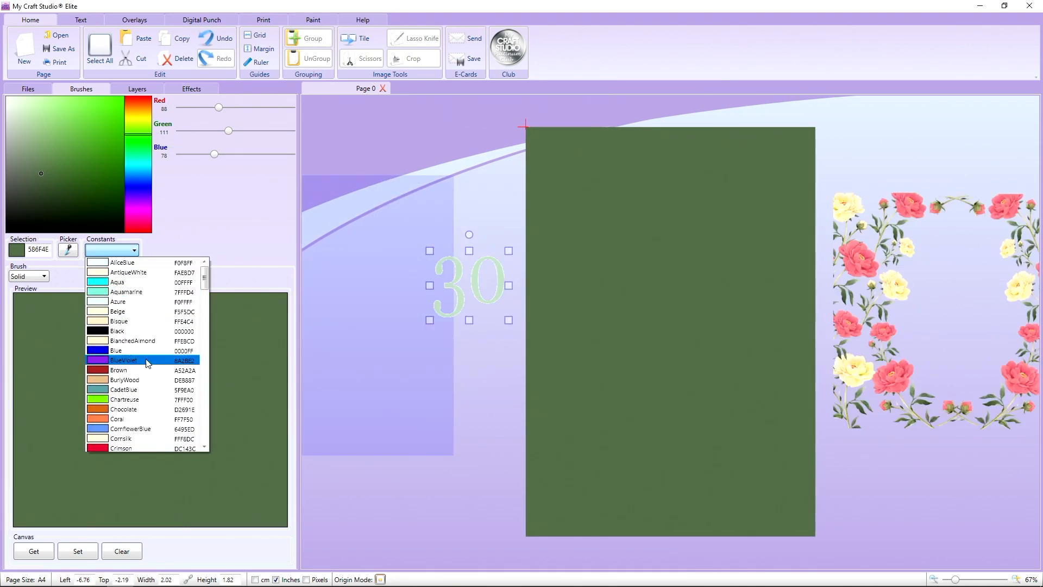
pyautogui.scroll(-3, 158, 369)
pyautogui.scroll(3, 158, 373)
pyautogui.scroll(-13, 158, 373)
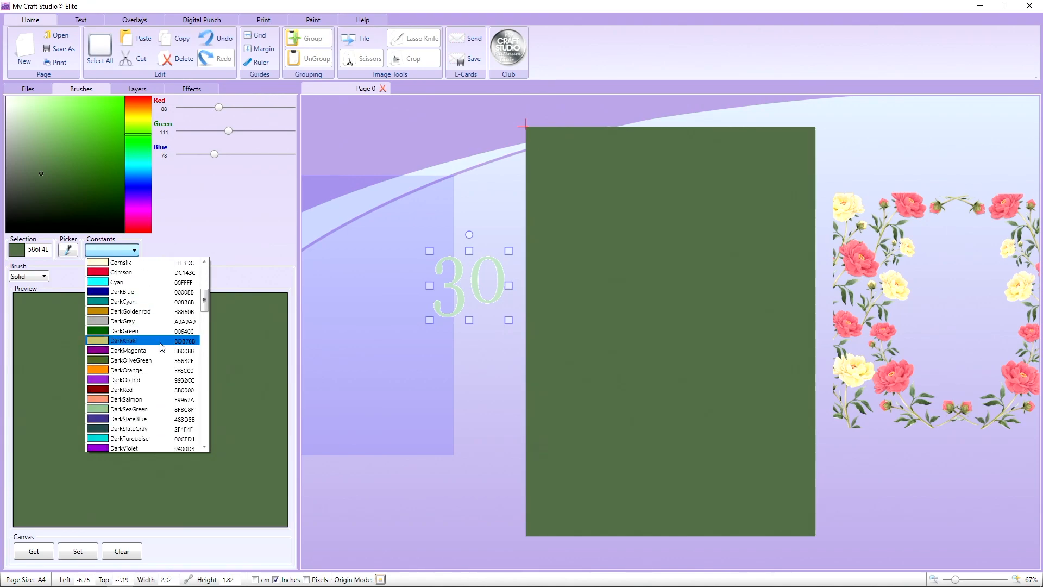
pyautogui.scroll(-20, 158, 379)
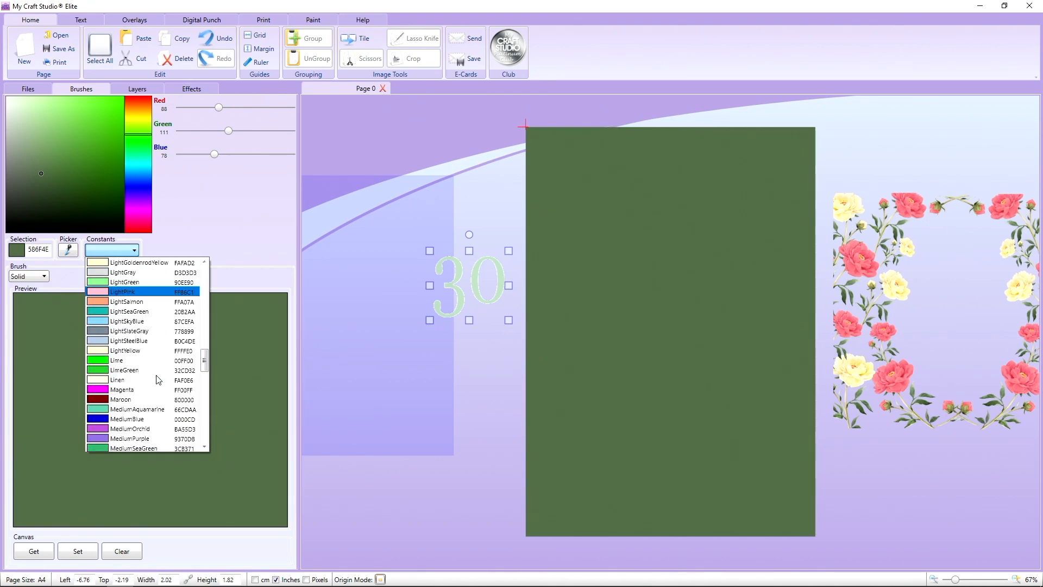
pyautogui.scroll(-10, 158, 394)
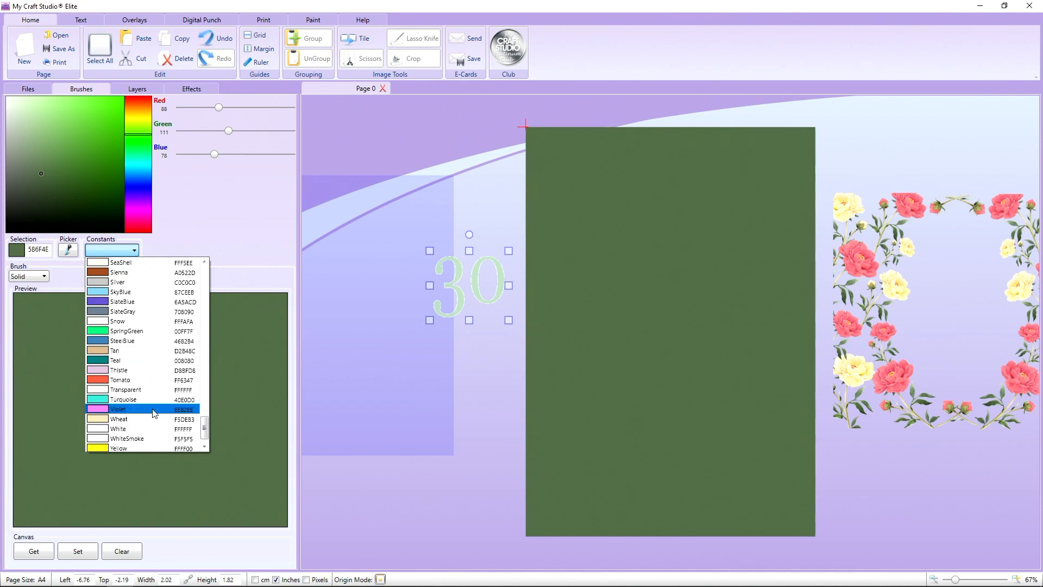
pyautogui.click(153, 432)
pyautogui.click(84, 552)
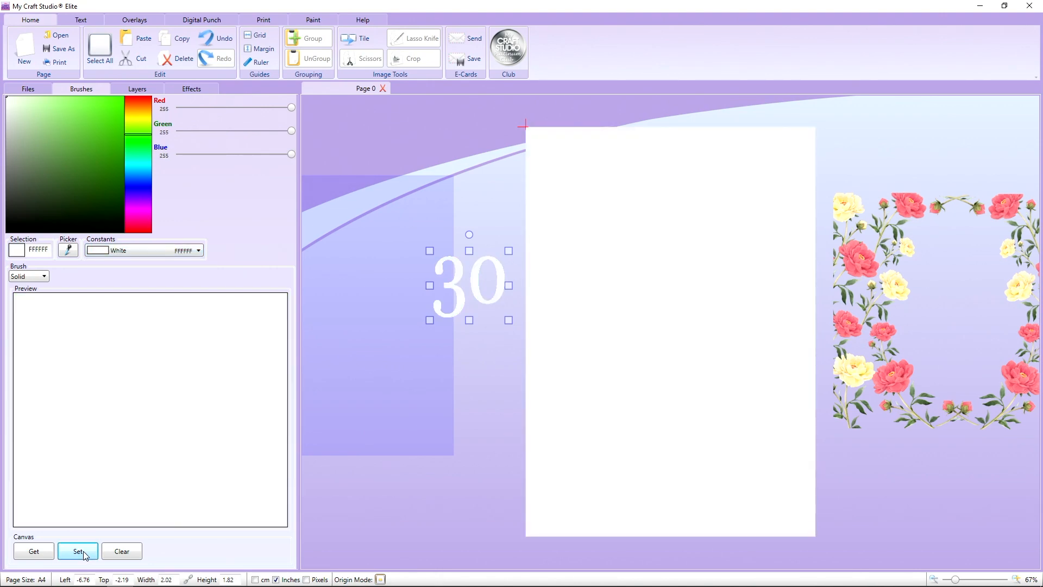
pyautogui.click(217, 45)
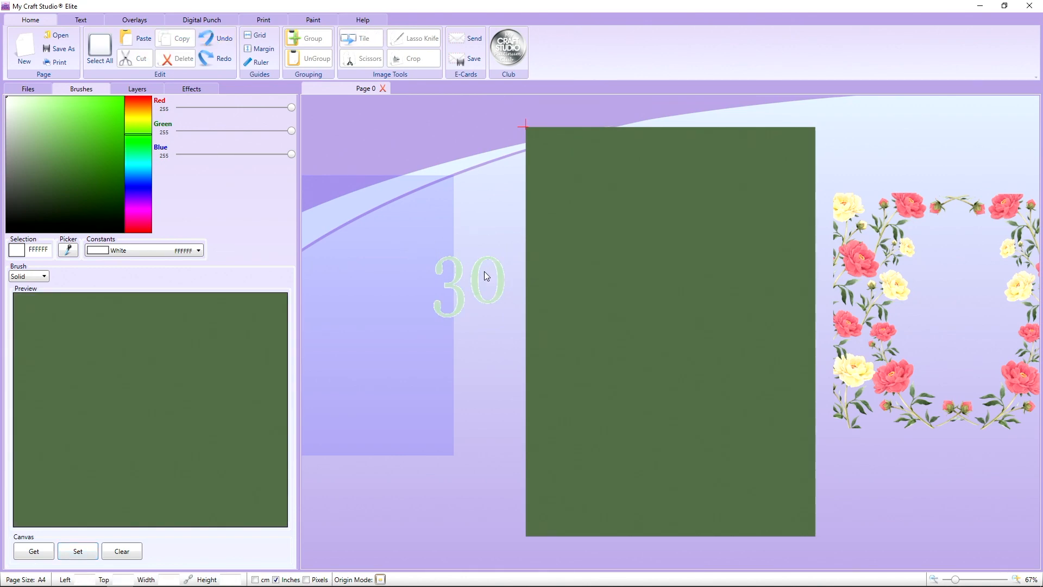
# Step: Clear the green page background and move the "30" text up beside the page's upper-left corner
pyautogui.moveTo(484, 272); pyautogui.dragTo(416, 175)
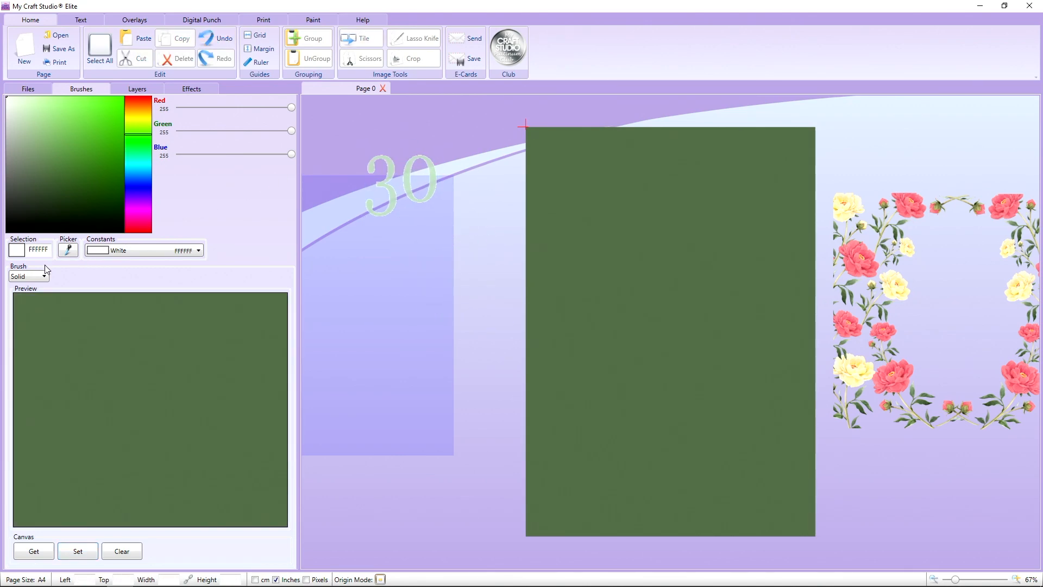
pyautogui.click(172, 256)
pyautogui.click(145, 262)
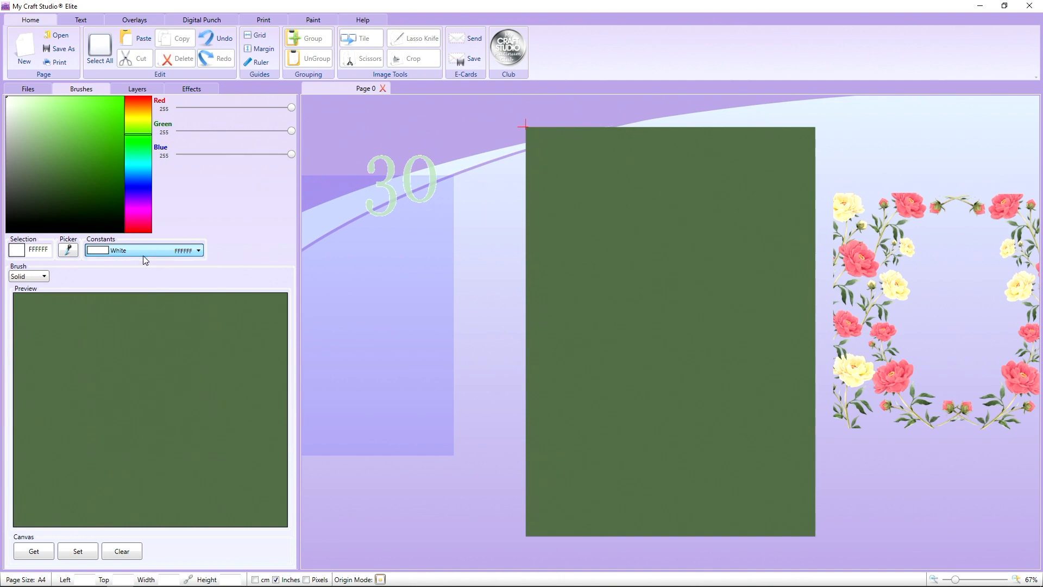
pyautogui.click(119, 552)
pyautogui.moveTo(372, 216); pyautogui.dragTo(410, 188)
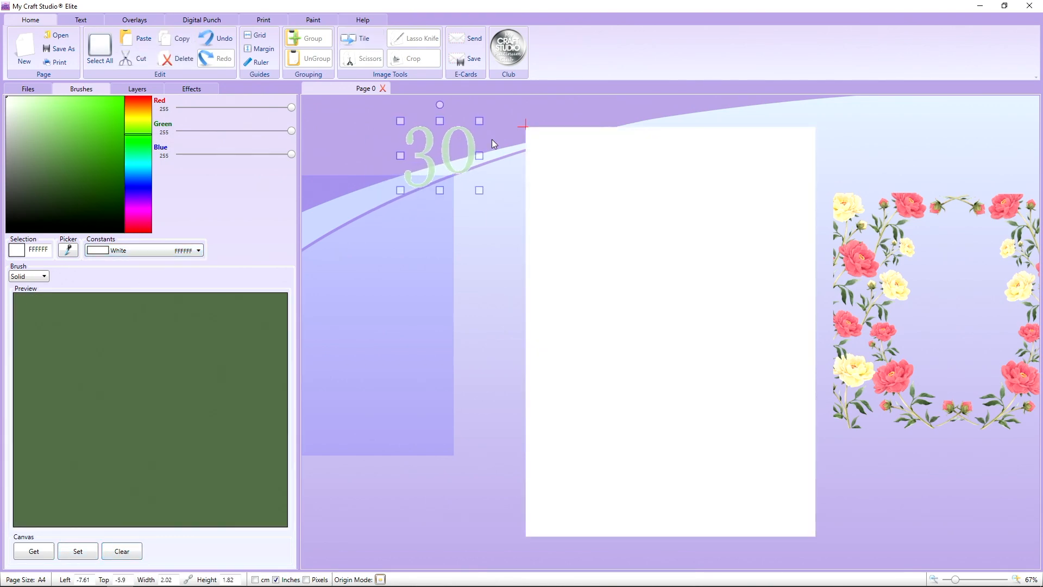
# Step: Add the saved "green" image from the XMAS (E:) drive to the page and move the flower frame onto it
pyautogui.click(886, 263)
pyautogui.moveTo(885, 264); pyautogui.dragTo(882, 266)
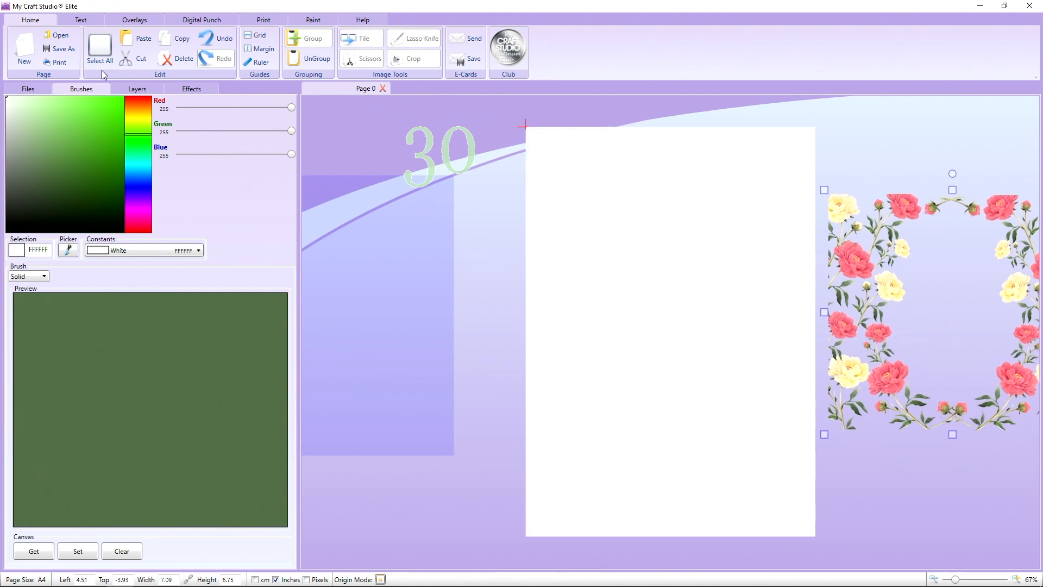
pyautogui.click(28, 89)
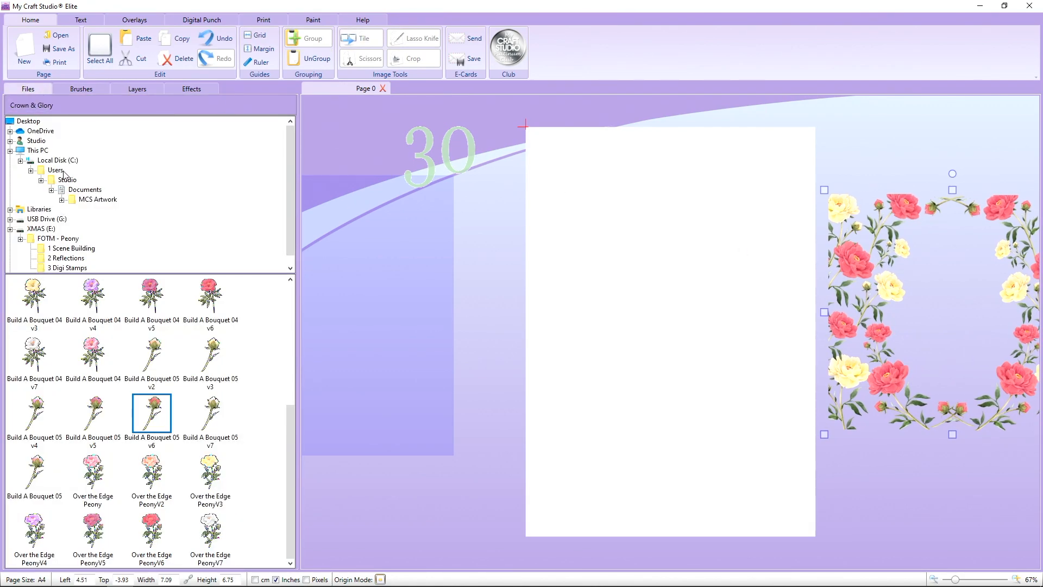
pyautogui.scroll(-1, 65, 219)
pyautogui.click(52, 220)
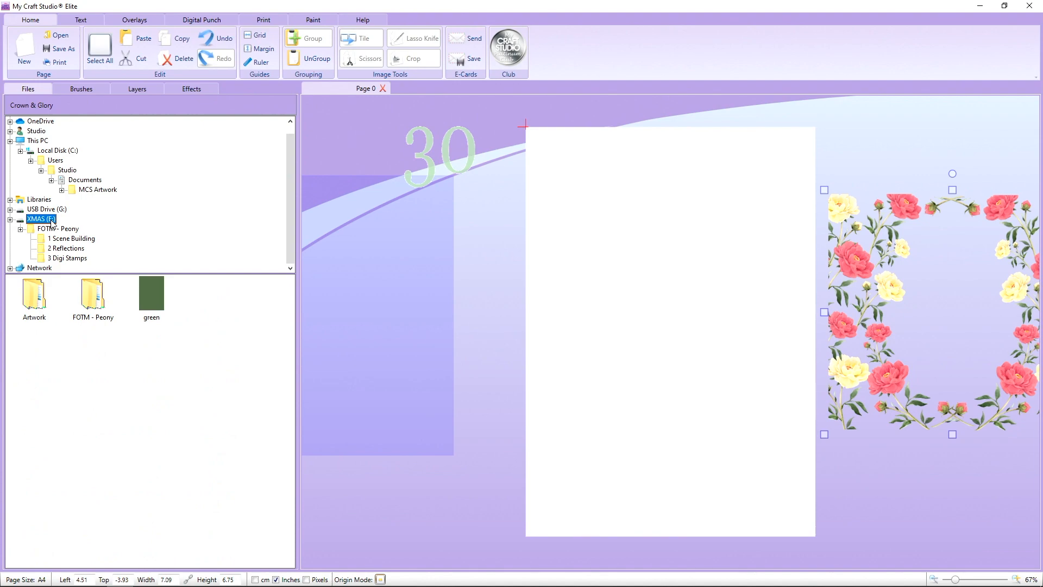
pyautogui.moveTo(152, 305); pyautogui.dragTo(565, 217)
pyautogui.moveTo(722, 226); pyautogui.dragTo(757, 220)
pyautogui.moveTo(874, 241); pyautogui.dragTo(615, 237)
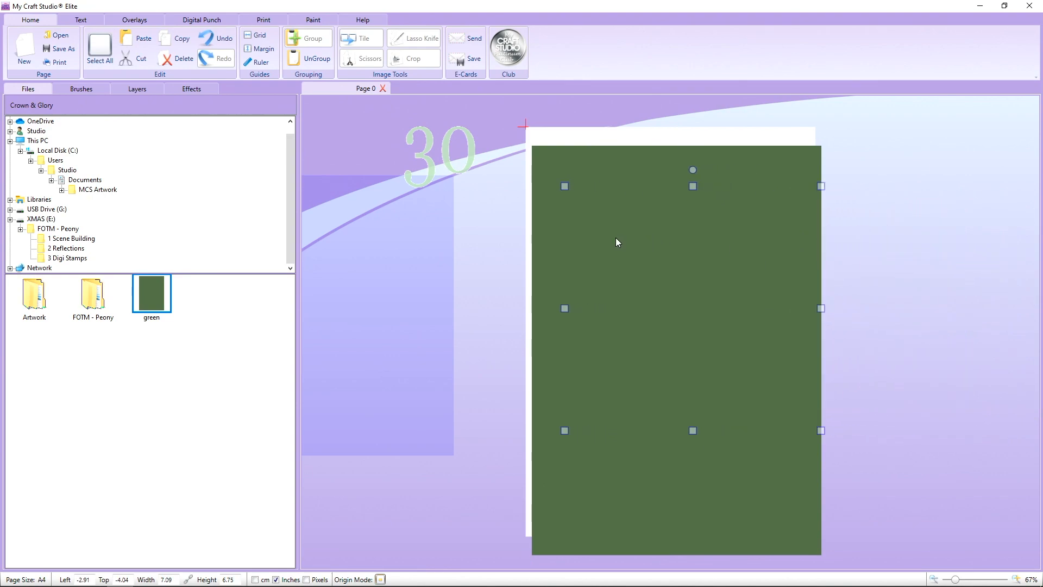
# Step: Bring the flower frame to the front and move the green image off the page's right side
pyautogui.rightClick(615, 238)
pyautogui.moveTo(663, 297)
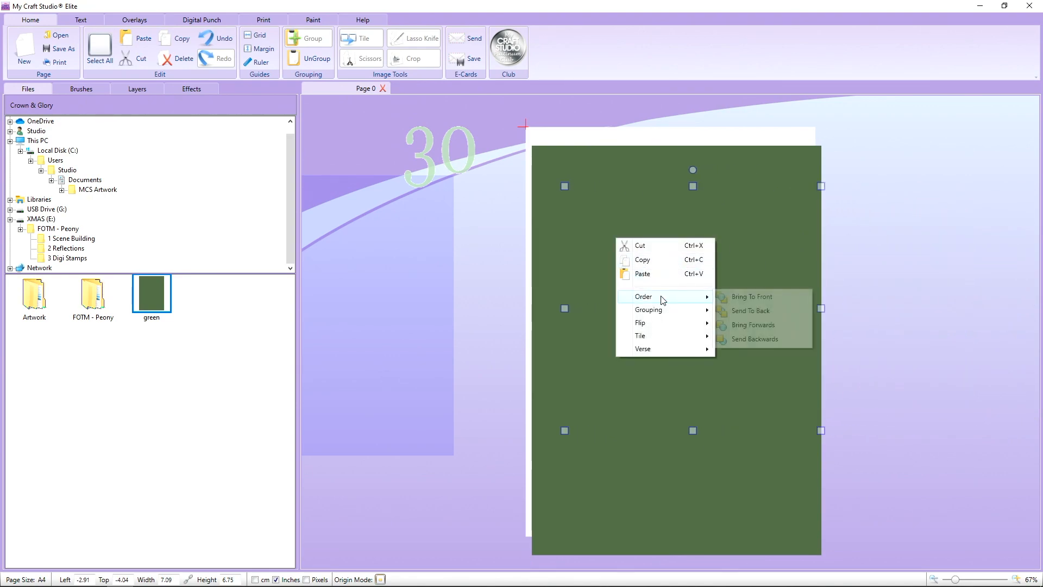
pyautogui.click(732, 296)
pyautogui.moveTo(731, 291); pyautogui.dragTo(951, 308)
pyautogui.moveTo(448, 299); pyautogui.dragTo(684, 305)
pyautogui.moveTo(854, 270); pyautogui.dragTo(943, 244)
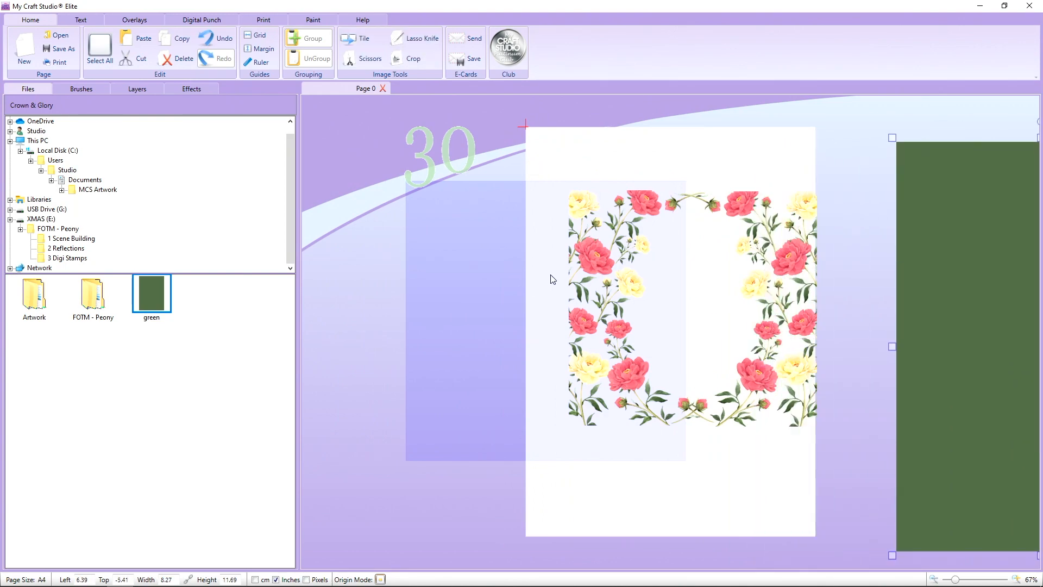
# Step: Arrange the square and flower frame over each other on the page, and send the frame to the back
pyautogui.moveTo(552, 277); pyautogui.dragTo(695, 288)
pyautogui.moveTo(548, 478); pyautogui.dragTo(582, 432)
pyautogui.moveTo(811, 424); pyautogui.dragTo(581, 409)
pyautogui.moveTo(752, 366); pyautogui.dragTo(708, 369)
pyautogui.moveTo(411, 334); pyautogui.dragTo(588, 350)
pyautogui.rightClick(588, 350)
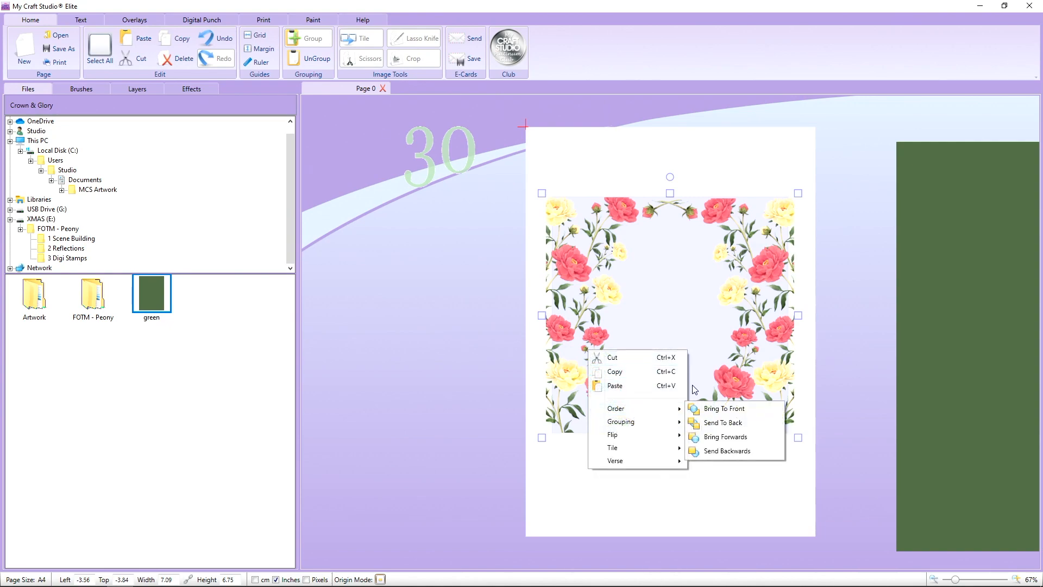
pyautogui.moveTo(650, 407)
pyautogui.click(738, 424)
# Step: Resize the square to 6.42 inches within the flower frame and punch the frame with it, keeping the inner part
pyautogui.click(692, 326)
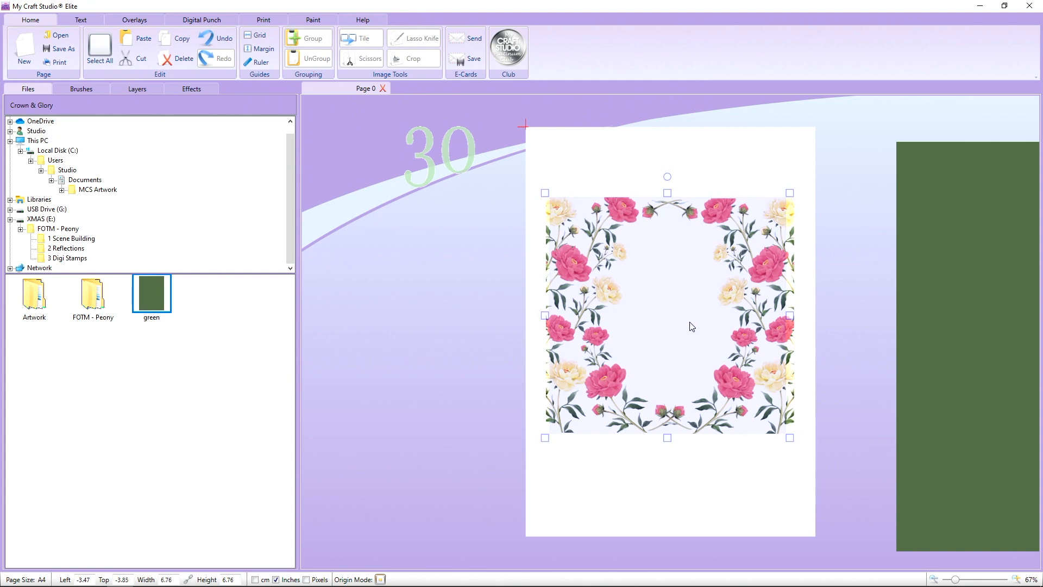
pyautogui.moveTo(692, 326); pyautogui.dragTo(693, 326)
pyautogui.moveTo(788, 439); pyautogui.dragTo(769, 408)
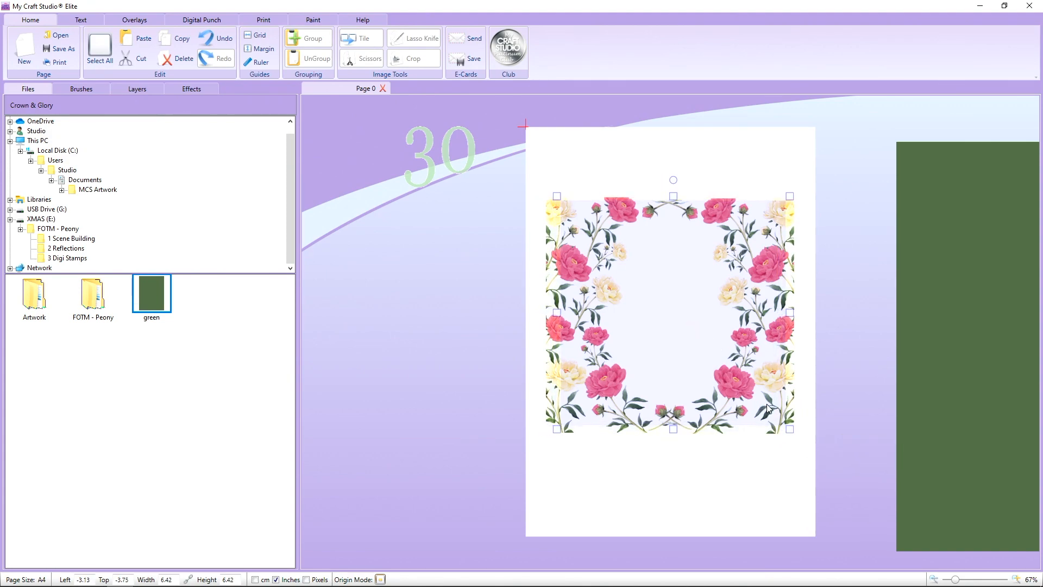
pyautogui.click(203, 20)
pyautogui.click(40, 39)
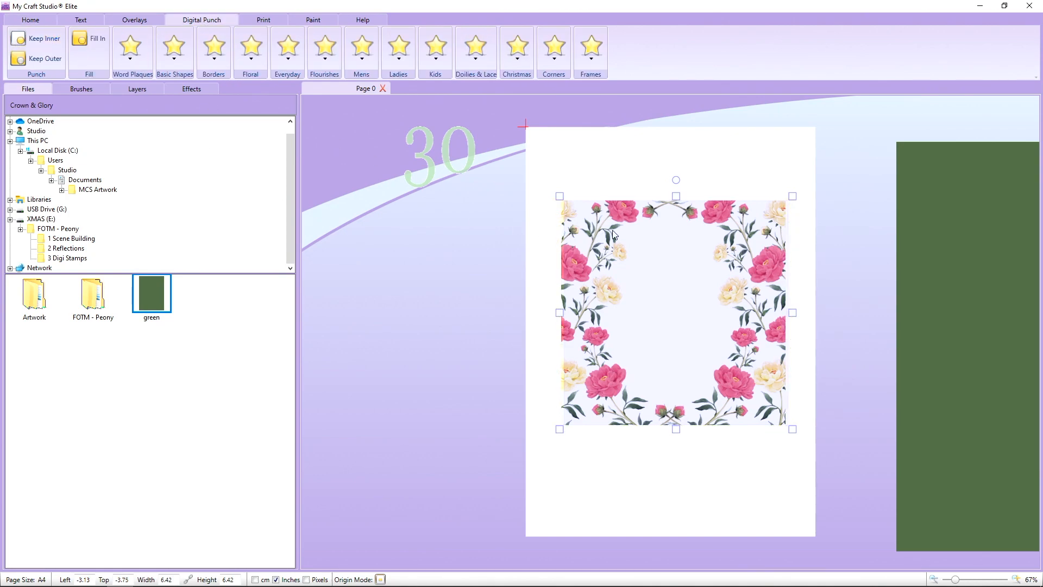
# Step: Separate the square from the trimmed flower frame and place the frame on the lower part of the page
pyautogui.moveTo(597, 233); pyautogui.dragTo(733, 194)
pyautogui.moveTo(597, 274); pyautogui.dragTo(342, 313)
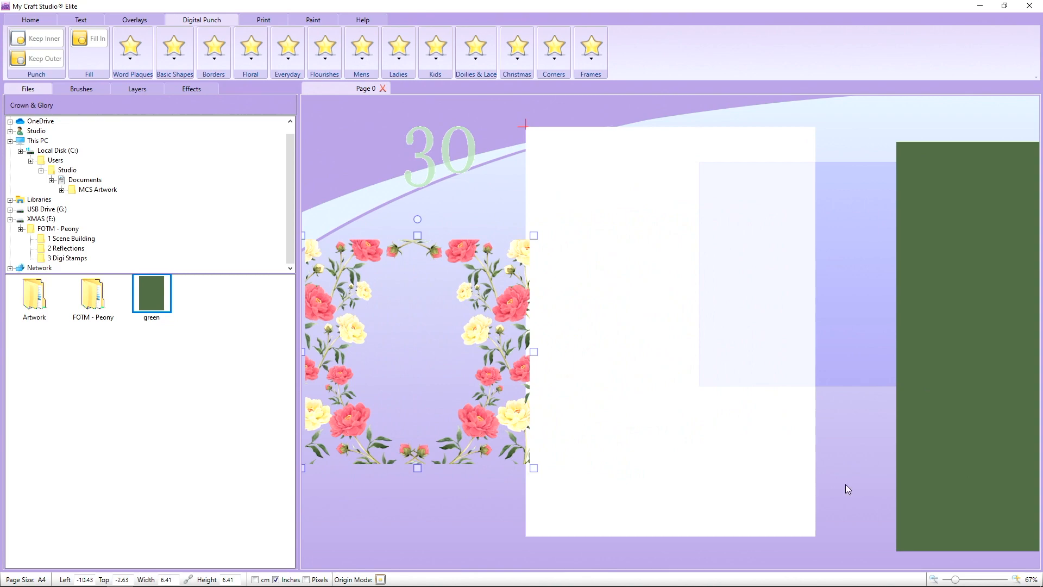
pyautogui.click(855, 526)
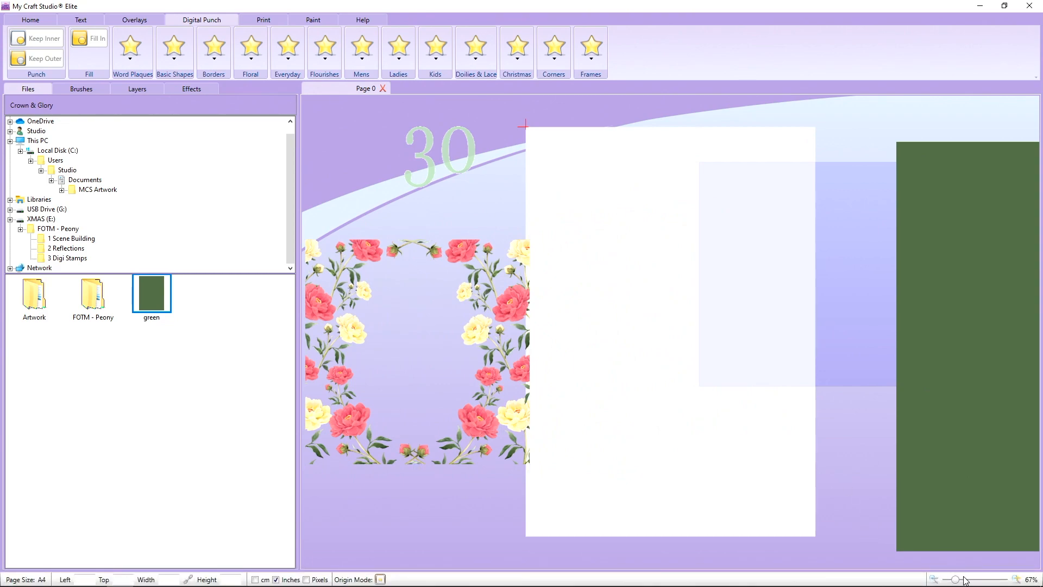
pyautogui.moveTo(959, 582); pyautogui.dragTo(957, 582)
pyautogui.moveTo(550, 411); pyautogui.dragTo(746, 465)
# Step: Move the green image to the left side of the page and the "30" text to the far right of it
pyautogui.moveTo(930, 396); pyautogui.dragTo(433, 408)
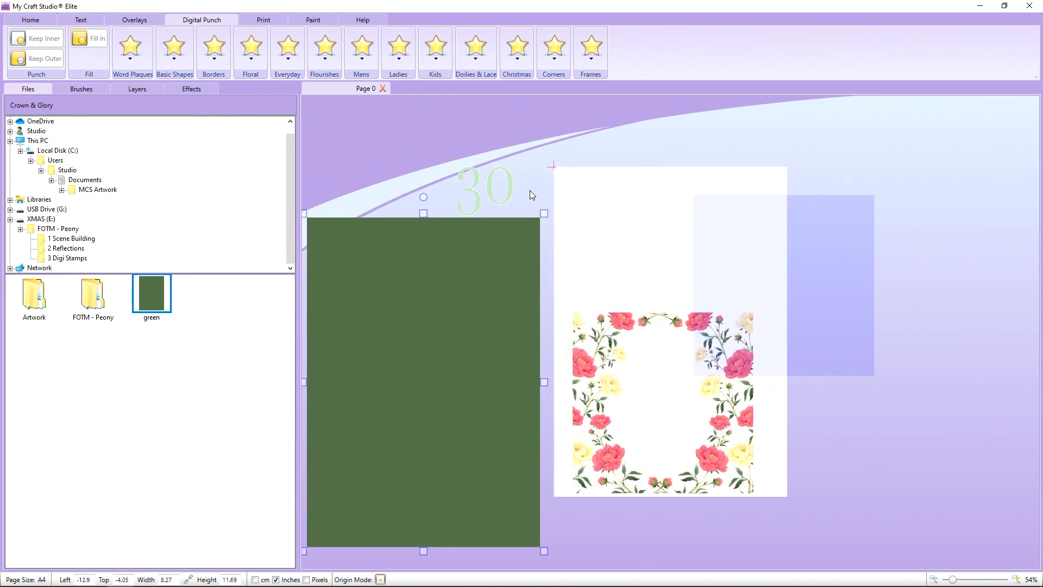
pyautogui.moveTo(511, 190); pyautogui.dragTo(747, 190)
pyautogui.moveTo(859, 193); pyautogui.dragTo(1009, 220)
pyautogui.moveTo(493, 307); pyautogui.dragTo(506, 263)
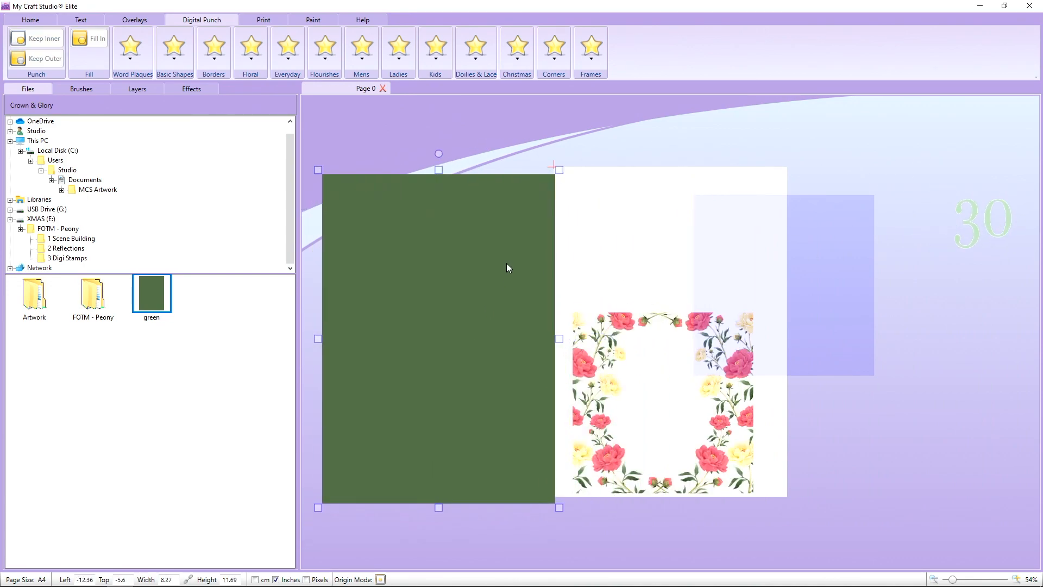
# Step: Place the square over the upper part of the green image and bring it to the front
pyautogui.moveTo(785, 250); pyautogui.dragTo(416, 246)
pyautogui.rightClick(415, 246)
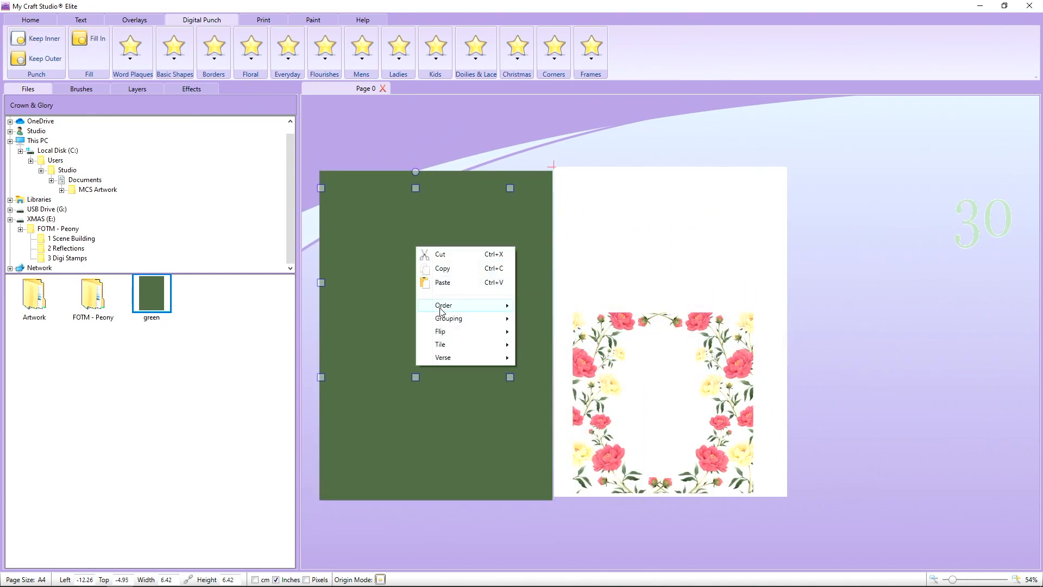
pyautogui.moveTo(447, 305)
pyautogui.click(544, 311)
pyautogui.moveTo(457, 273); pyautogui.dragTo(465, 262)
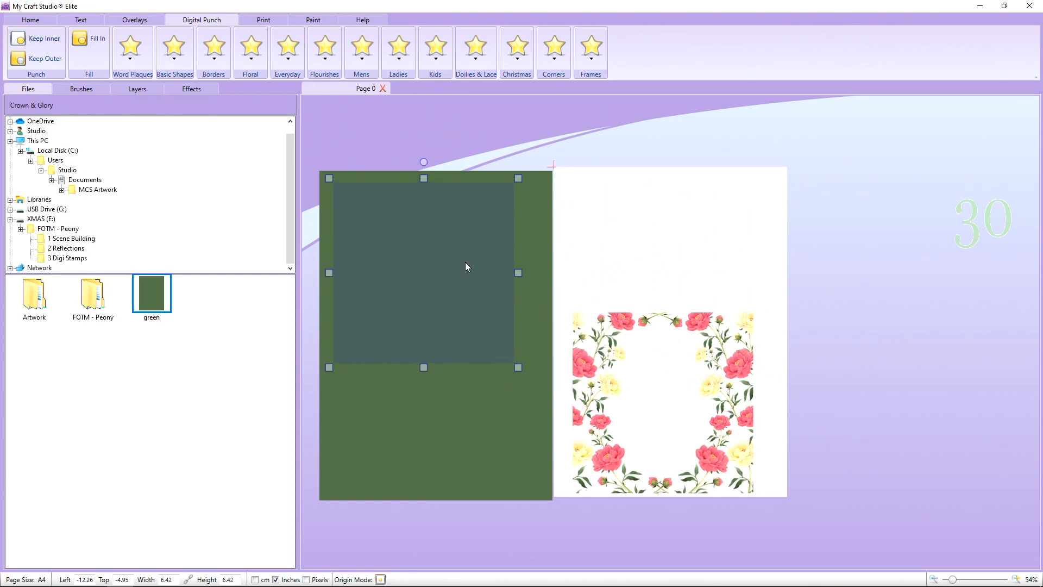
# Step: Add a second green image to the right of the page and punch the first one with the square, keeping the inner part
pyautogui.click(467, 392)
pyautogui.moveTo(158, 314); pyautogui.dragTo(831, 358)
pyautogui.click(455, 255)
pyautogui.click(35, 37)
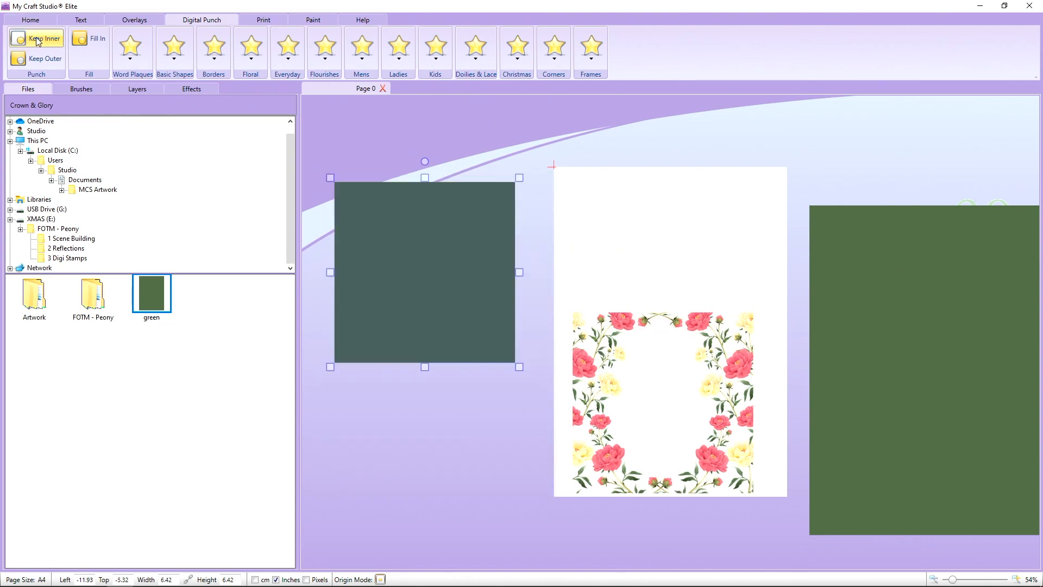
# Step: Place the punching square over the second green image, bring it to the front, and punch the image, keeping the inner part
pyautogui.moveTo(395, 210); pyautogui.dragTo(878, 273)
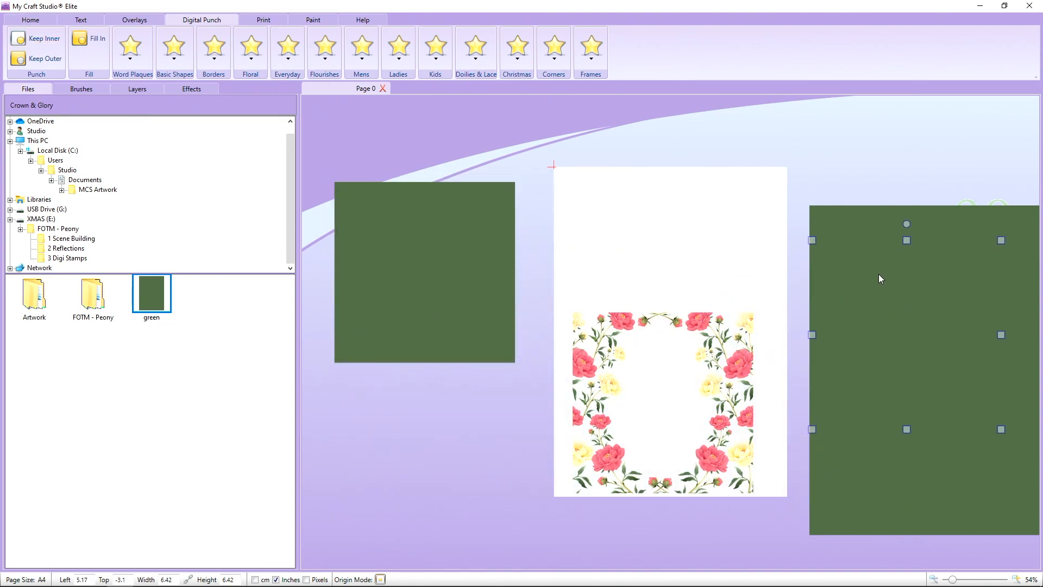
pyautogui.rightClick(878, 274)
pyautogui.moveTo(942, 338)
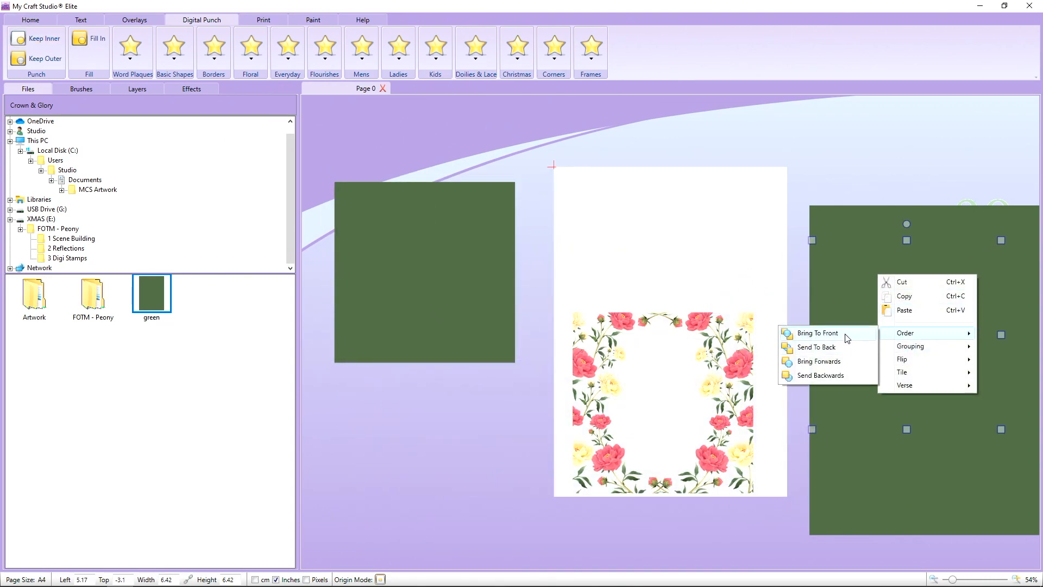
pyautogui.click(846, 338)
pyautogui.click(36, 37)
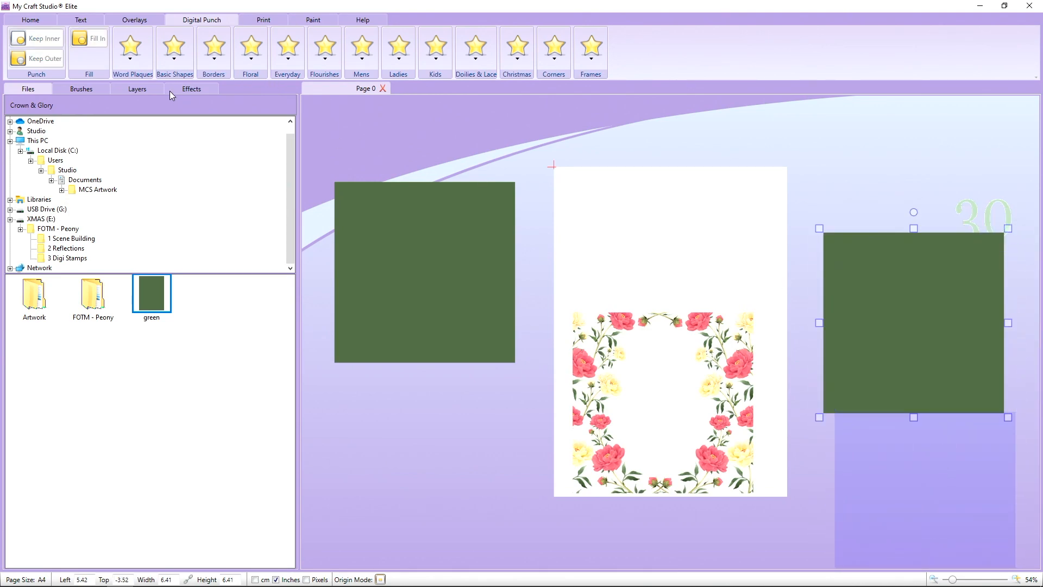
# Step: Turn the newly punched green square white by setting its brightness to 1, and move the "30" text clear above it
pyautogui.click(170, 90)
pyautogui.click(184, 139)
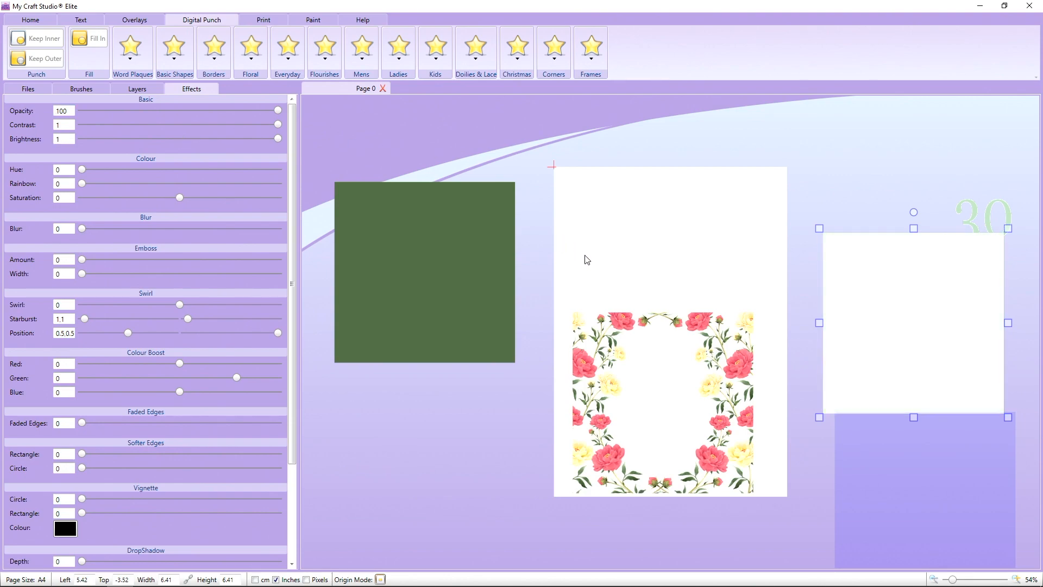
pyautogui.moveTo(988, 220); pyautogui.dragTo(960, 168)
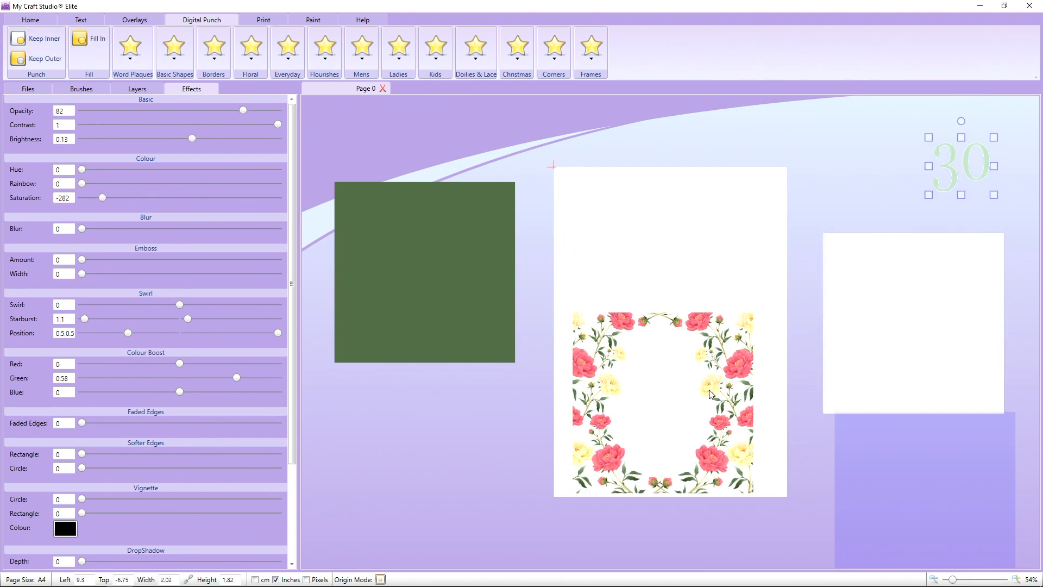
# Step: Place the flower frame over the white square, bring it to the front, and move the spare punching square onto the lower page
pyautogui.moveTo(710, 393); pyautogui.dragTo(993, 304)
pyautogui.rightClick(766, 332)
pyautogui.moveTo(826, 390)
pyautogui.click(882, 391)
pyautogui.moveTo(920, 439); pyautogui.dragTo(646, 427)
# Step: Group the flower frame with its white square, place the group mid-page, and move the spare punching square off the page
pyautogui.moveTo(789, 220); pyautogui.dragTo(1021, 440)
pyautogui.click(44, 20)
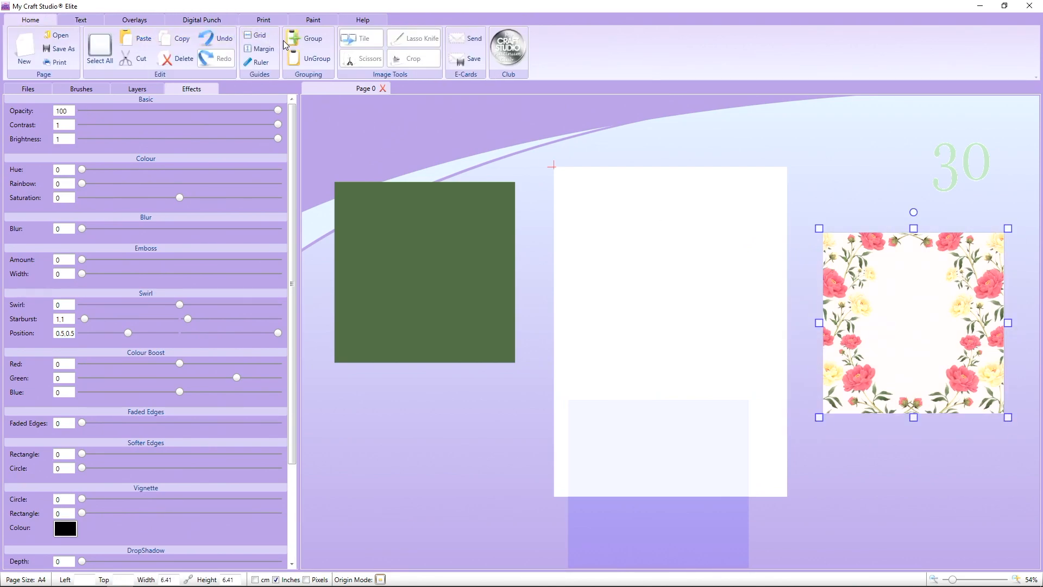
pyautogui.moveTo(826, 263); pyautogui.dragTo(585, 251)
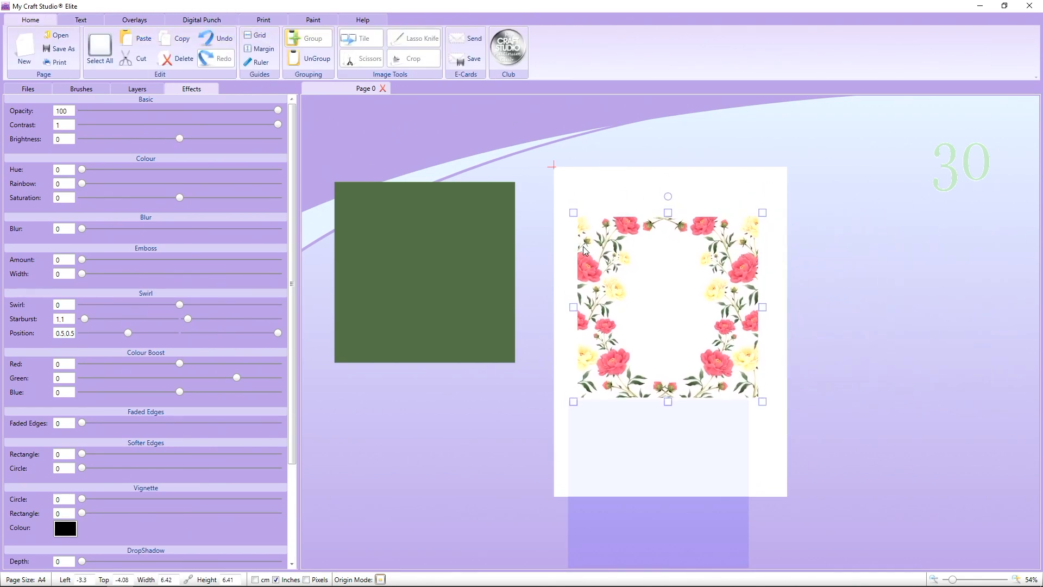
pyautogui.moveTo(681, 462); pyautogui.dragTo(925, 382)
# Step: Darken the "30" text to a brightness of -0.11, centre it inside the flower frame, and bring it to the front
pyautogui.click(934, 182)
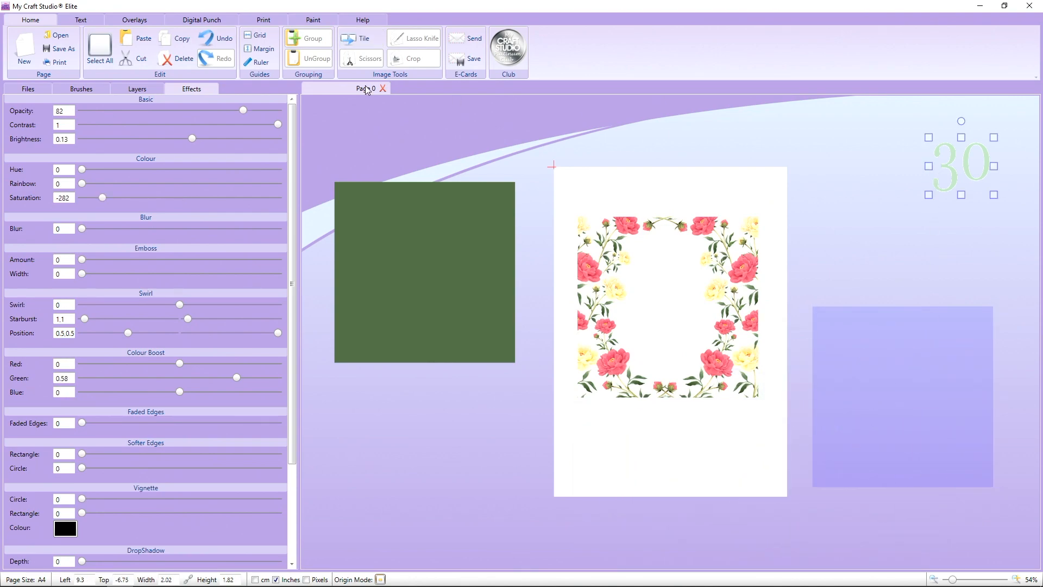
pyautogui.moveTo(195, 139); pyautogui.dragTo(171, 138)
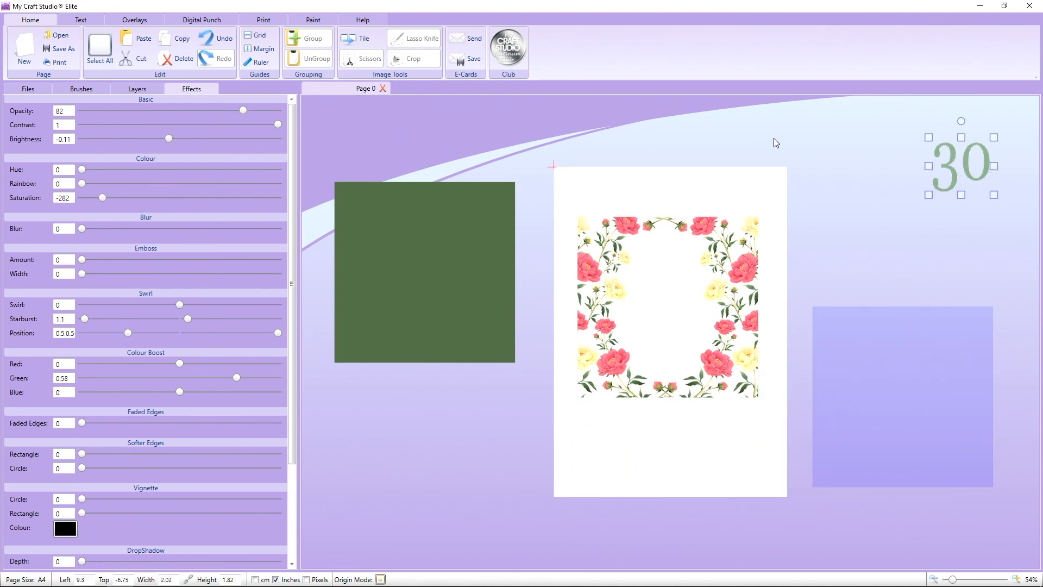
pyautogui.moveTo(961, 163); pyautogui.dragTo(666, 300)
pyautogui.rightClick(666, 300)
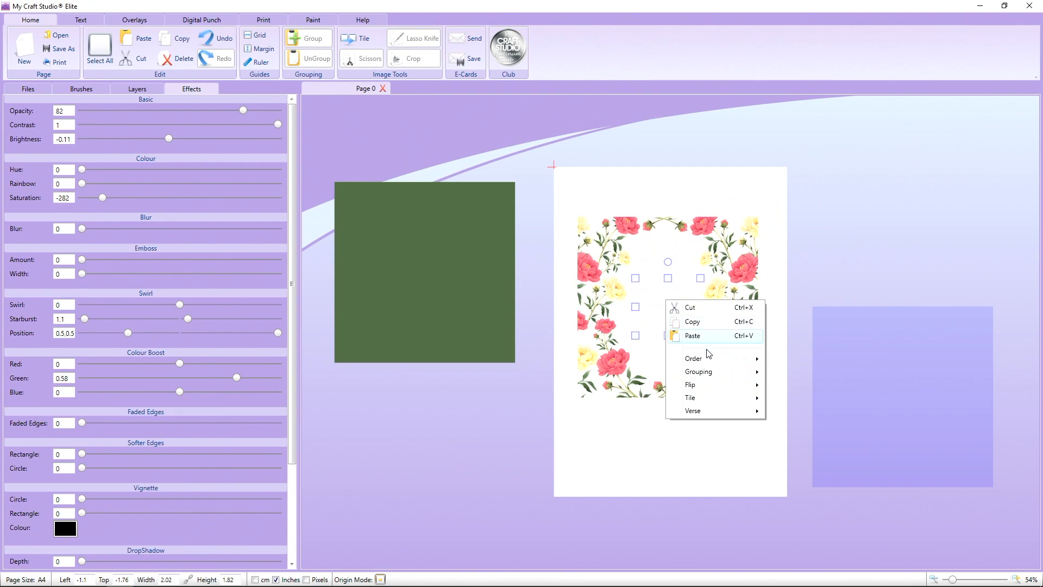
pyautogui.moveTo(714, 366)
pyautogui.click(801, 361)
# Step: Place the green square behind the flower frame and enlarge it to 6.70 by 6.70 inches to form a border
pyautogui.moveTo(450, 275); pyautogui.dragTo(687, 308)
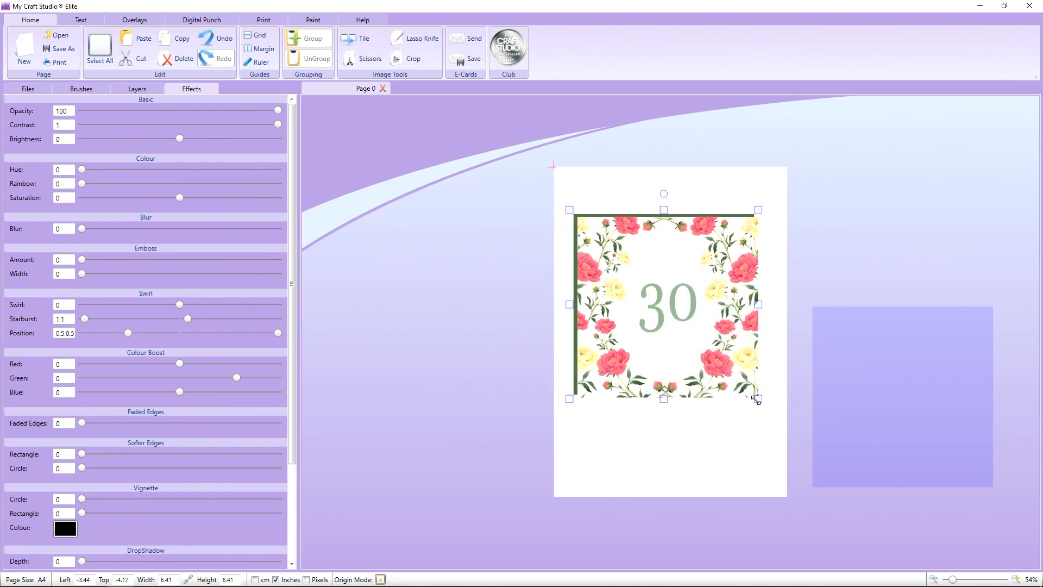
pyautogui.moveTo(756, 400); pyautogui.dragTo(766, 408)
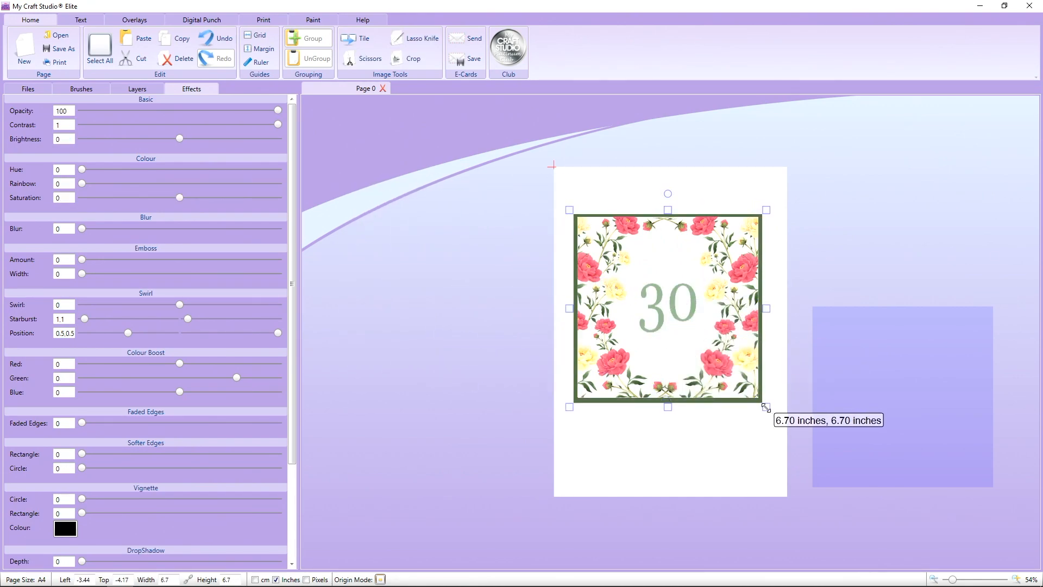
# Step: Darken the "30" text further by setting its brightness to -0.3
pyautogui.click(664, 310)
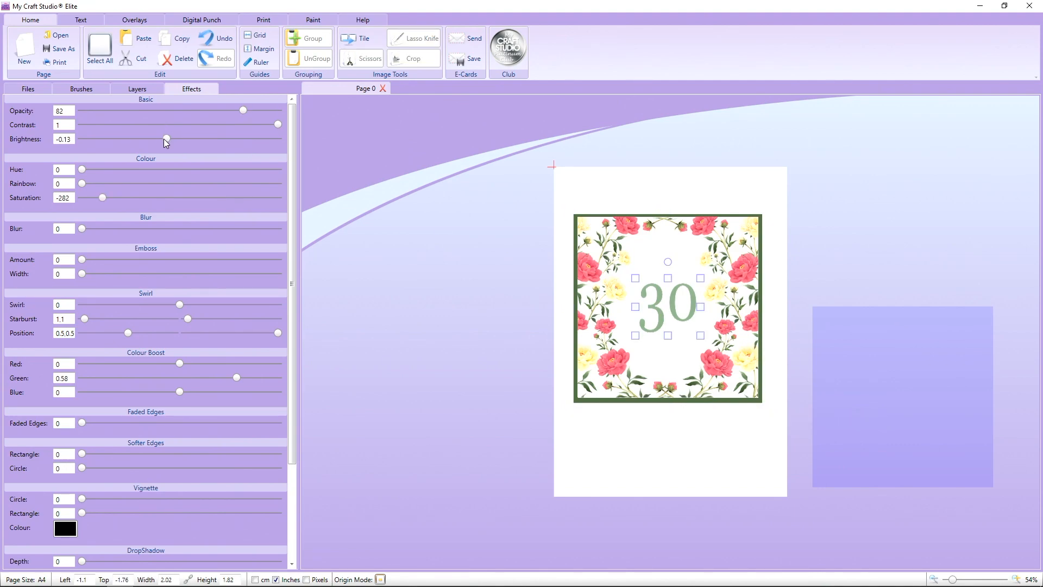
pyautogui.moveTo(164, 139); pyautogui.dragTo(151, 139)
pyautogui.click(457, 204)
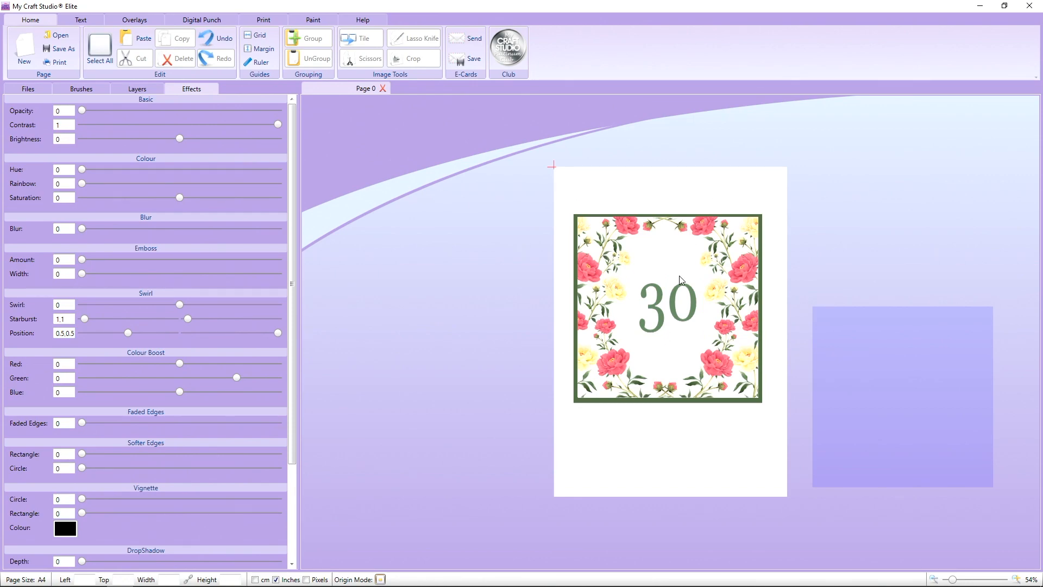
# Step: Nudge the "30" down slightly and reposition the green square so its border is even around the flower frame
pyautogui.click(680, 304)
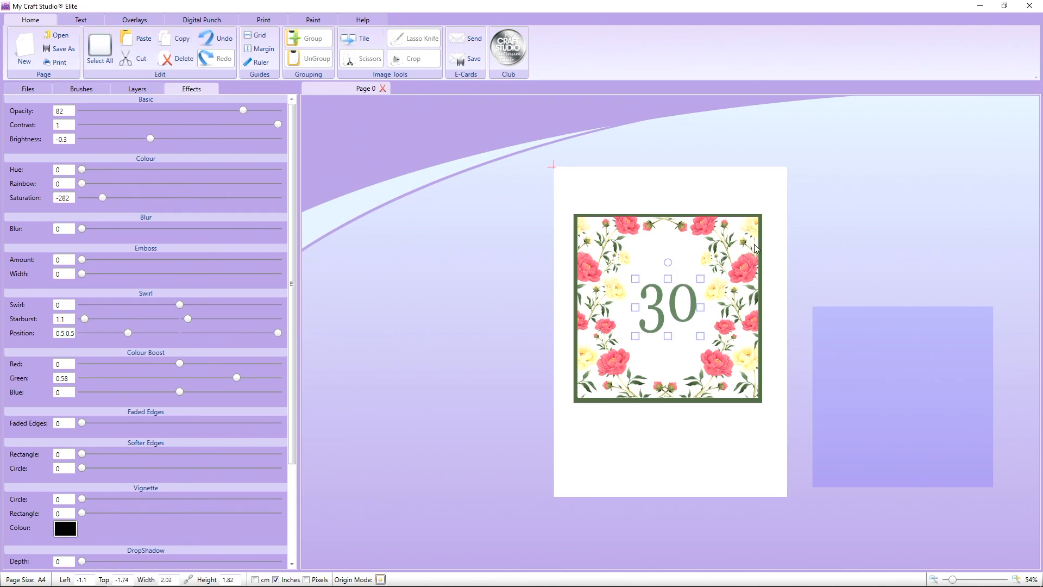
pyautogui.moveTo(760, 251); pyautogui.dragTo(1039, 228)
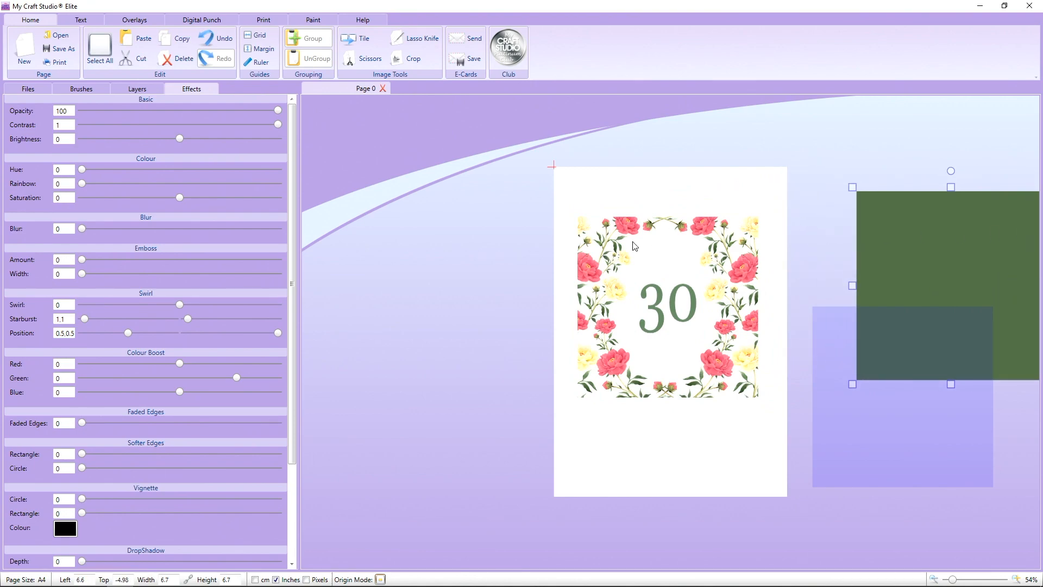
pyautogui.moveTo(932, 258); pyautogui.dragTo(650, 281)
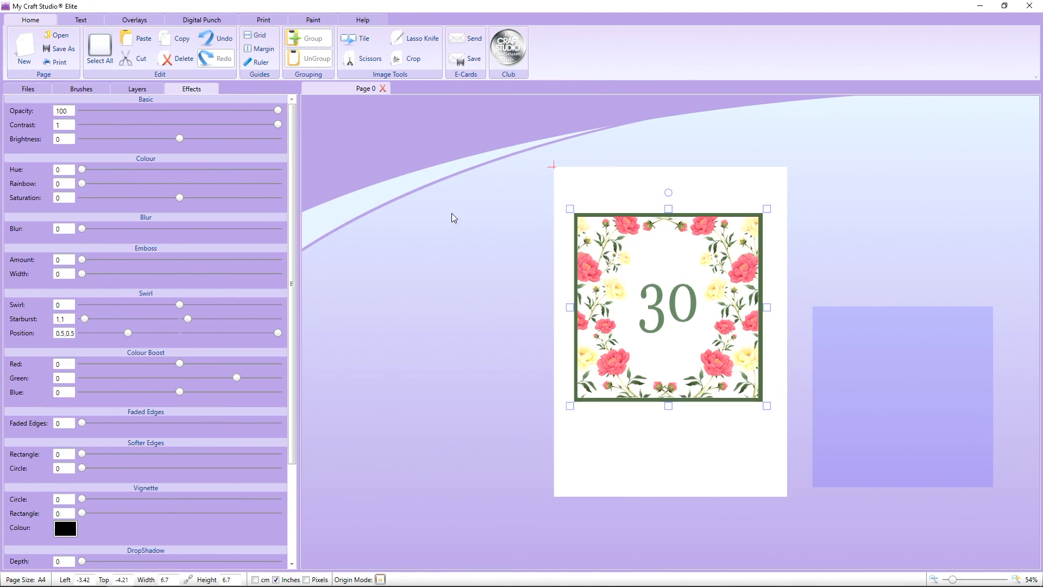